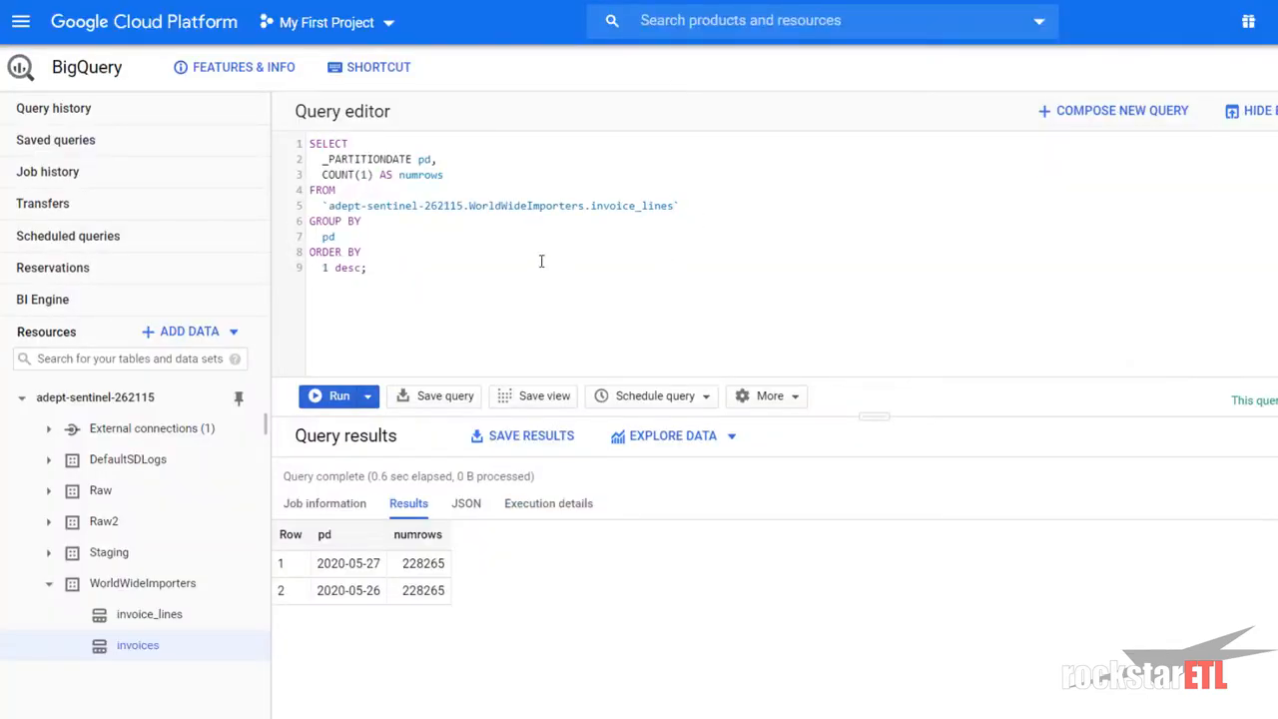
- Place the cursor in the invoice_lines partition-count query in the BigQuery editor
{"action": "left_click", "coordinate": [517, 246]}
- Change the query's table from invoice_lines to invoices and run it
{"action": "left_click", "coordinate": [677, 206]}
{"action": "key", "text": "BackSpace"}
{"action": "key", "text": "BackSpace"}
{"action": "key", "text": "BackSpace"}
{"action": "key", "text": "BackSpace"}
{"action": "key", "text": "BackSpace"}
{"action": "key", "text": "BackSpace"}
{"action": "key", "text": "BackSpace"}
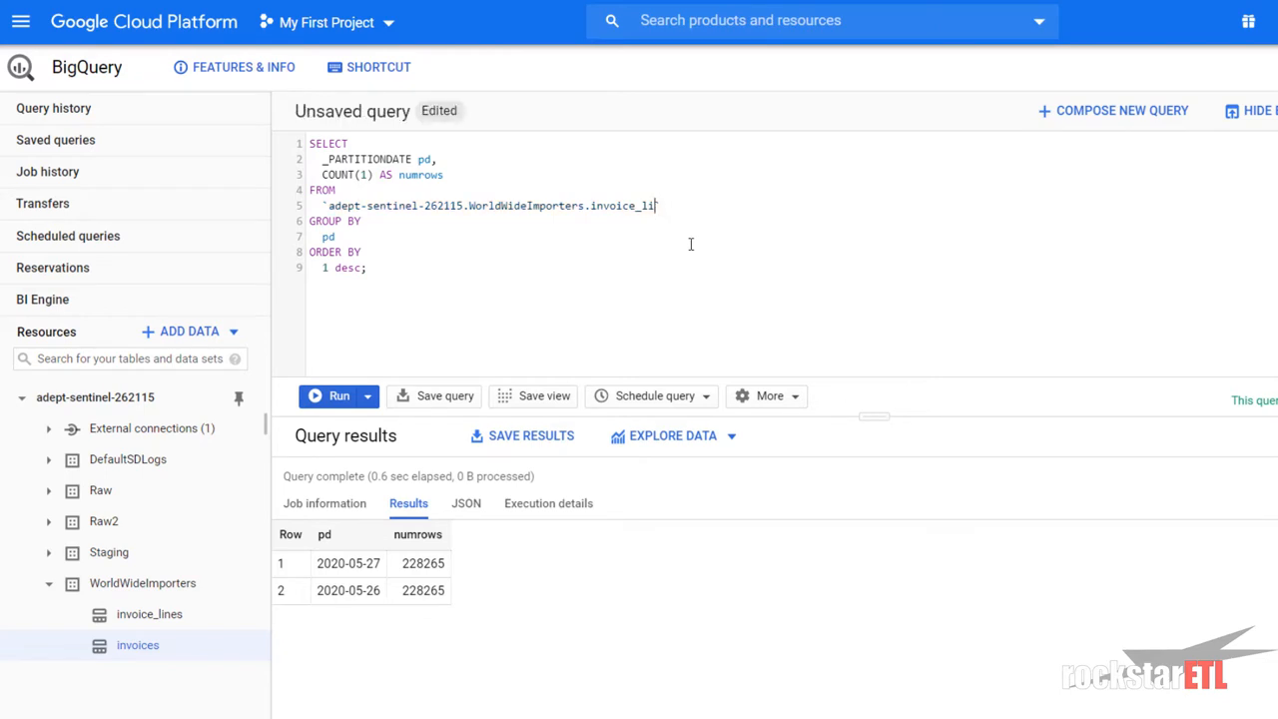
{"action": "type", "text": "es"}
{"action": "key", "text": "ctrl+Return"}
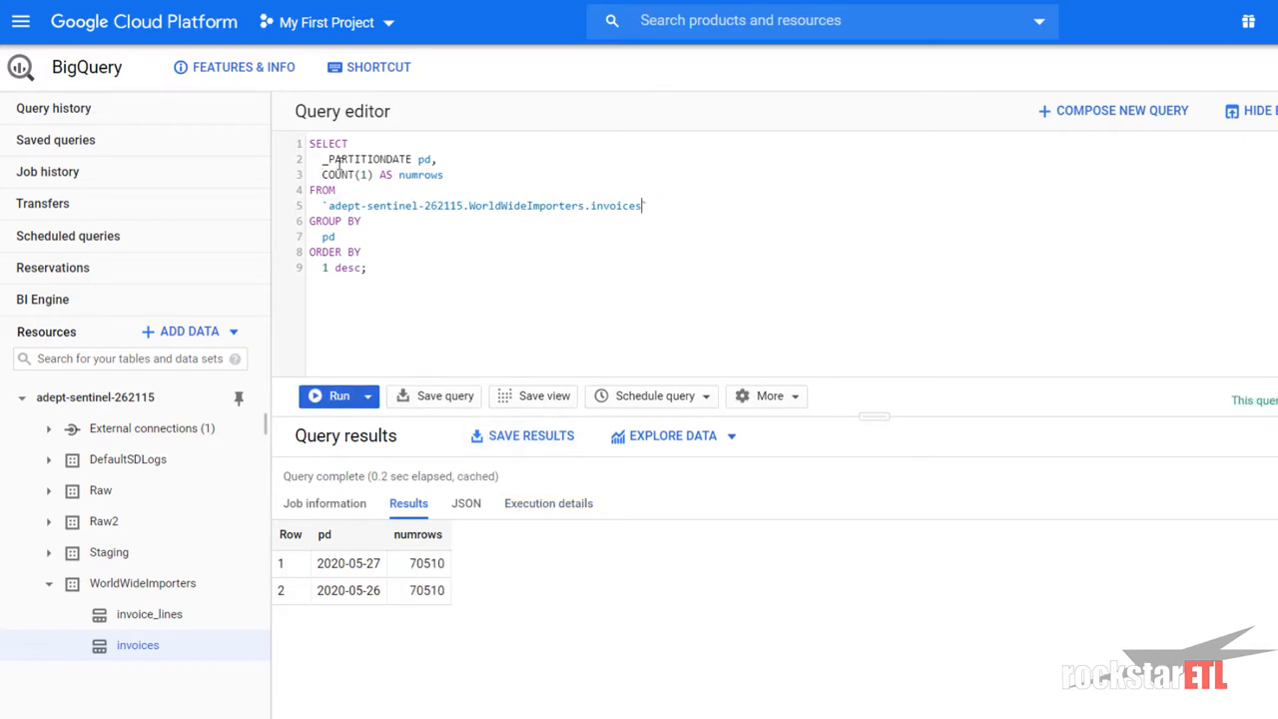
- Review the _PARTITIONDATE expression and the 70510 row count for 2020-05-27
{"action": "left_click", "coordinate": [329, 237]}
{"action": "left_click_drag", "start_coordinate": [320, 159], "coordinate": [461, 159]}
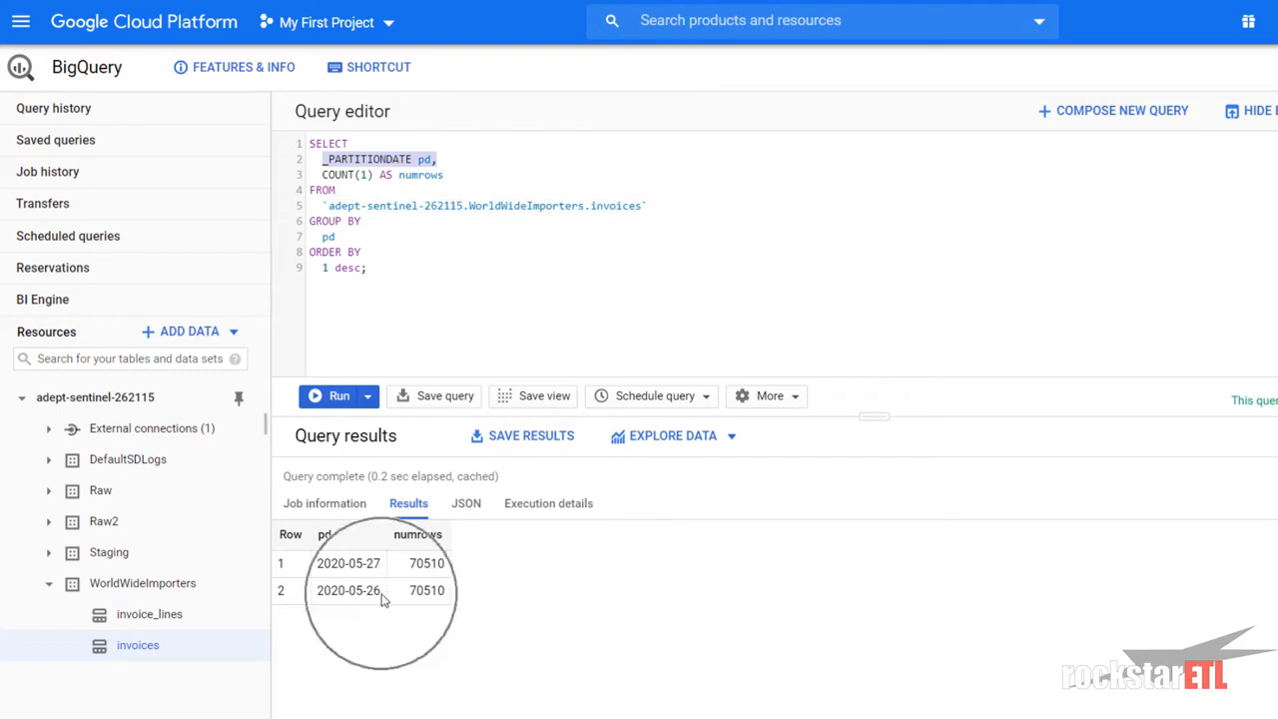
{"action": "left_click", "coordinate": [407, 271]}
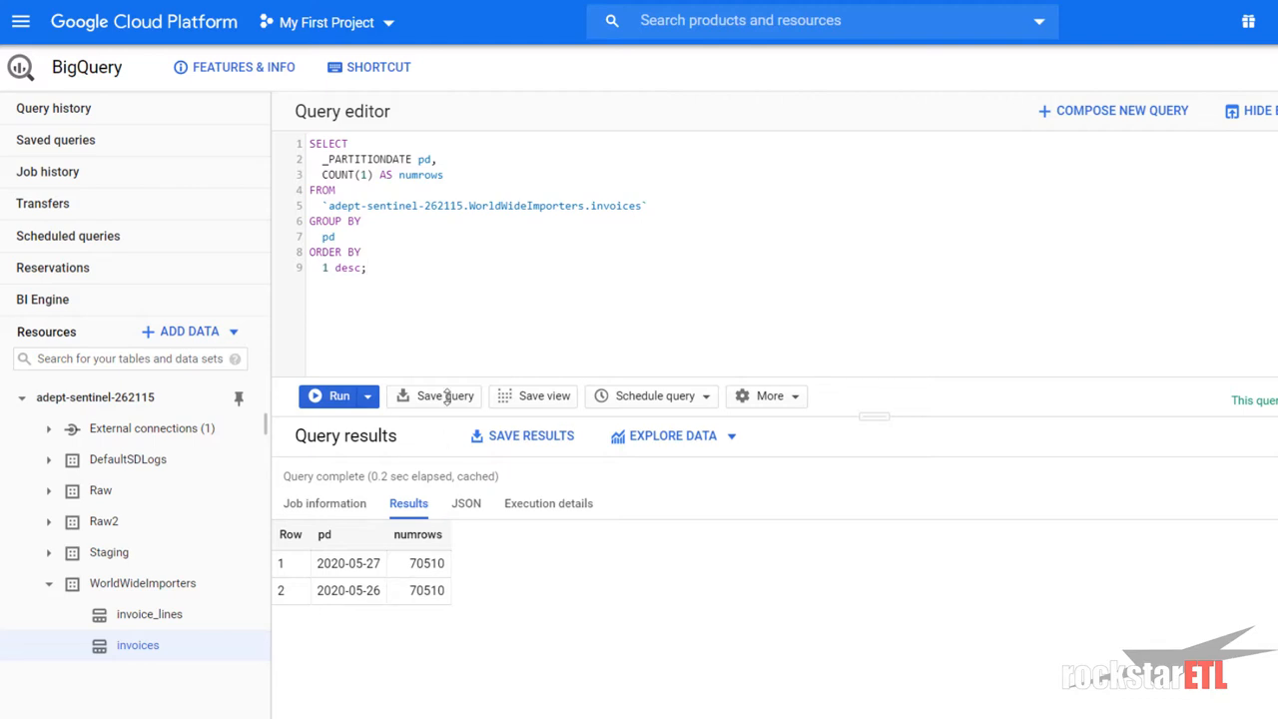
{"action": "double_click", "coordinate": [409, 565]}
{"action": "left_click", "coordinate": [389, 571]}
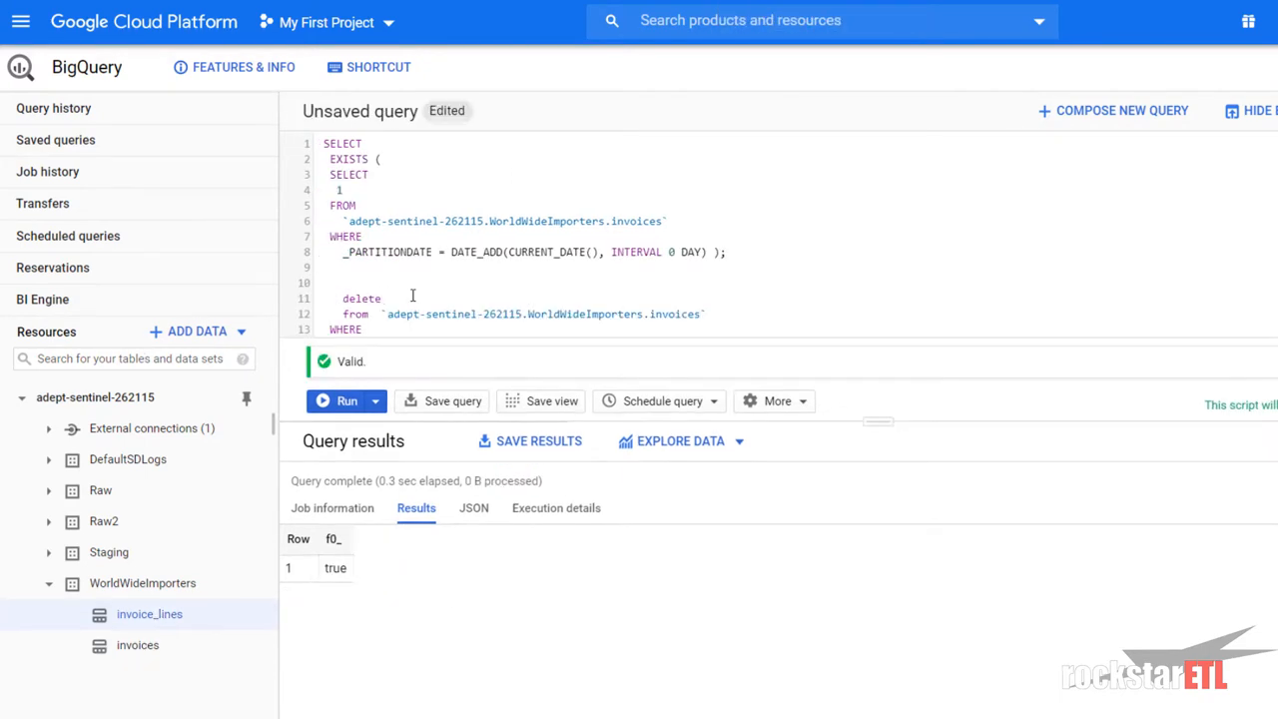
- Scroll through the EXISTS-and-DELETE script and place the caret after the DELETE statement
{"action": "scroll", "coordinate": [454, 288], "scroll_direction": "down", "scroll_amount": 1}
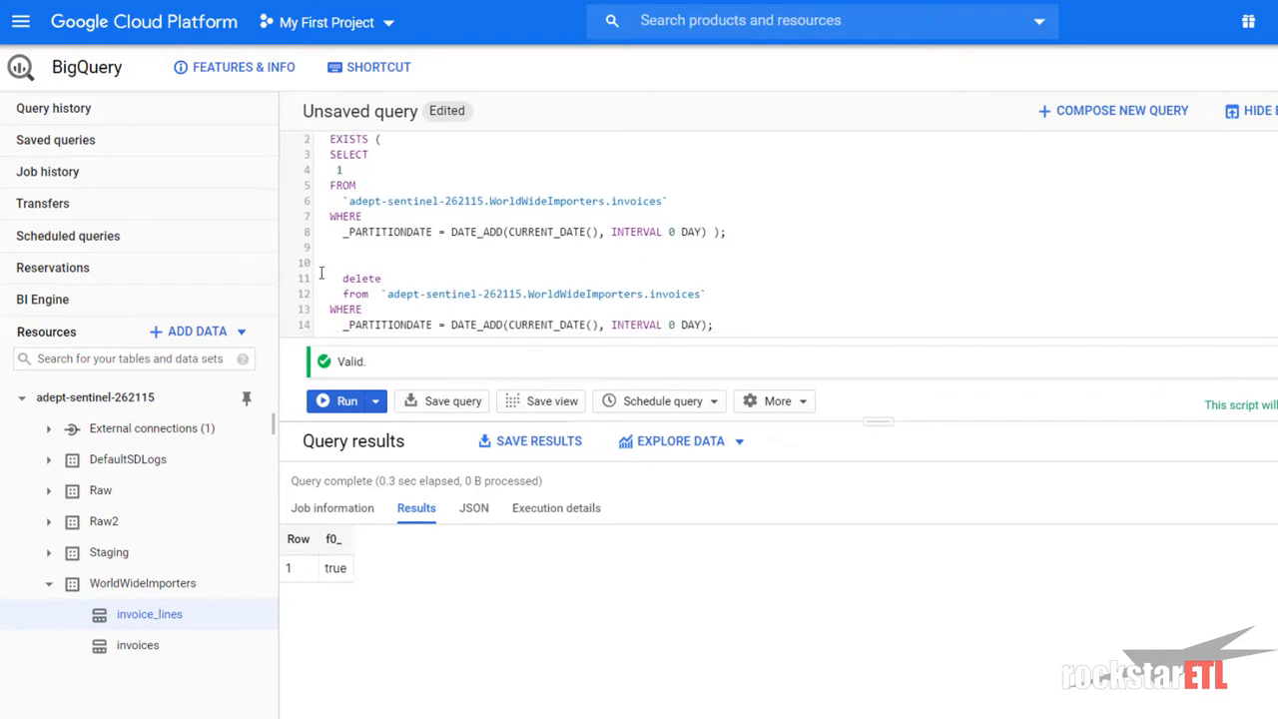
{"action": "left_click_drag", "start_coordinate": [329, 282], "coordinate": [363, 310]}
{"action": "left_click", "coordinate": [364, 309]}
{"action": "left_click", "coordinate": [704, 322]}
- Start an UPDATE statement on the invoices table, copying the table name from the DELETE
{"action": "key", "text": "Return"}
{"action": "key", "text": "Return"}
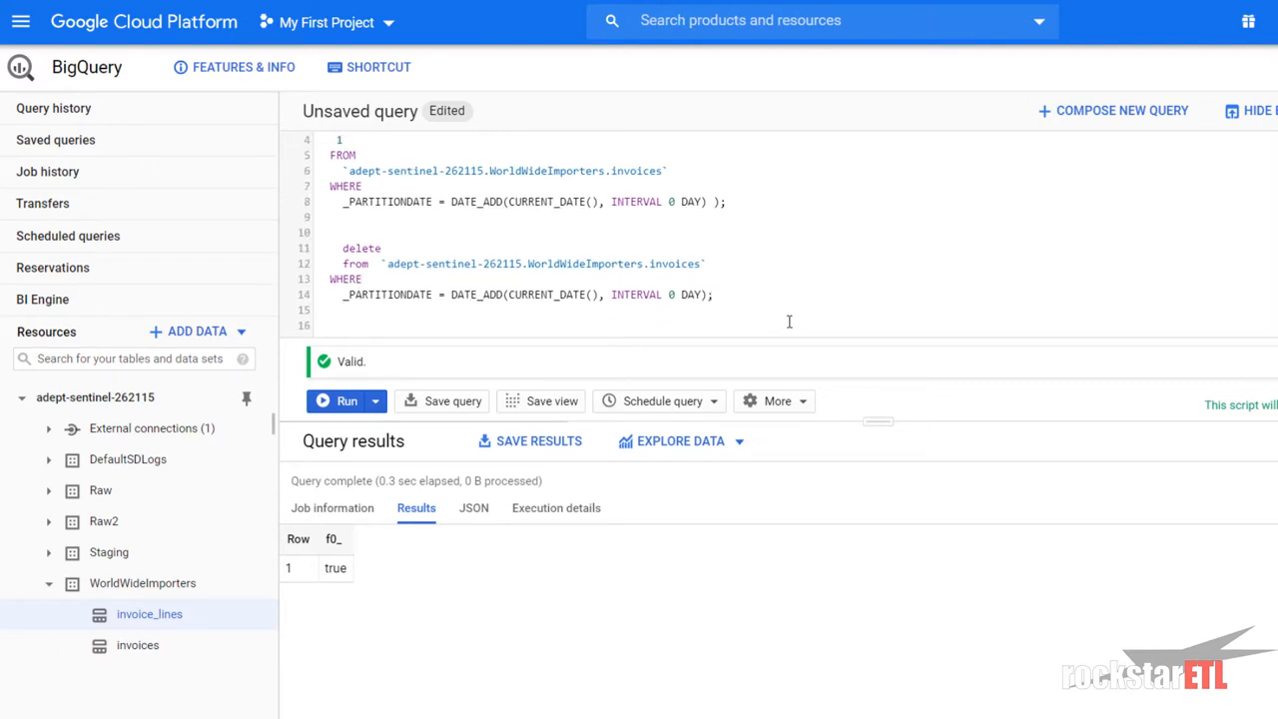
{"action": "type", "text": "update"}
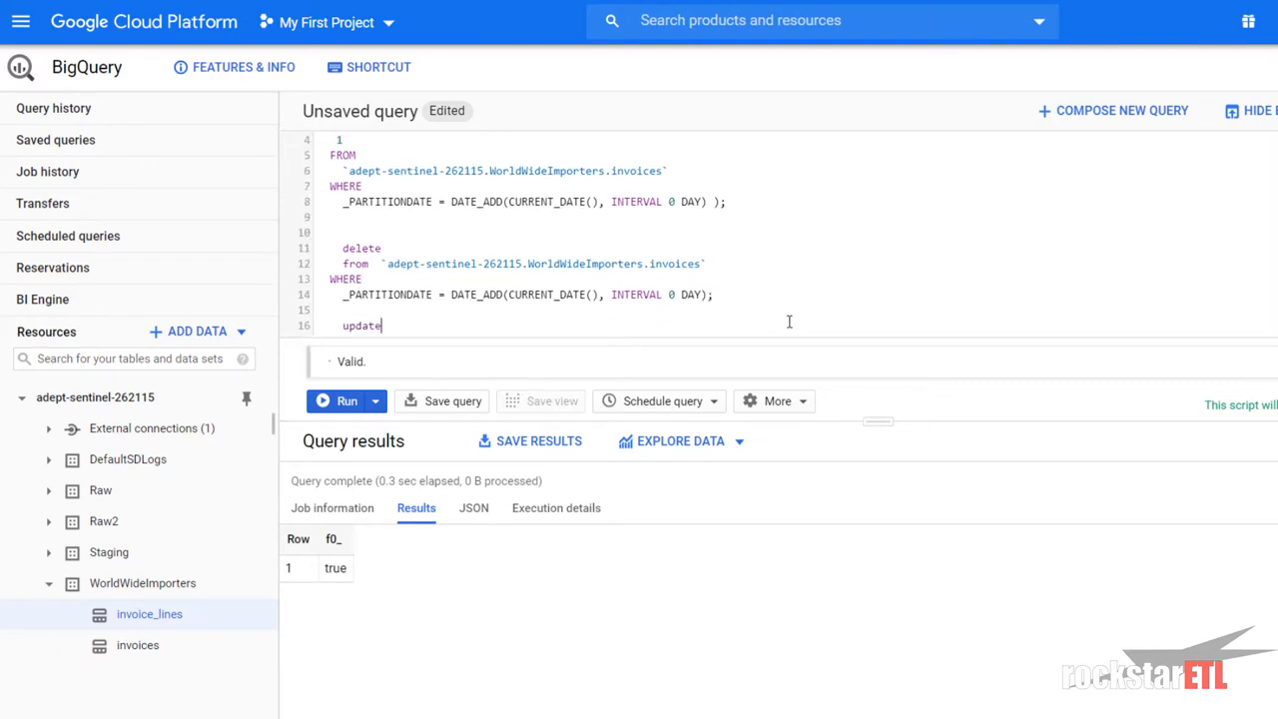
{"action": "key", "text": "Up"}
{"action": "key", "text": "Up"}
{"action": "key", "text": "Up"}
{"action": "key", "text": "Up"}
{"action": "key", "text": "Left"}
{"action": "key", "text": "Left"}
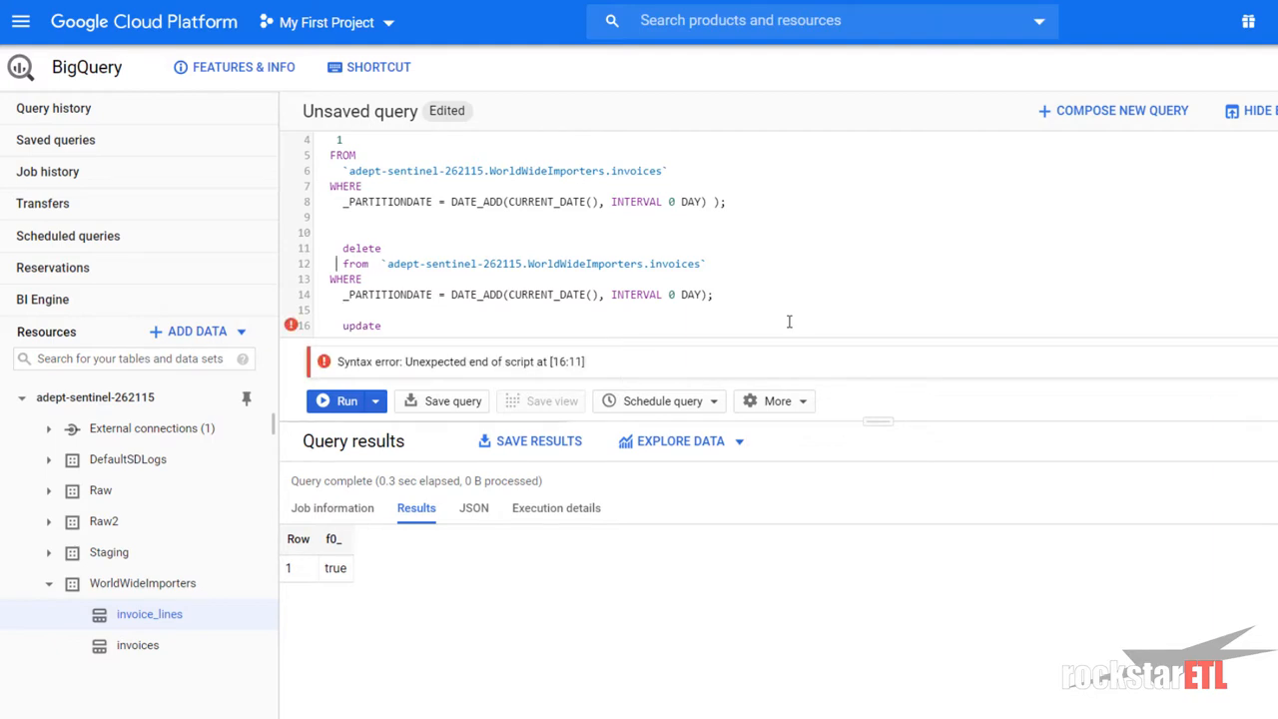
{"action": "key", "text": "Right"}
{"action": "key", "text": "Right"}
{"action": "key", "text": "shift+Down"}
{"action": "key", "text": "shift+Left"}
{"action": "key", "text": "shift+Left"}
{"action": "key", "text": "shift+Left"}
{"action": "key", "text": "shift+Left"}
{"action": "key", "text": "shift+Left"}
{"action": "key", "text": "shift+Left"}
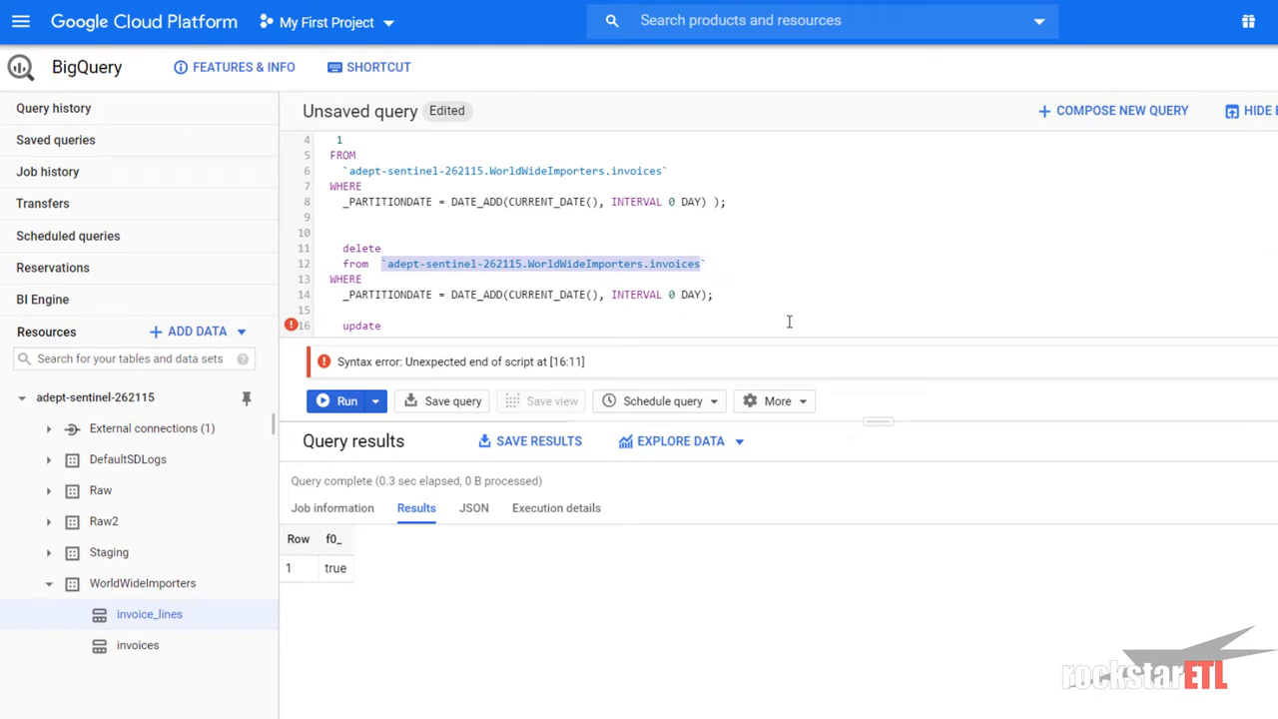
{"action": "key", "text": "ctrl+c"}
{"action": "left_click", "coordinate": [672, 326]}
{"action": "key", "text": "ctrl+v"}
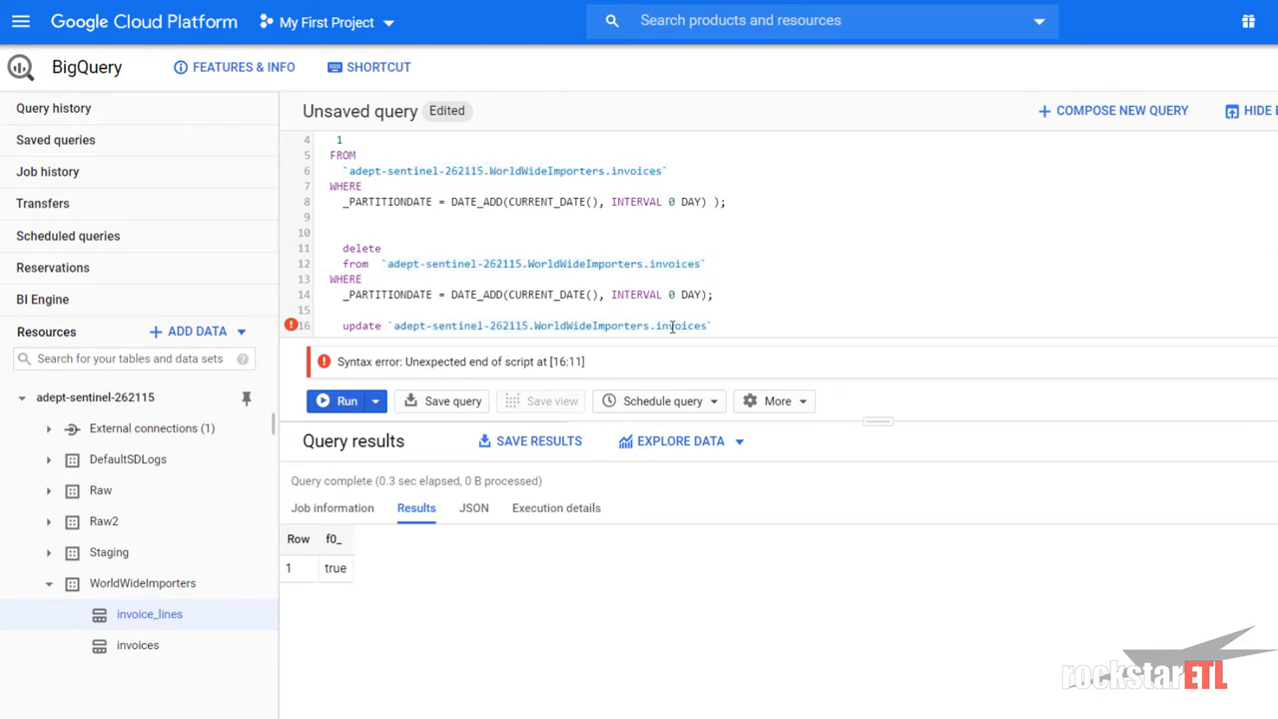
- Add SET _PARTITIONDATE = DATE_ADD(CURRENT_DATE(), INTERVAL 1 DAY) WHERE _PARTITIONDATE = CURRENT_DATE()
{"action": "key", "text": "Return"}
{"action": "type", "text": "set "}
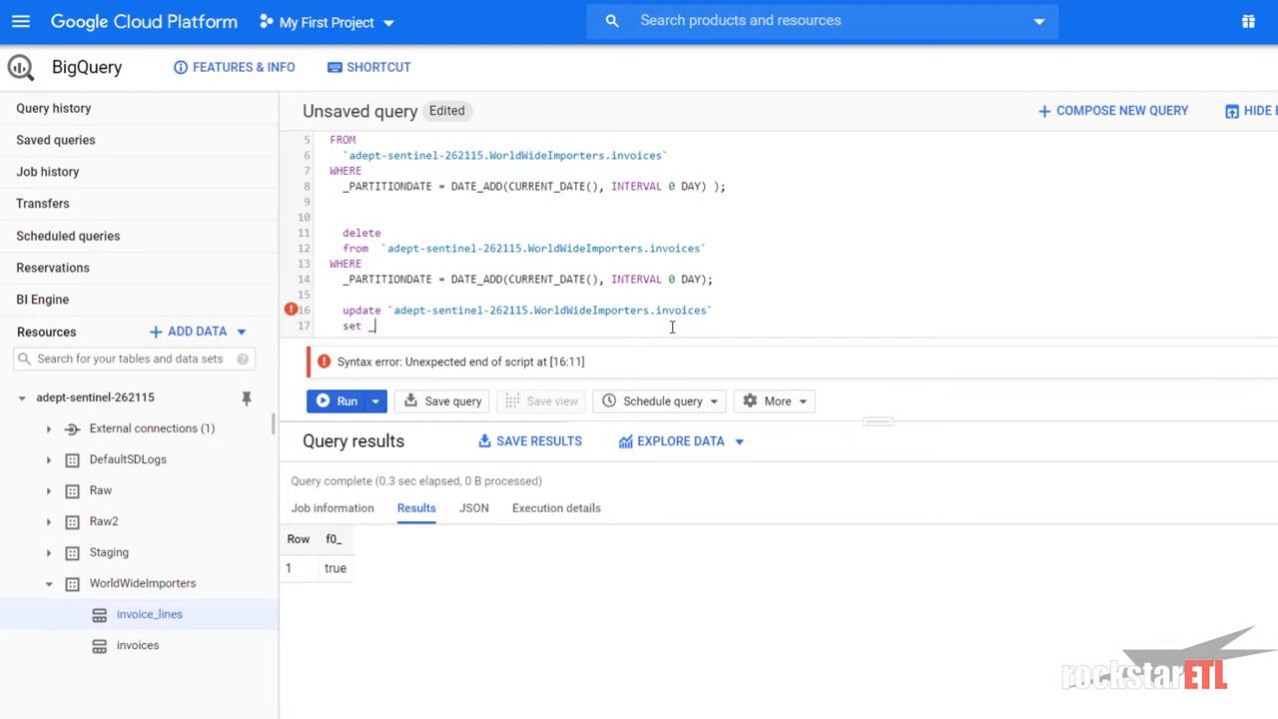
{"action": "type", "text": "_P"}
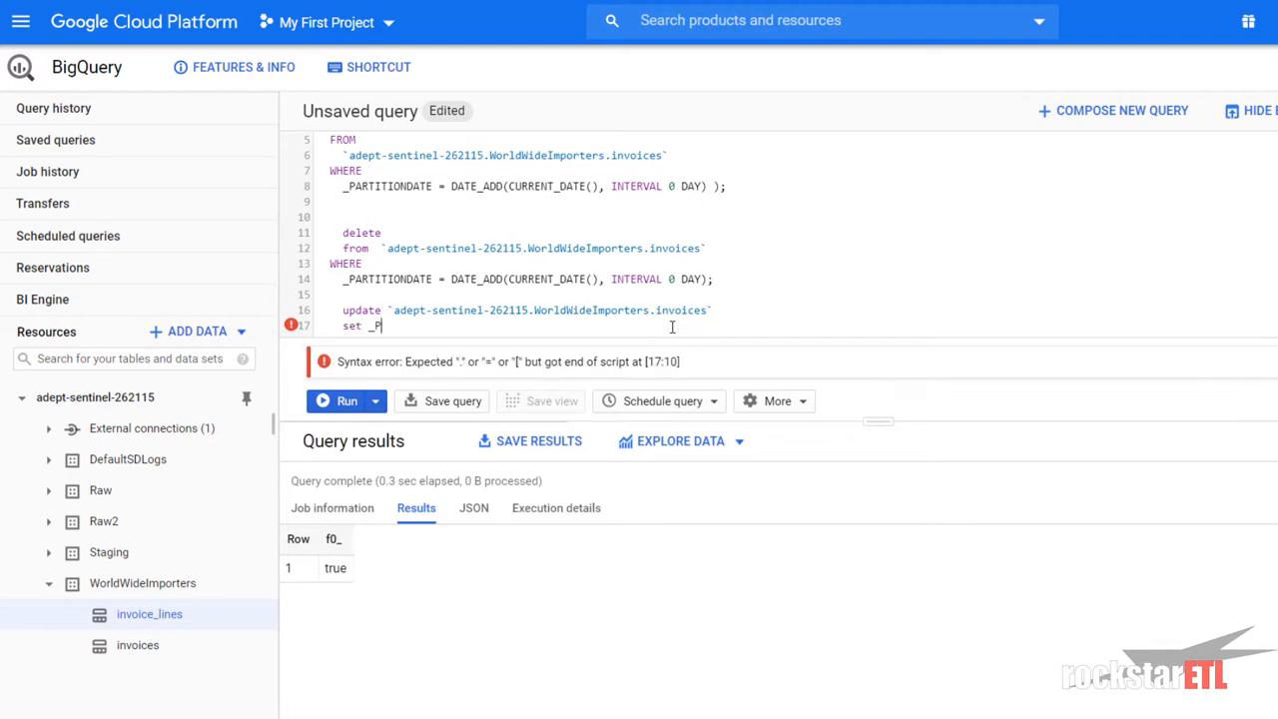
{"action": "type", "text": "ARTITIONDATE ="}
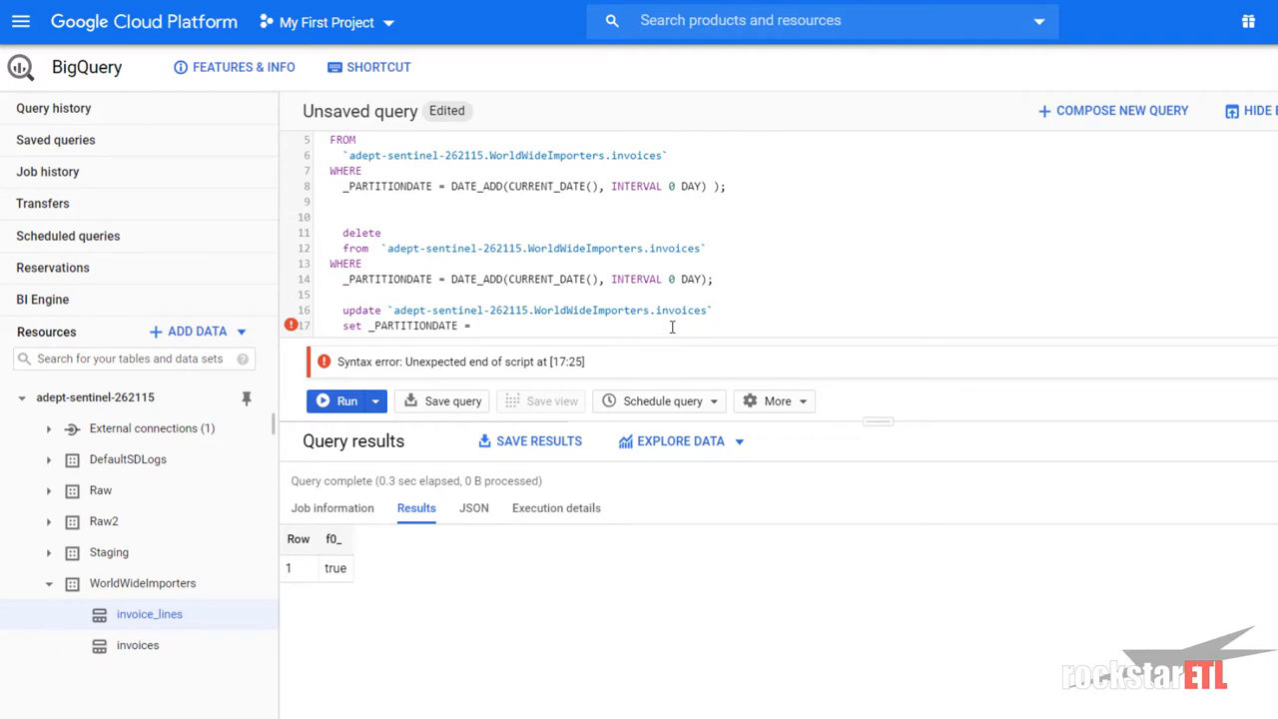
{"action": "type", "text": "DATE_ADD"}
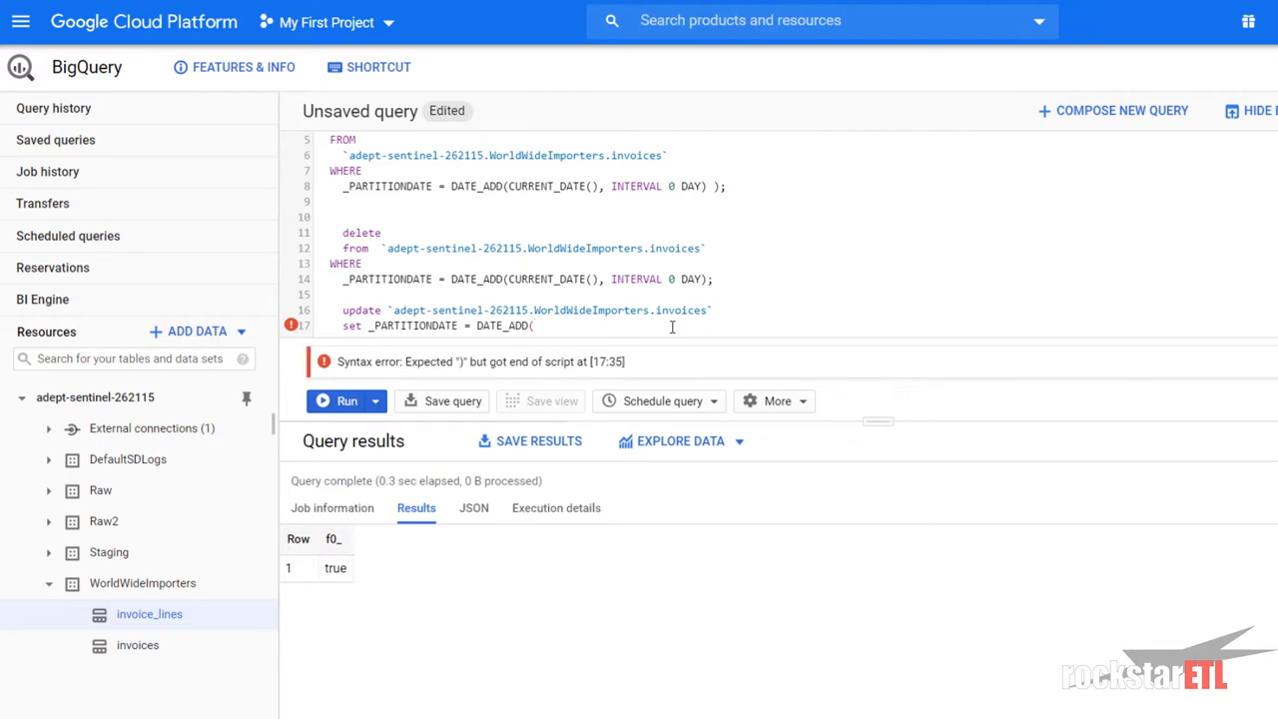
{"action": "type", "text": "(CURRENT_DATE(), INTERVAL"}
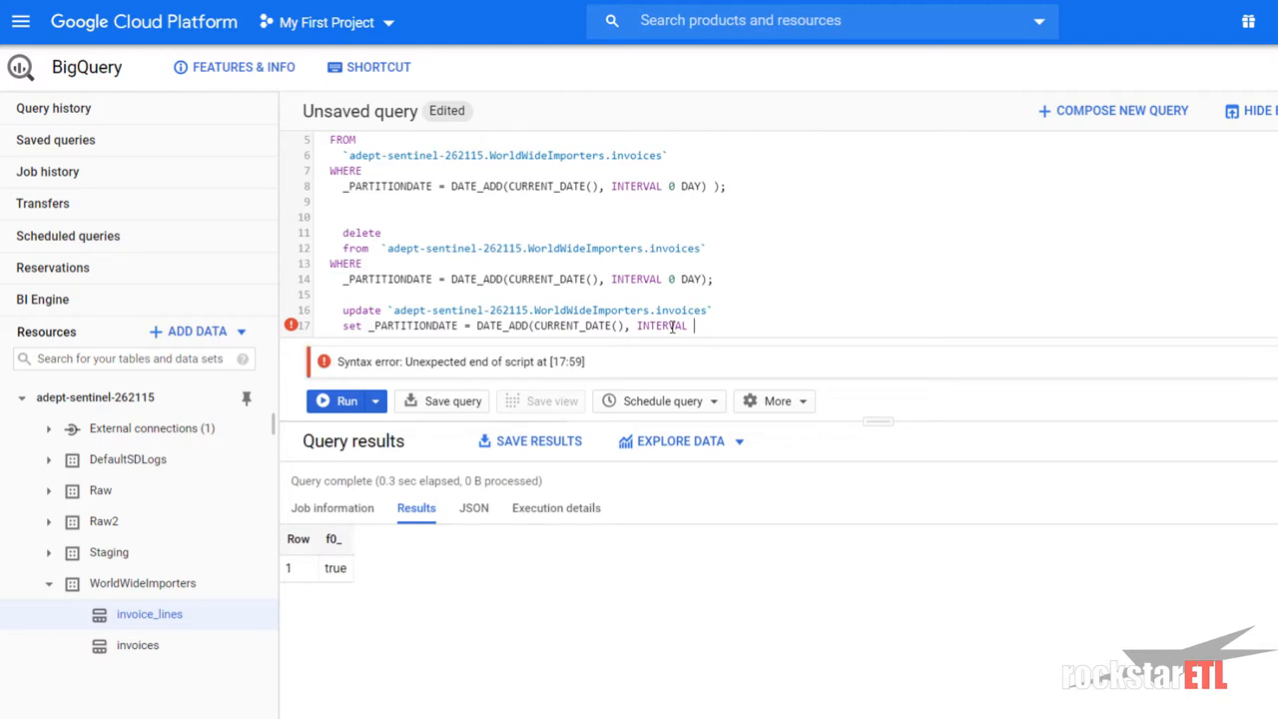
{"action": "type", "text": " 1 DAY)"}
{"action": "key", "text": "Return"}
{"action": "type", "text": "WHERE "}
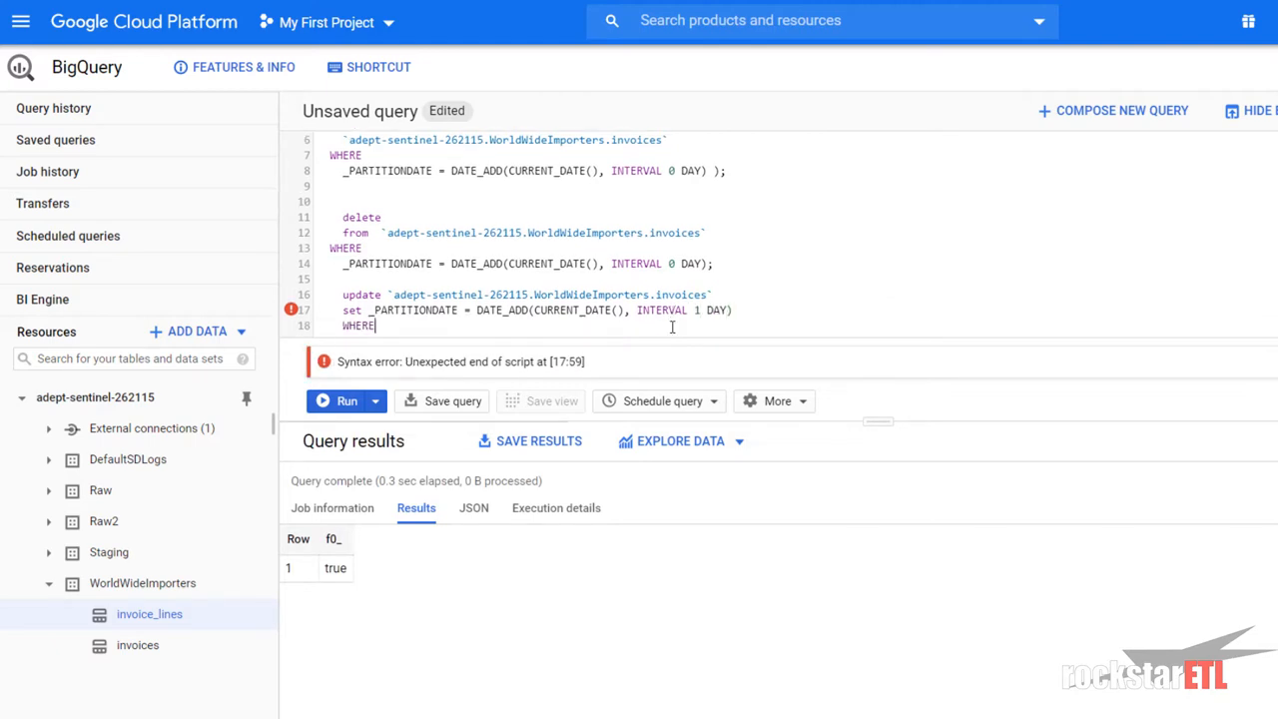
{"action": "type", "text": "_PARTITIONDATE ="}
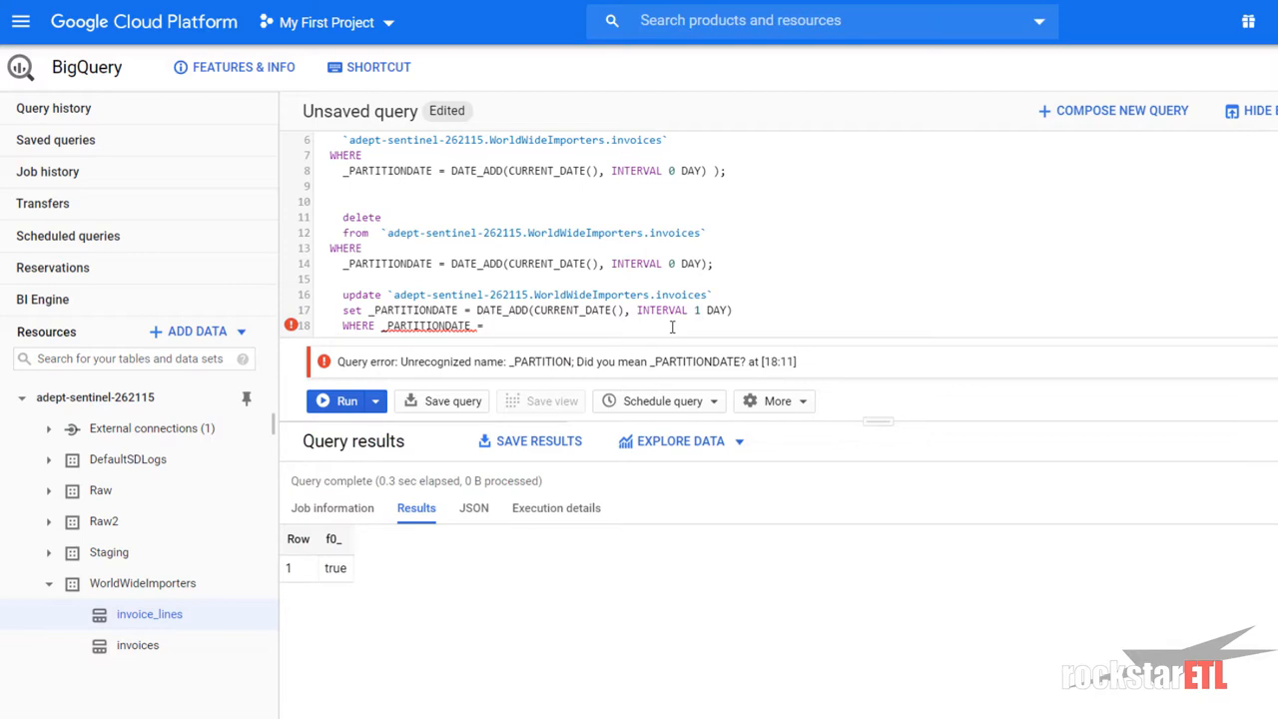
{"action": "type", "text": " C"}
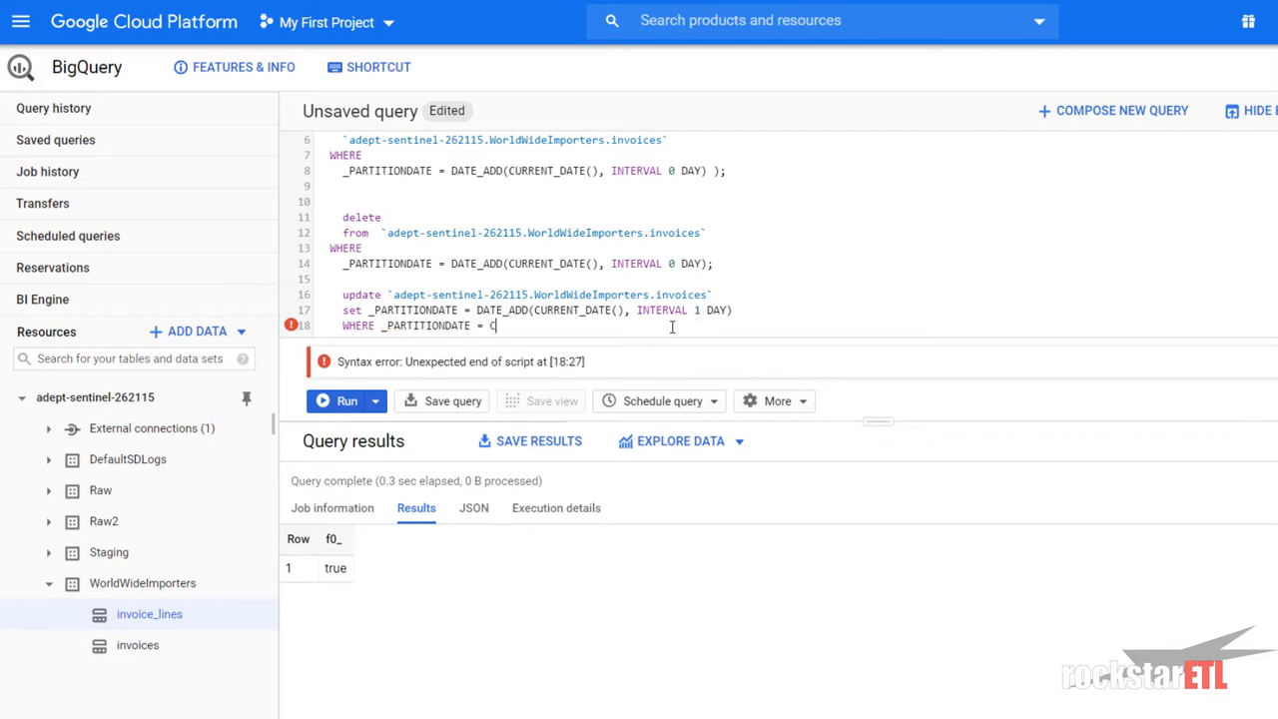
{"action": "type", "text": "URRENT_DATE()"}
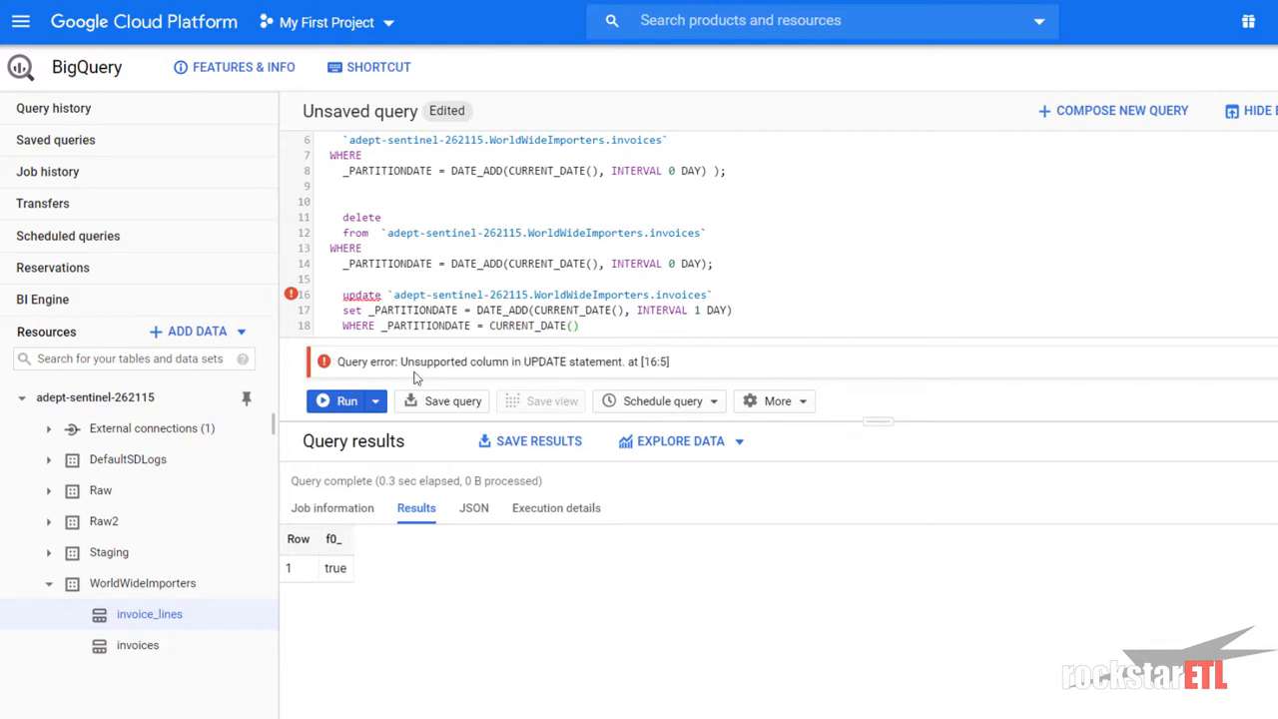
- Replace _PARTITIONDATE with _PARTITIONTIME in both the SET and WHERE clauses
{"action": "left_click", "coordinate": [537, 364]}
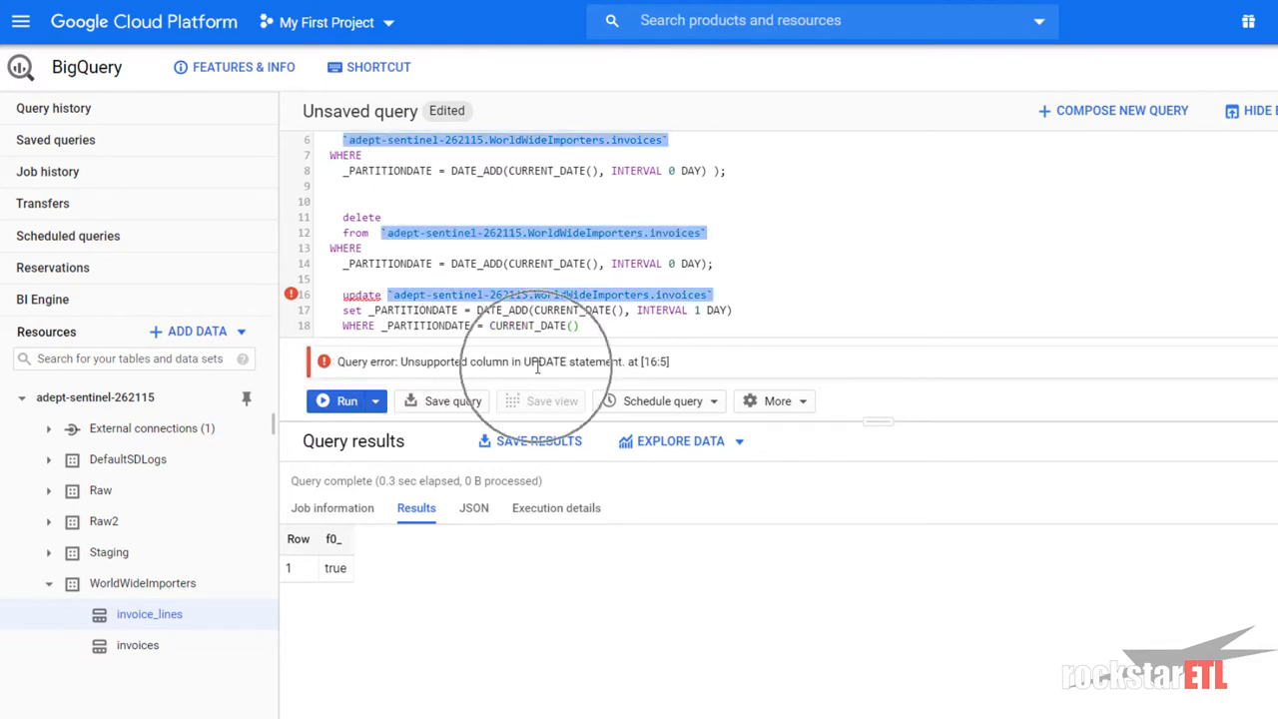
{"action": "left_click", "coordinate": [449, 315]}
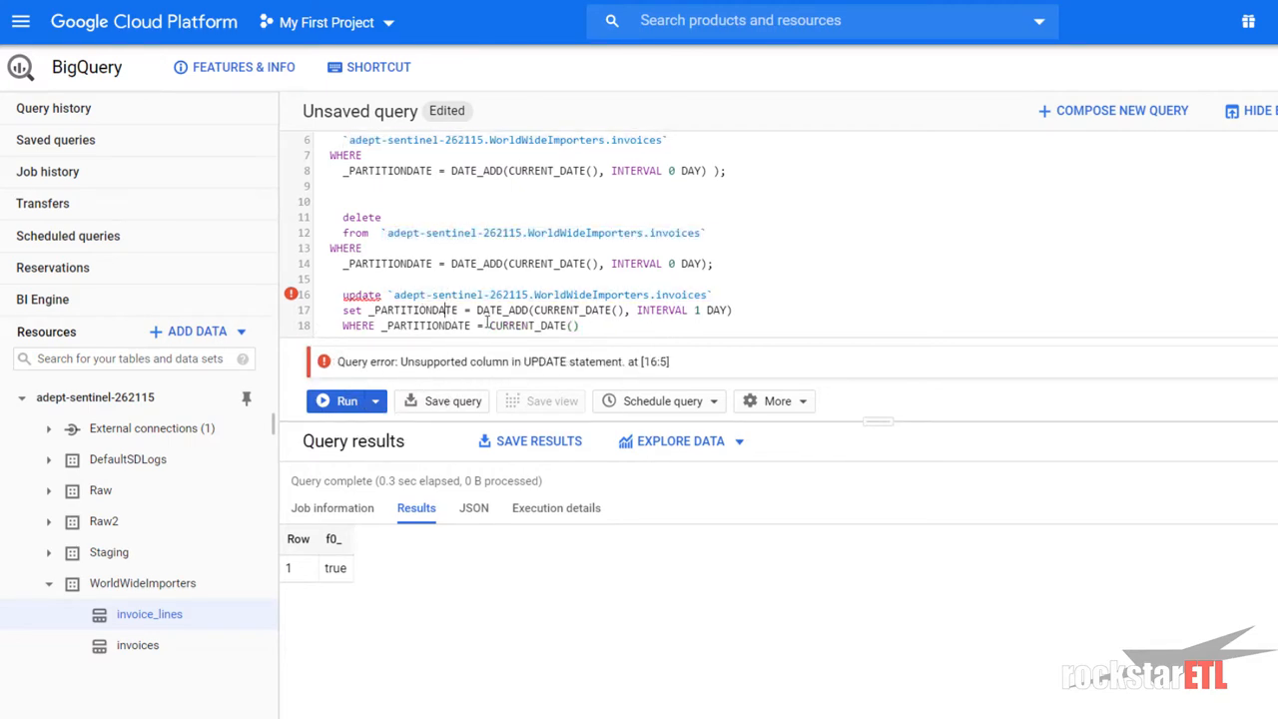
{"action": "key", "text": "BackSpace"}
{"action": "key", "text": "BackSpace"}
{"action": "key", "text": "BackSpace"}
{"action": "key", "text": "BackSpace"}
{"action": "type", "text": "TIME"}
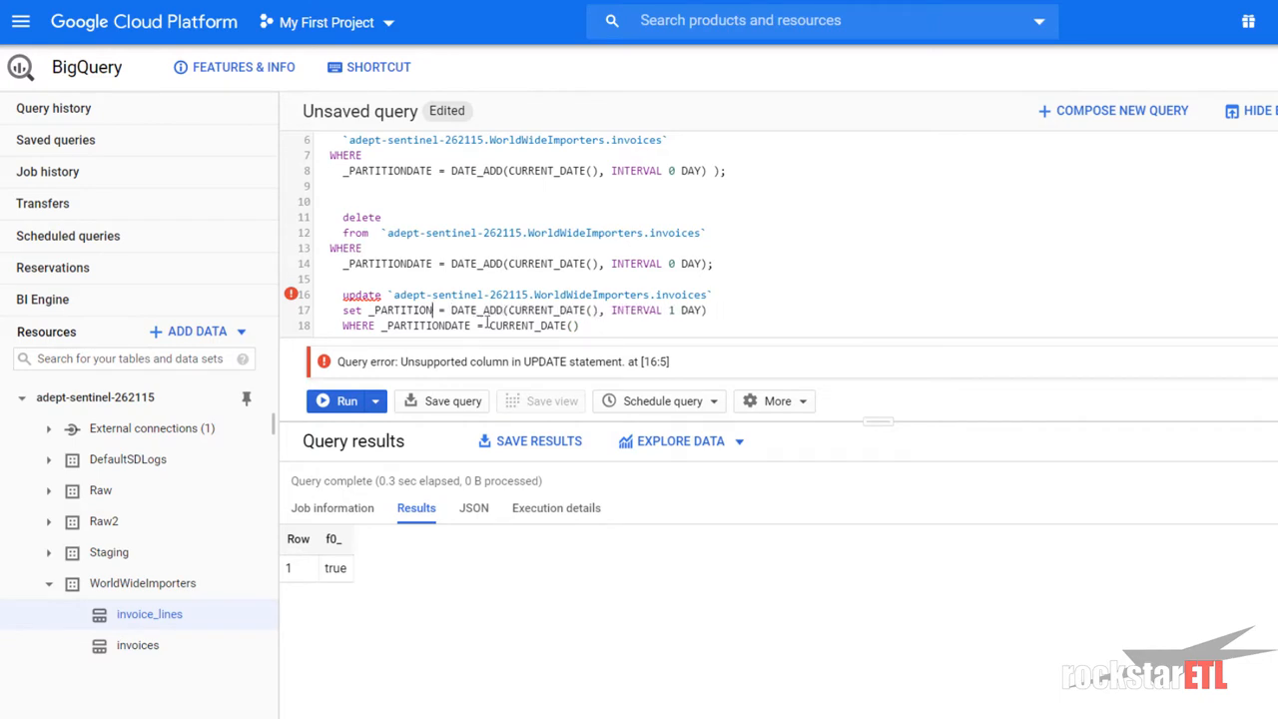
{"action": "key", "text": "Down"}
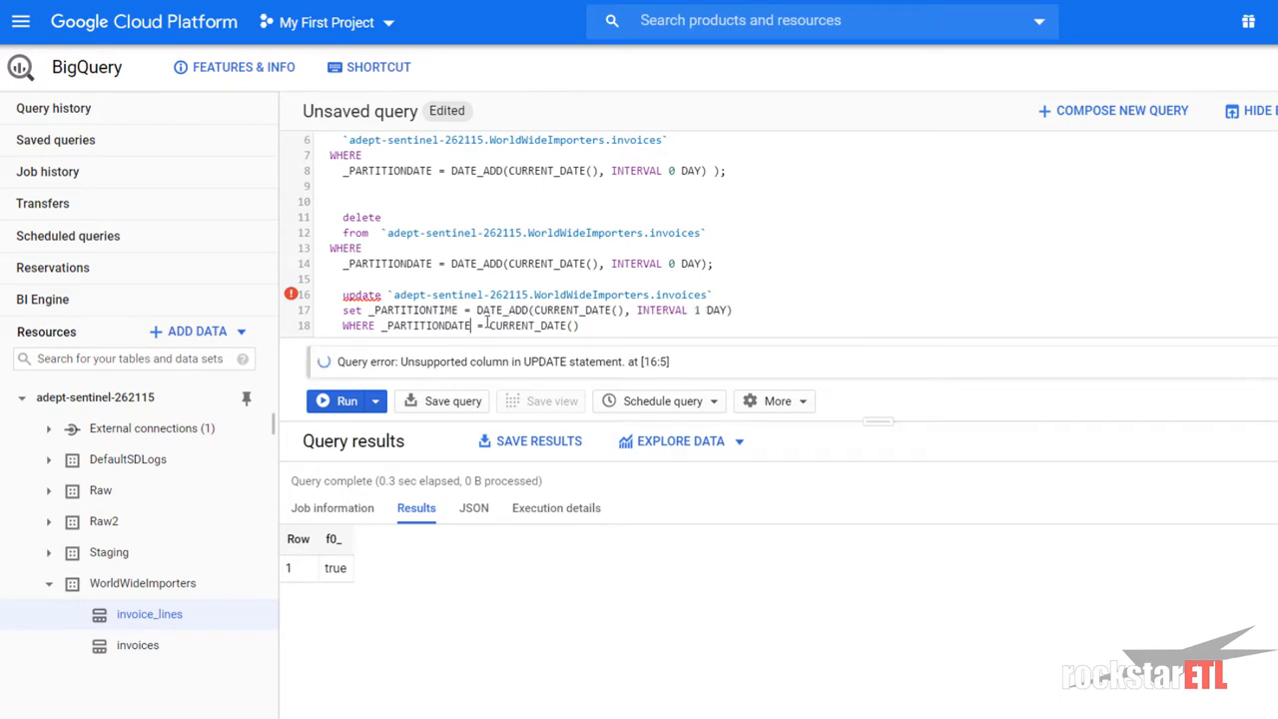
{"action": "key", "text": "BackSpace"}
{"action": "key", "text": "BackSpace"}
{"action": "key", "text": "BackSpace"}
{"action": "key", "text": "BackSpace"}
{"action": "type", "text": "TIME"}
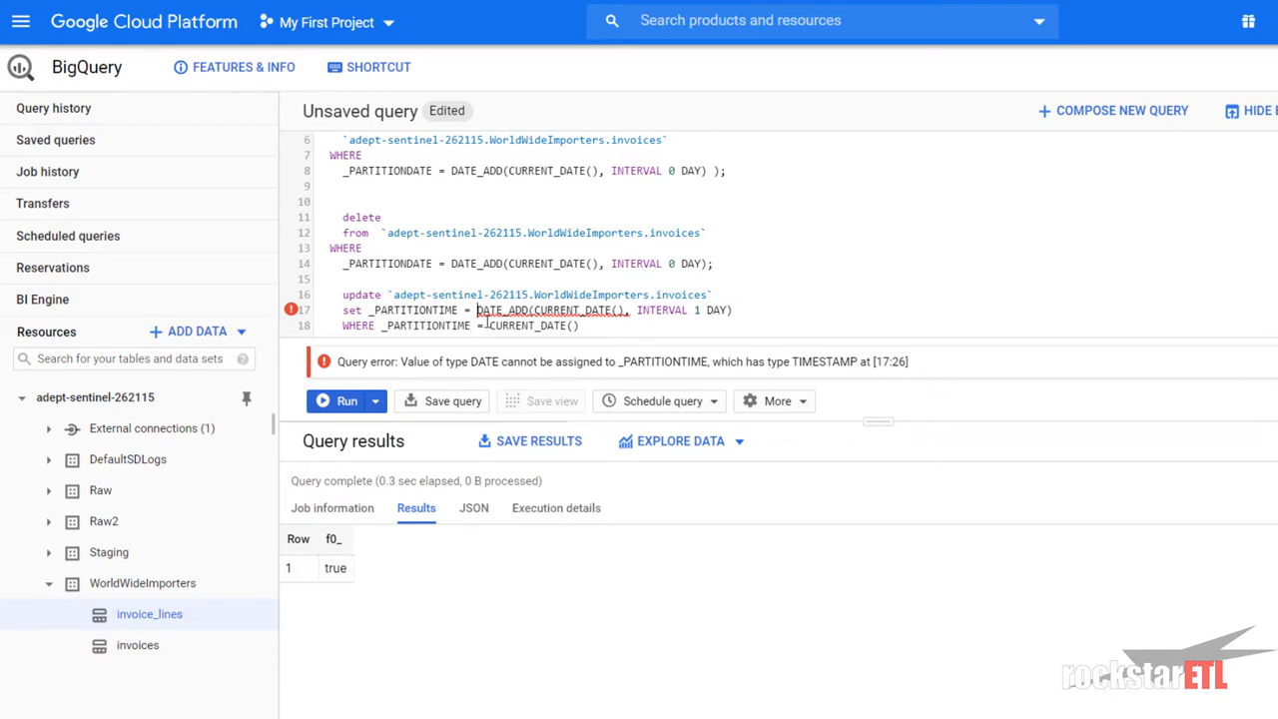
- Wrap CURRENT_DATE() and the DATE_ADD expression in TIMESTAMP() so the query validates
{"action": "key", "text": "Right"}
{"action": "key", "text": "Right"}
{"action": "key", "text": "Right"}
{"action": "key", "text": "Right"}
{"action": "key", "text": "Right"}
{"action": "key", "text": "Right"}
{"action": "key", "text": "Right"}
{"action": "key", "text": "Right"}
{"action": "key", "text": "Right"}
{"action": "key", "text": "Right"}
{"action": "key", "text": "Right"}
{"action": "key", "text": "Right"}
{"action": "key", "text": "Right"}
{"action": "key", "text": "Right"}
{"action": "key", "text": "Right"}
{"action": "key", "text": "Left"}
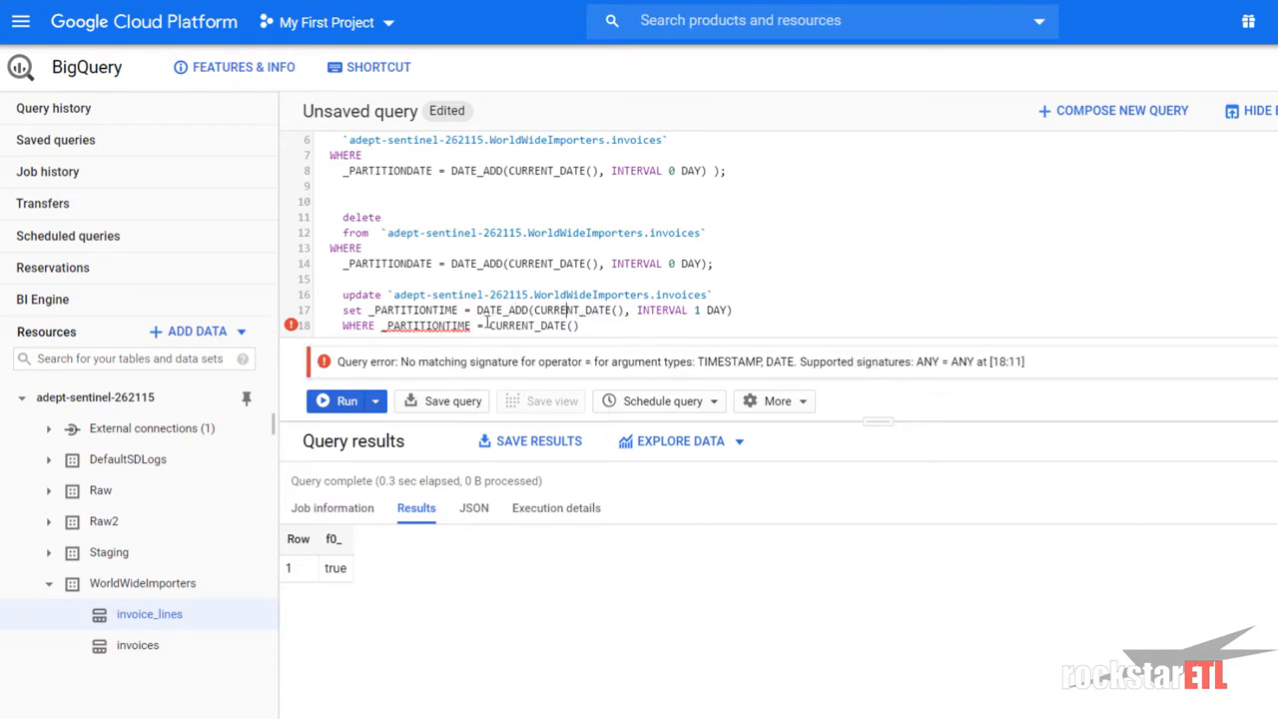
{"action": "key", "text": "Down"}
{"action": "key", "text": "Left"}
{"action": "key", "text": "Left"}
{"action": "key", "text": "Left"}
{"action": "type", "text": "TIMES"}
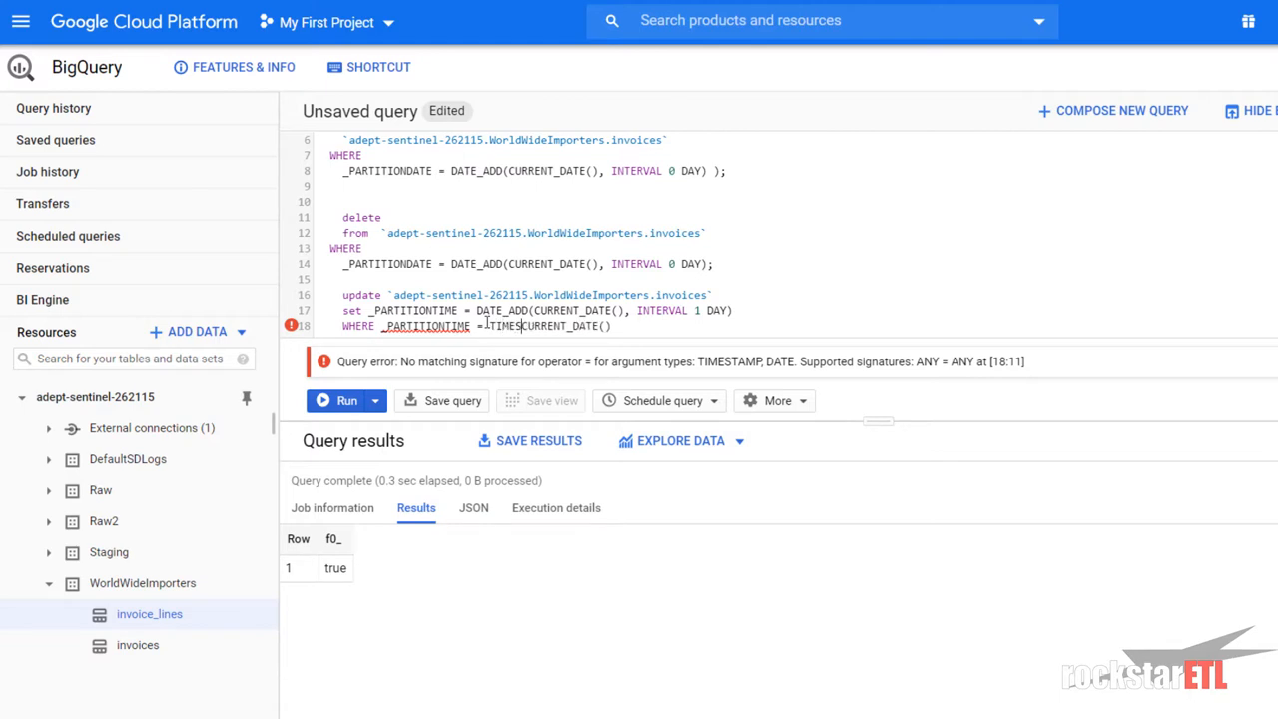
{"action": "type", "text": "TAMP("}
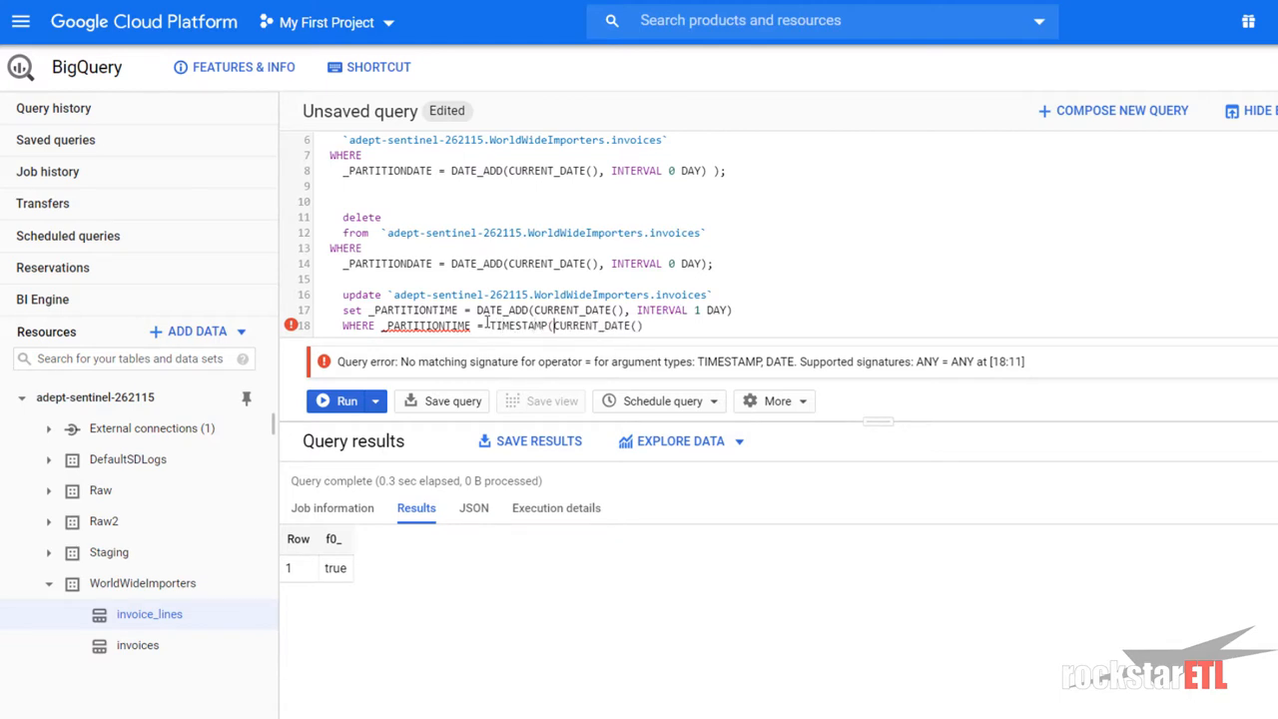
{"action": "key", "text": "End"}
{"action": "type", "text": ")"}
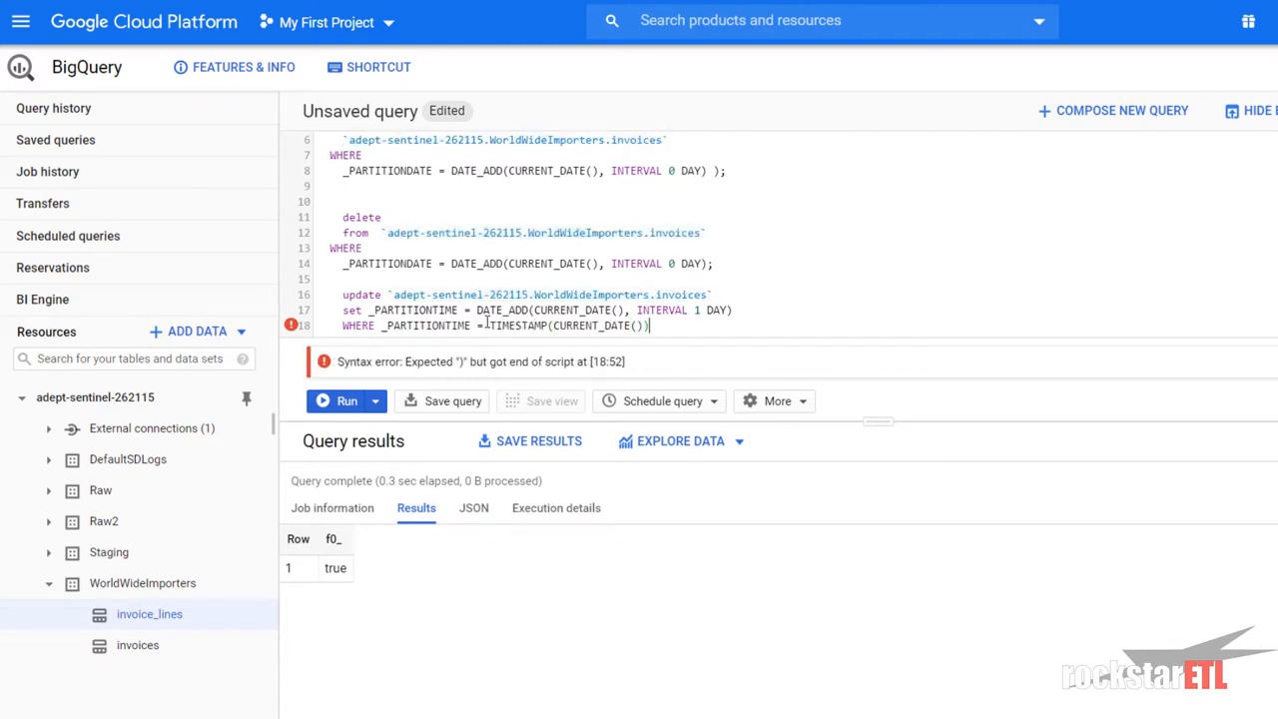
{"action": "key", "text": "Up"}
{"action": "key", "text": "ctrl+Left"}
{"action": "key", "text": "ctrl+Left"}
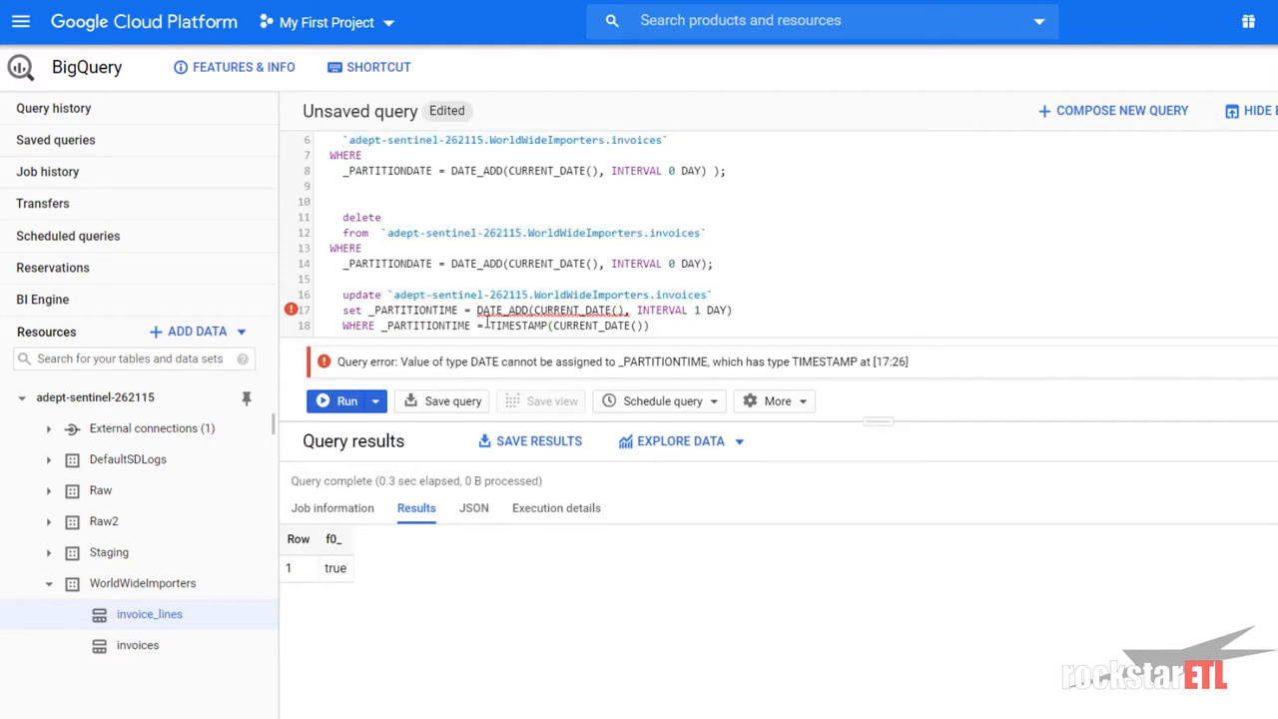
{"action": "type", "text": "TIMESTAMP("}
{"action": "key", "text": "ctrl+Right"}
{"action": "key", "text": "ctrl+Right"}
{"action": "key", "text": "ctrl+Right"}
{"action": "key", "text": "ctrl+Right"}
{"action": "key", "text": "ctrl+Right"}
{"action": "key", "text": "ctrl+Right"}
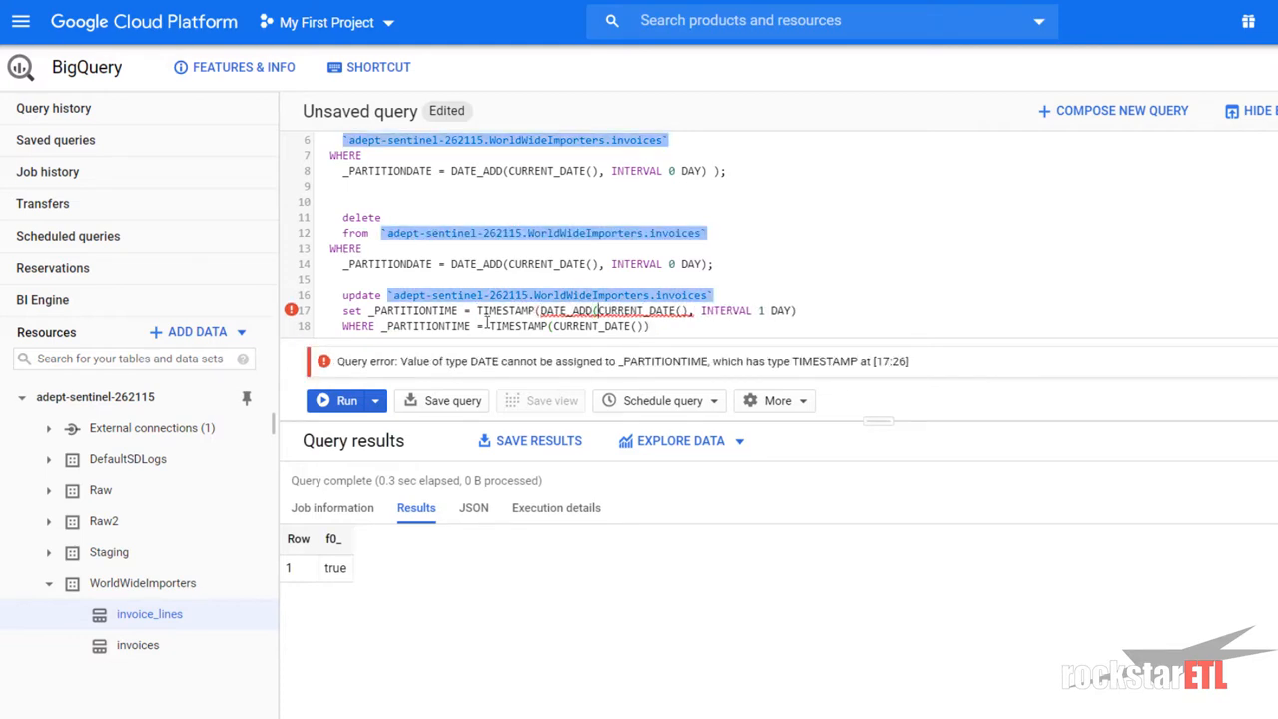
{"action": "key", "text": "Right"}
{"action": "key", "text": "Right"}
{"action": "key", "text": "Right"}
{"action": "key", "text": "Right"}
{"action": "key", "text": "Right"}
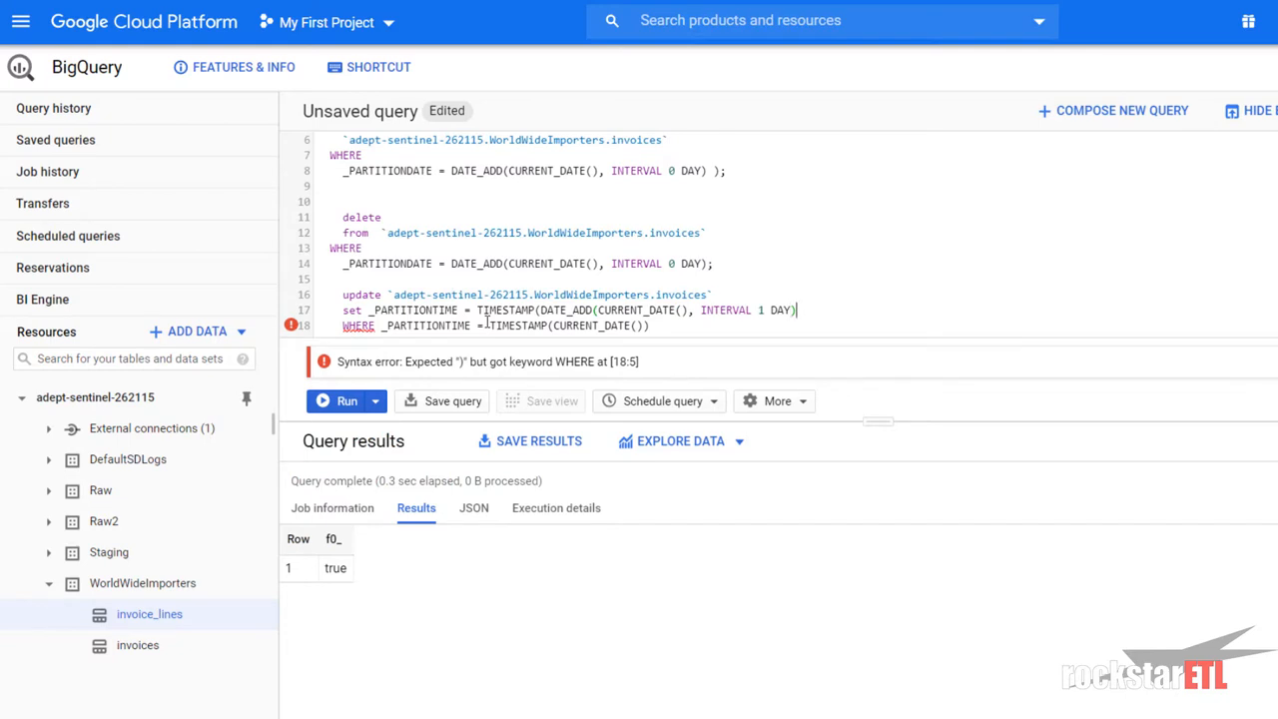
{"action": "type", "text": ")"}
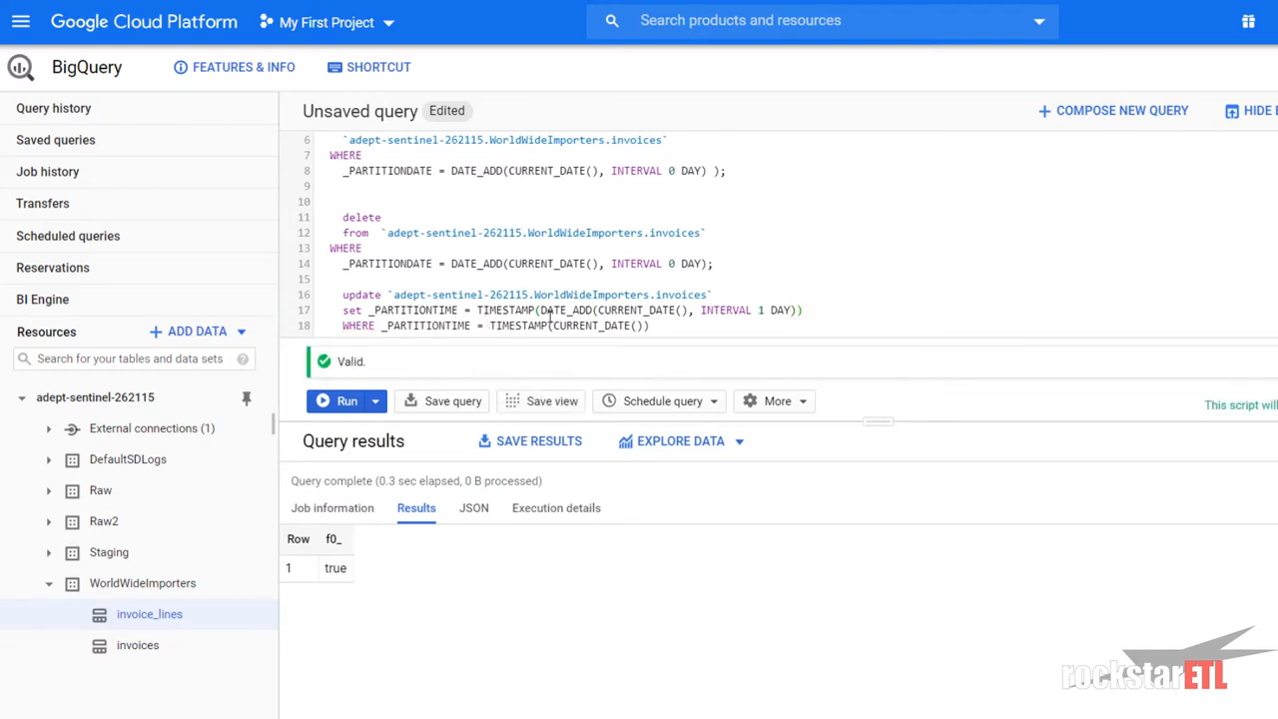
{"action": "triple_click", "coordinate": [415, 262]}
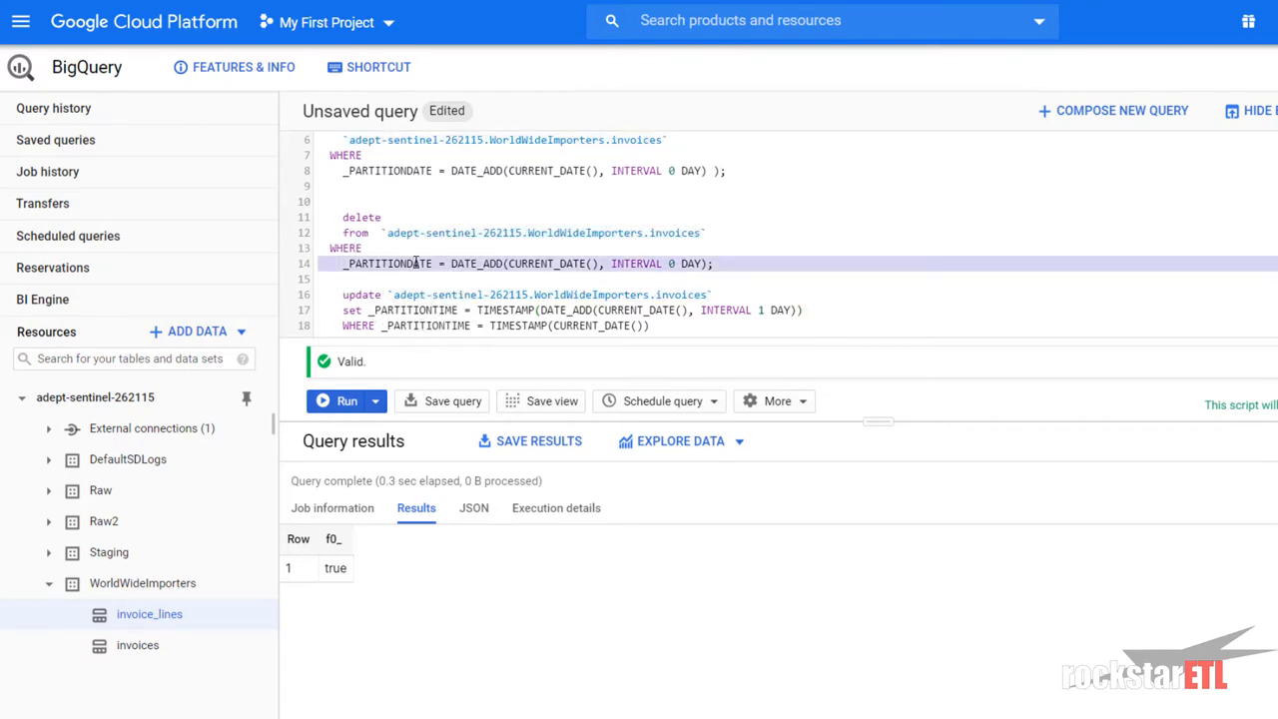
{"action": "left_click", "coordinate": [415, 263]}
{"action": "left_click_drag", "start_coordinate": [407, 263], "coordinate": [432, 264]}
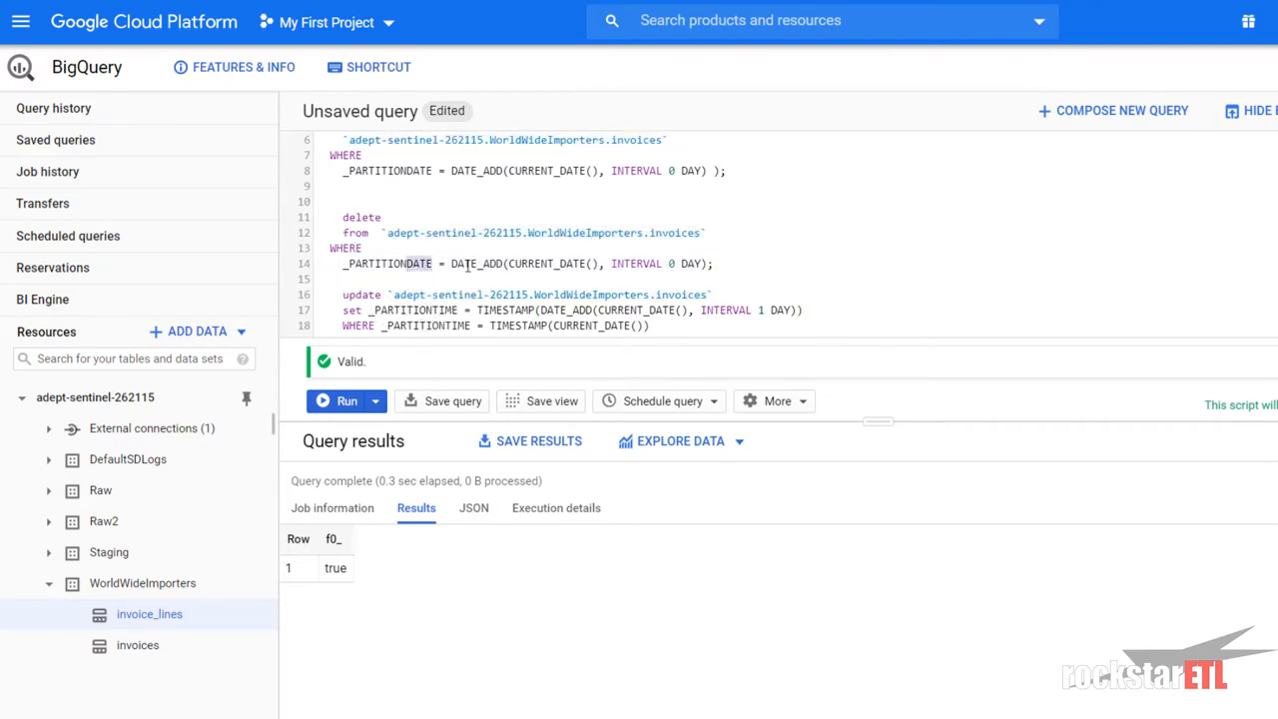
{"action": "scroll", "coordinate": [570, 254], "scroll_direction": "up", "scroll_amount": 2}
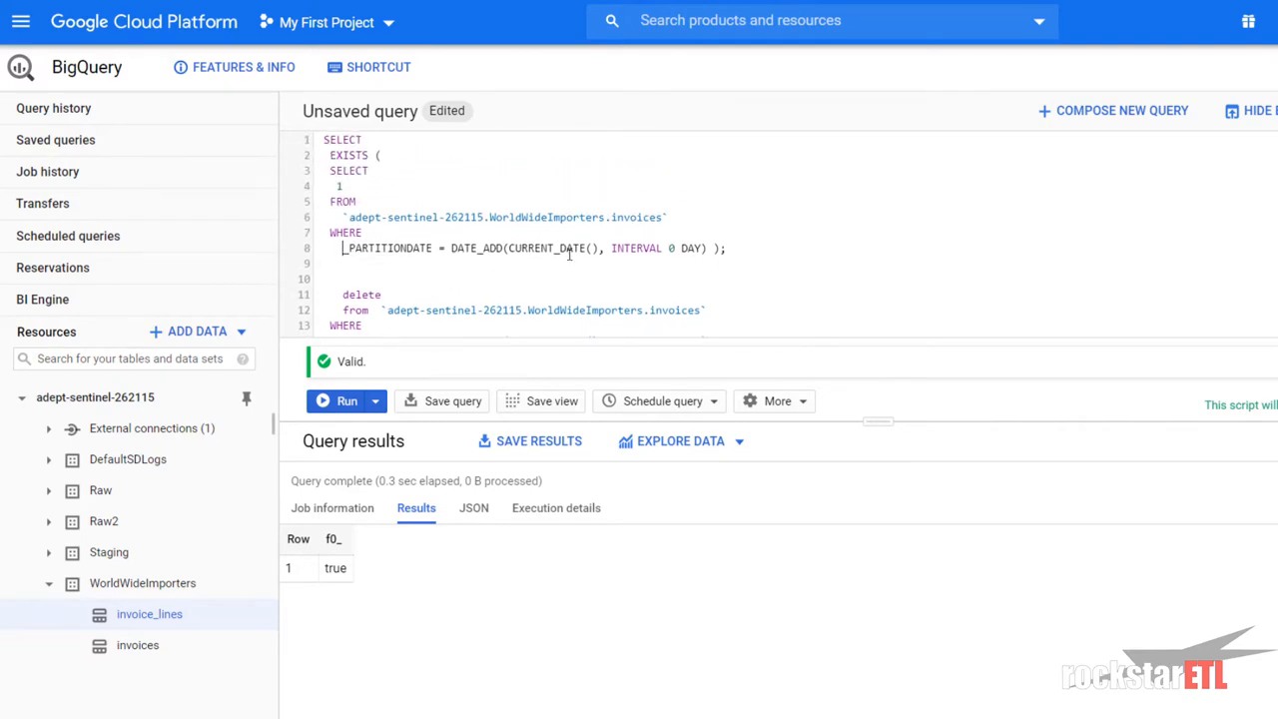
{"action": "left_click_drag", "start_coordinate": [343, 248], "coordinate": [732, 252]}
{"action": "scroll", "coordinate": [394, 181], "scroll_direction": "down", "scroll_amount": 2}
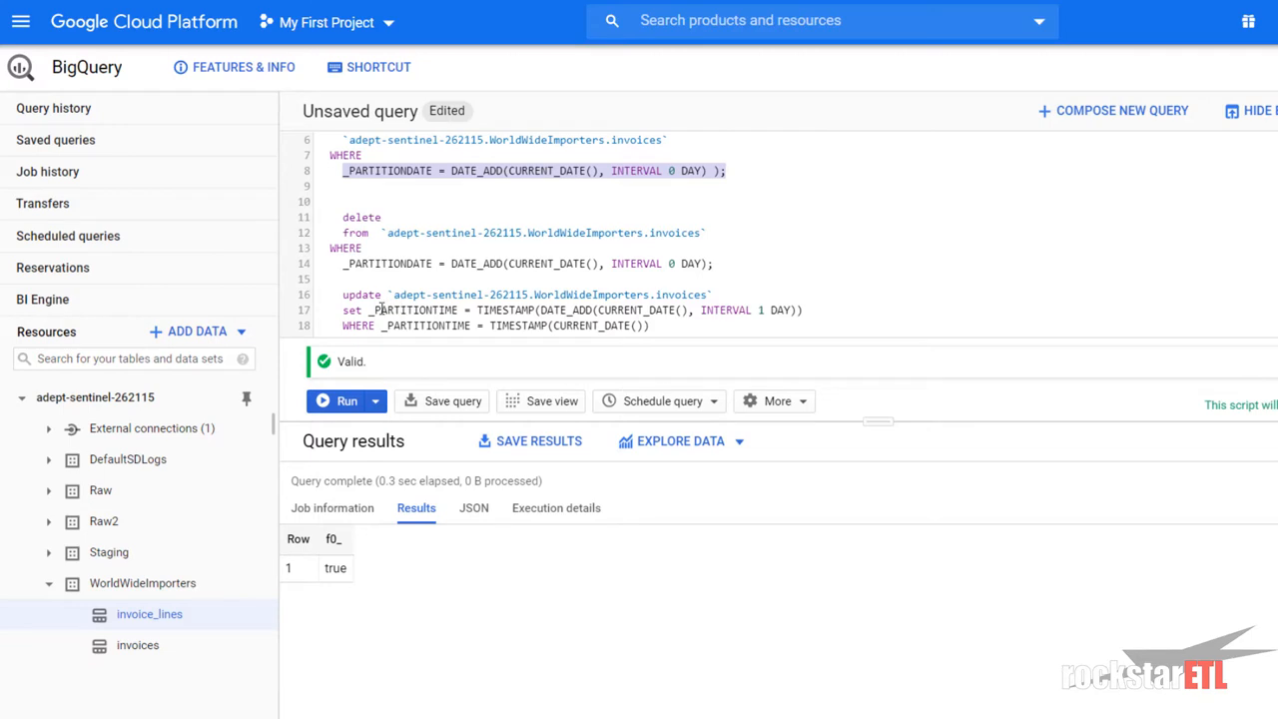
{"action": "left_click", "coordinate": [414, 311]}
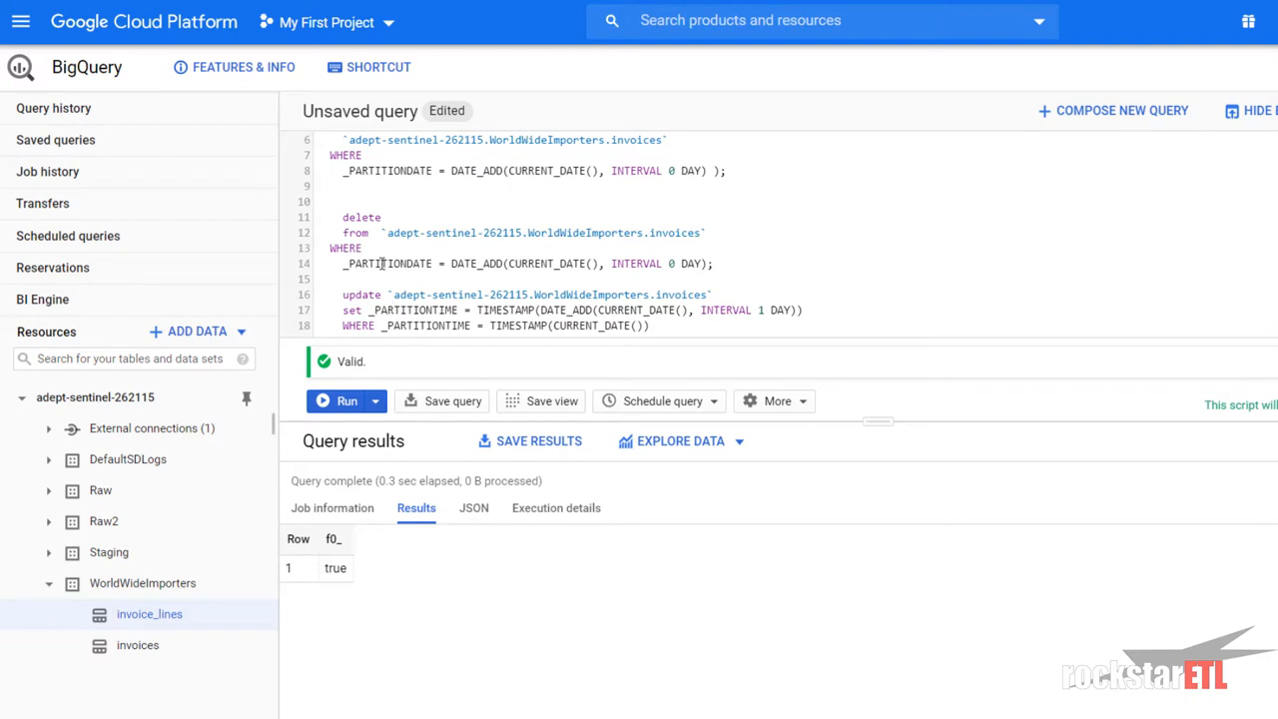
{"action": "scroll", "coordinate": [382, 264], "scroll_direction": "up", "scroll_amount": 2}
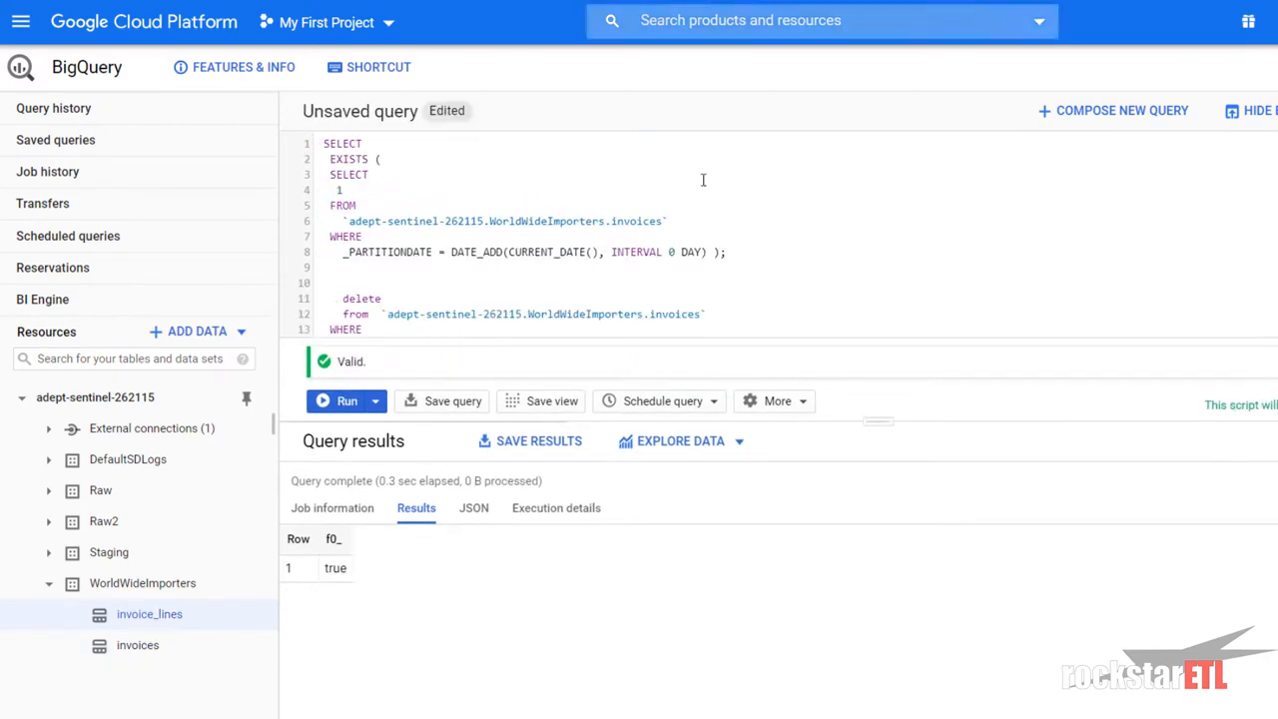
- Review the 70510 row counts in the invoices partition-count results
{"action": "scroll", "coordinate": [549, 229], "scroll_direction": "down", "scroll_amount": 3}
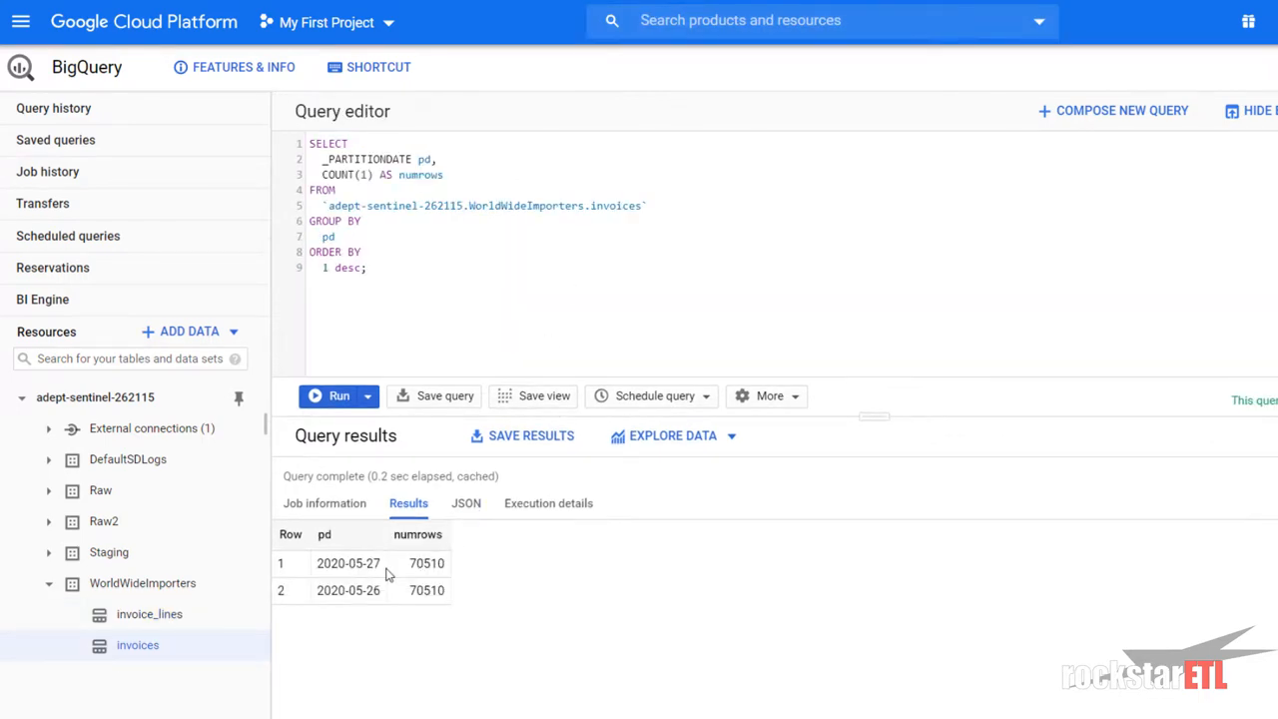
{"action": "left_click_drag", "start_coordinate": [403, 568], "coordinate": [448, 570]}
{"action": "left_click", "coordinate": [412, 565]}
{"action": "left_click", "coordinate": [398, 569]}
{"action": "left_click_drag", "start_coordinate": [407, 564], "coordinate": [446, 563]}
{"action": "left_click", "coordinate": [432, 563]}
- Change the UPDATE's interval to INTERVAL -1 DAY
{"action": "double_click", "coordinate": [412, 565]}
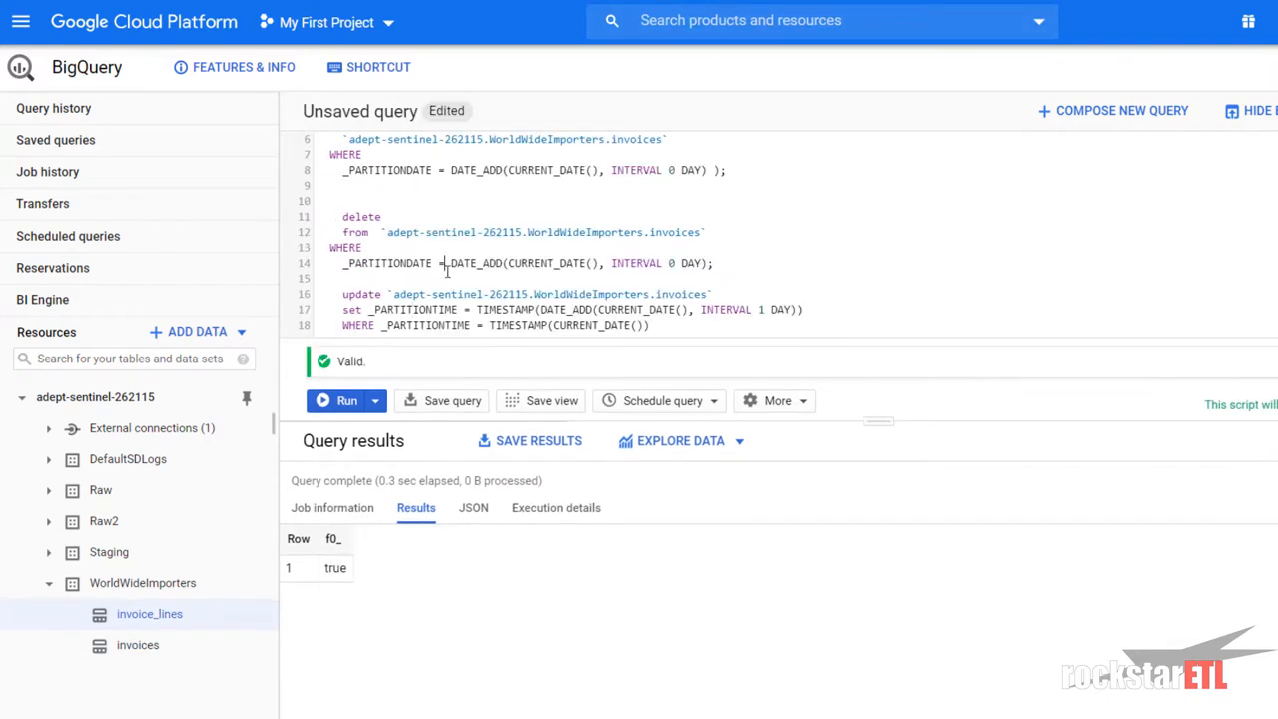
{"action": "left_click", "coordinate": [756, 309]}
{"action": "type", "text": "-"}
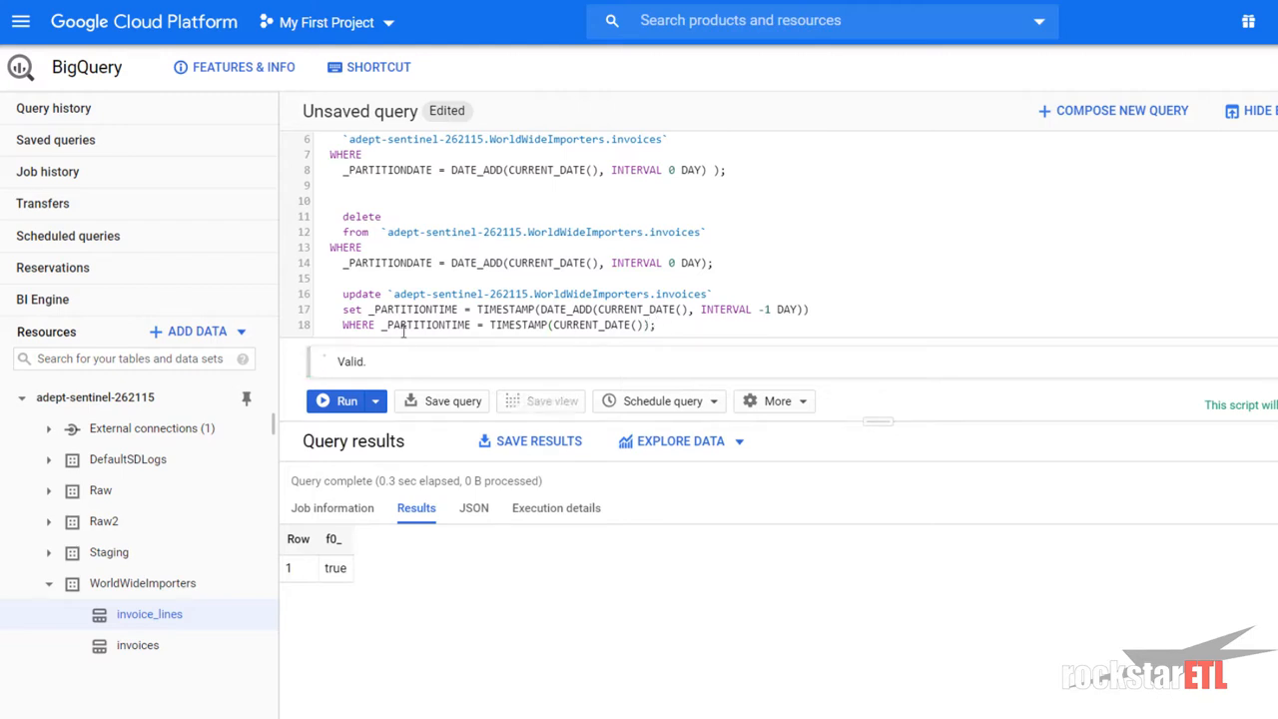
- Select the three-line UPDATE statement on lines 16–18
{"action": "left_click_drag", "start_coordinate": [393, 293], "coordinate": [713, 293]}
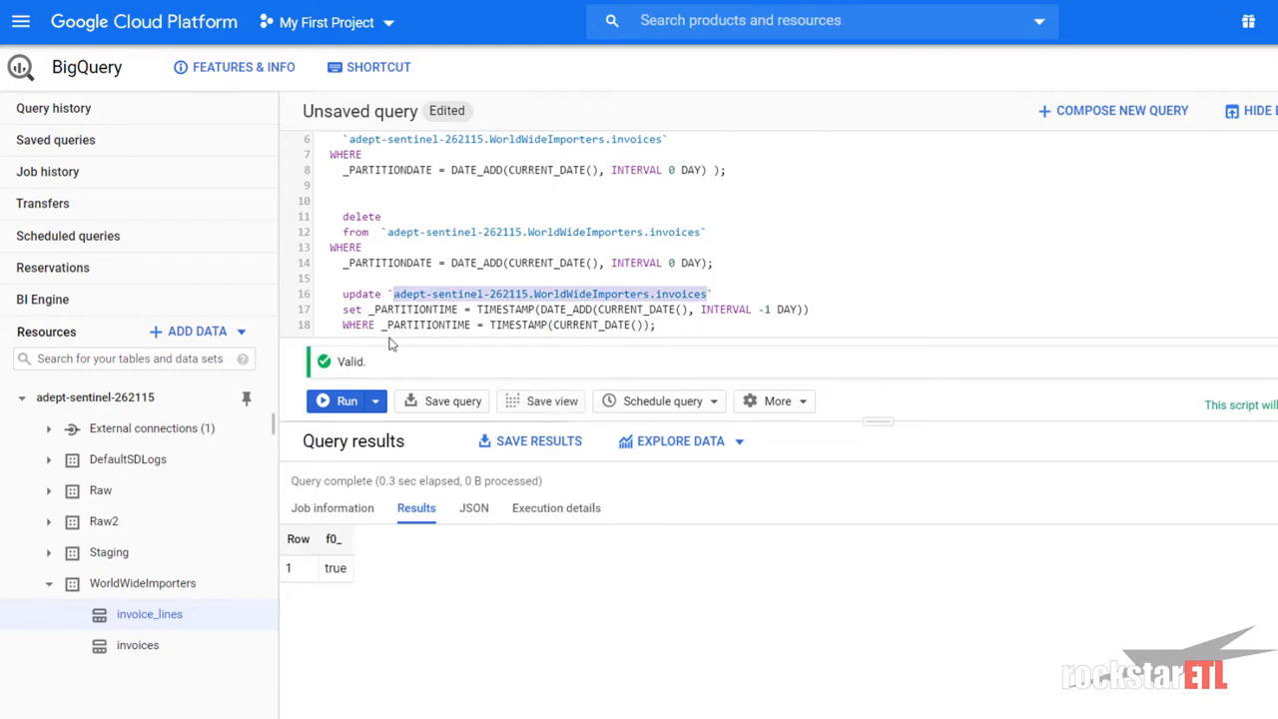
{"action": "left_click_drag", "start_coordinate": [344, 326], "coordinate": [667, 326]}
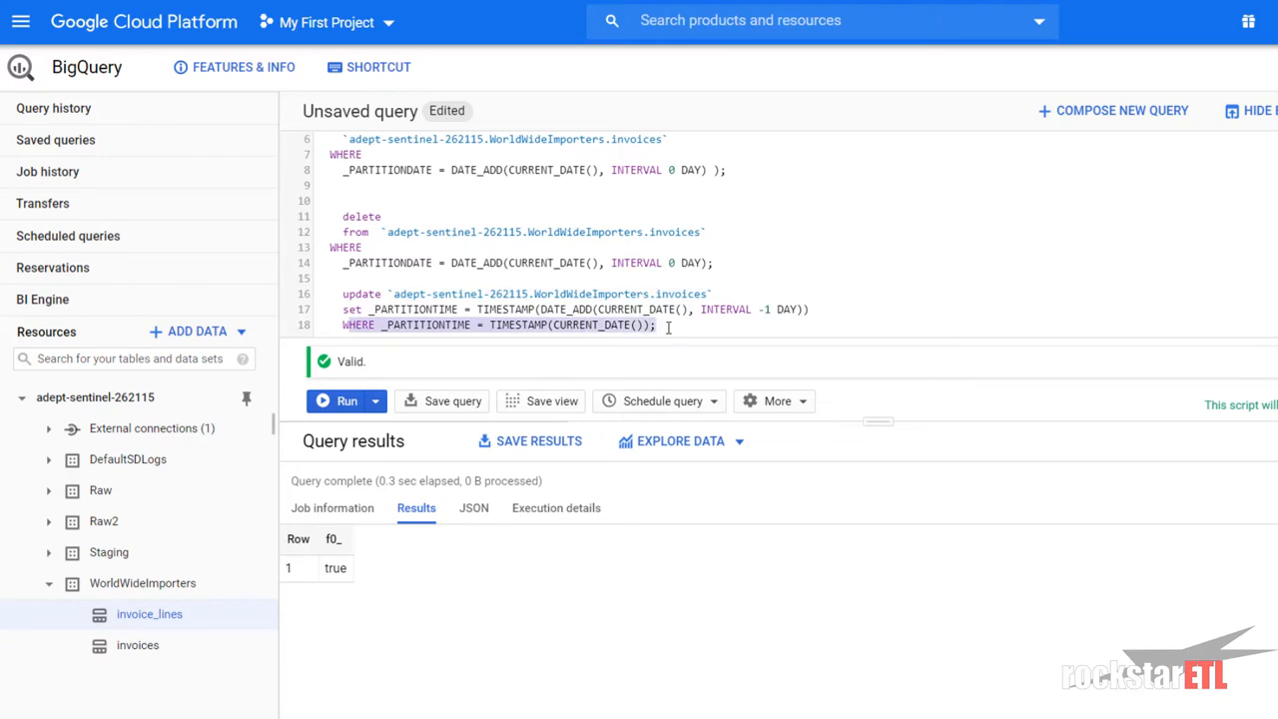
{"action": "left_click", "coordinate": [776, 309]}
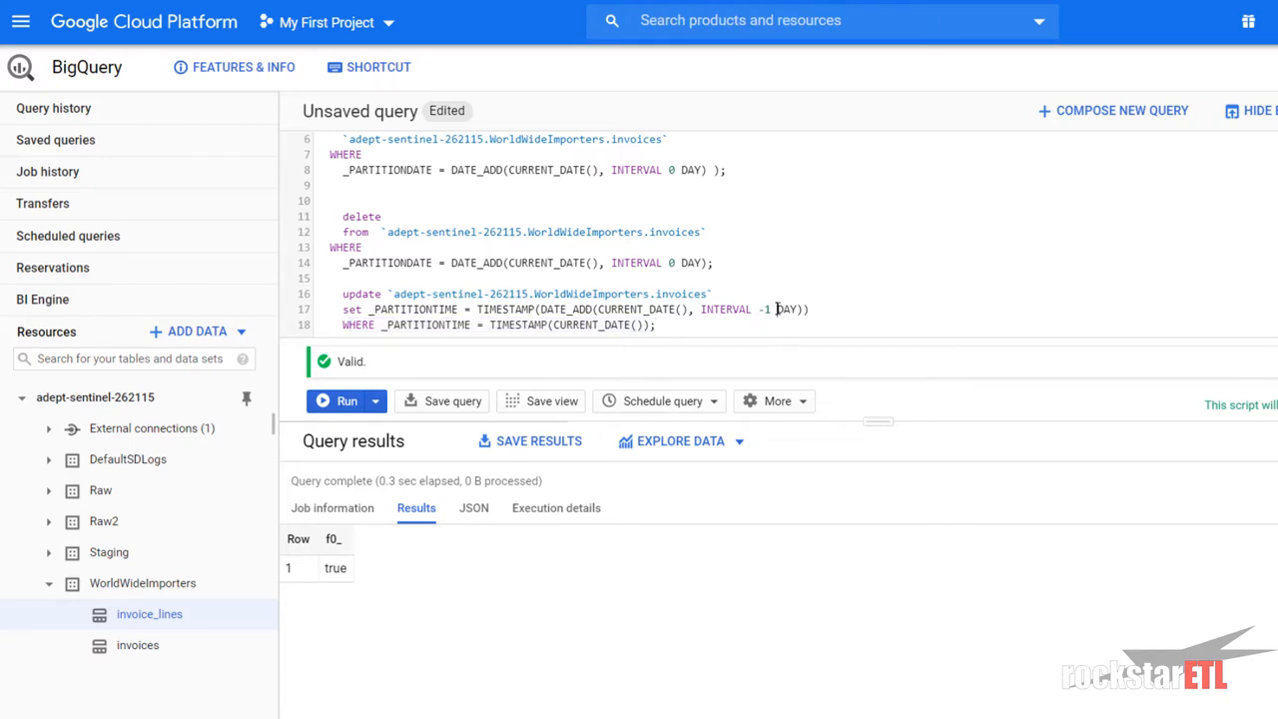
{"action": "left_click_drag", "start_coordinate": [667, 325], "coordinate": [317, 297]}
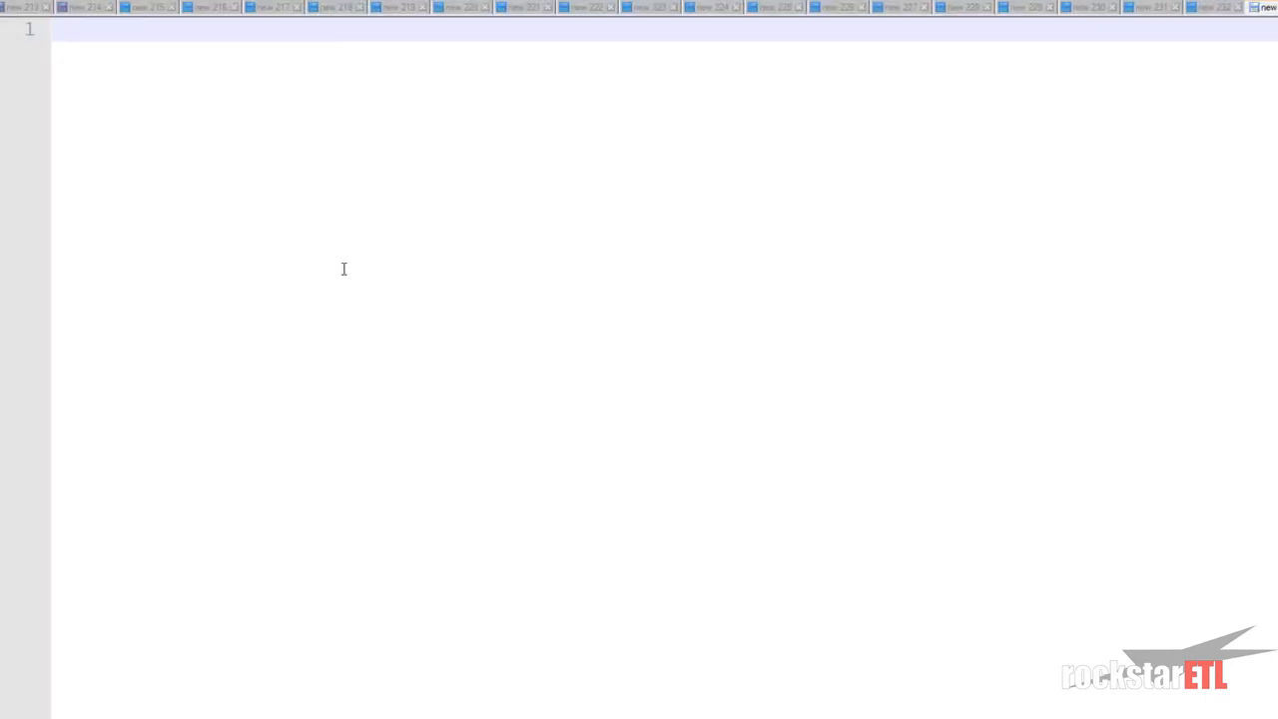
- Paste the UPDATE statement into a new file and save it as clear_todays_partition.sql
{"action": "key", "text": "ctrl+v"}
{"action": "key", "text": "ctrl+s"}
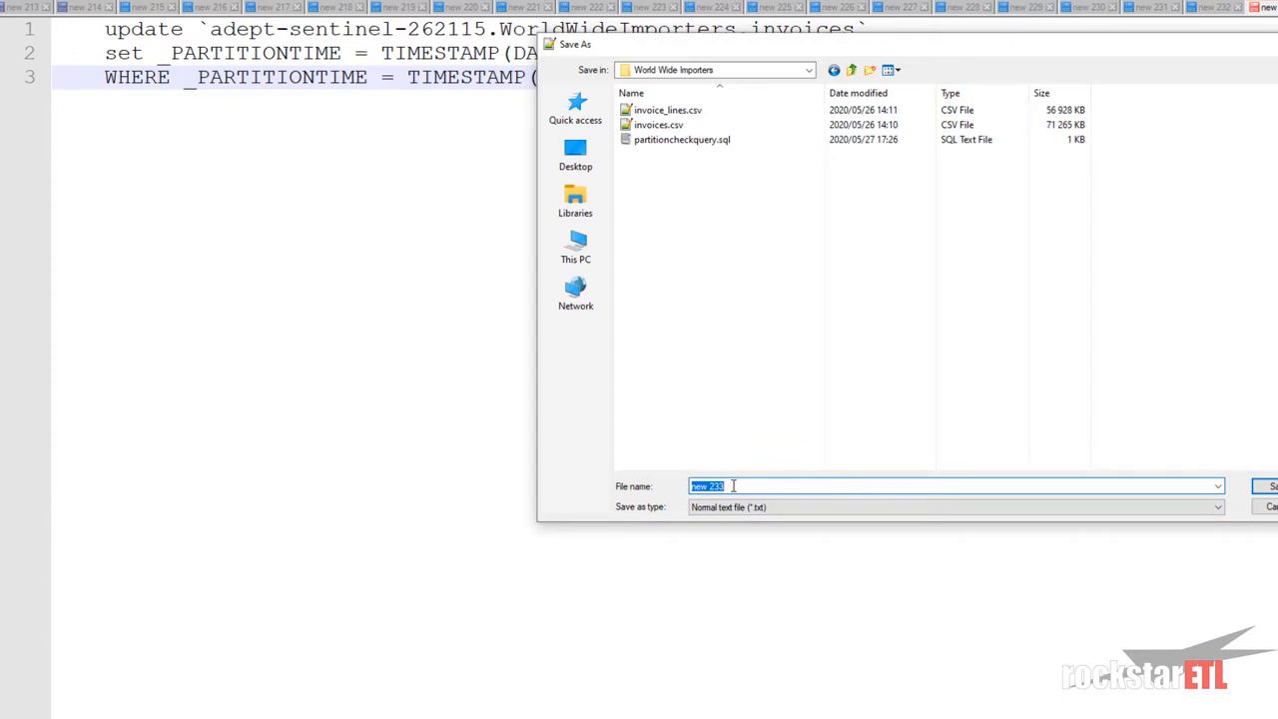
{"action": "type", "text": "clear_todays_partition.sql"}
{"action": "left_click", "coordinate": [1264, 486]}
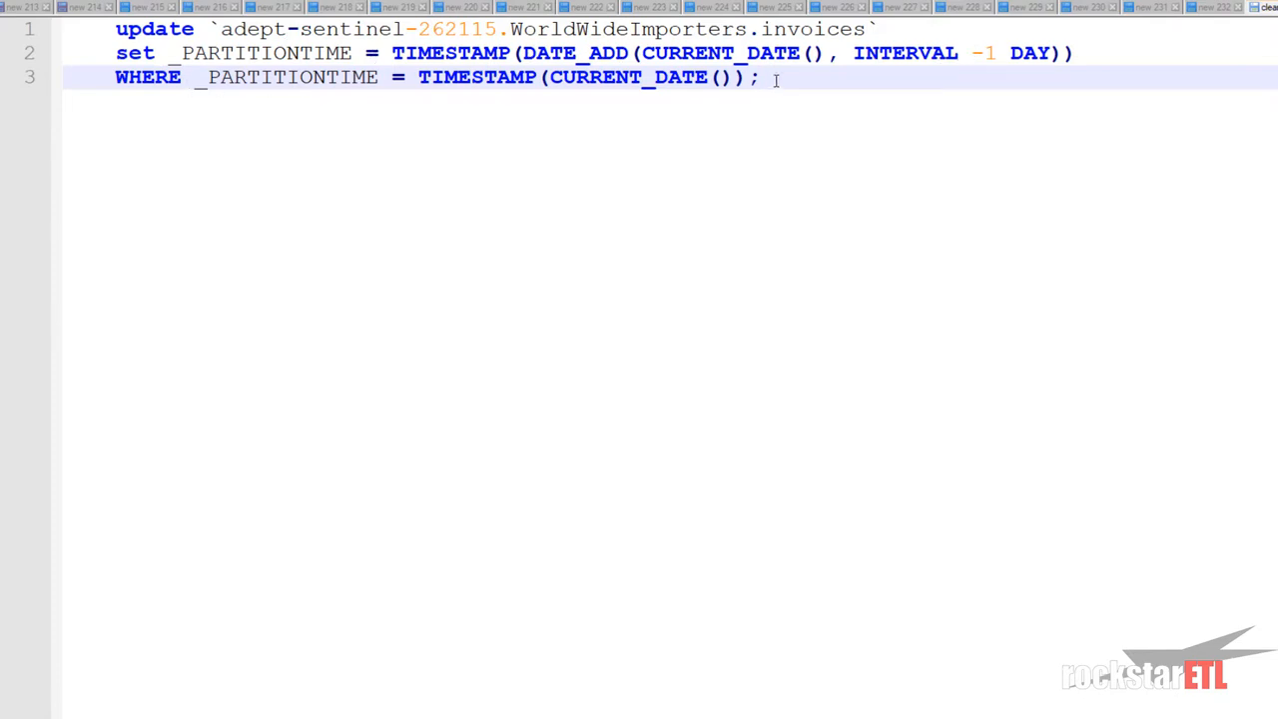
- Select all three SQL lines in the saved file
{"action": "left_click_drag", "start_coordinate": [761, 80], "coordinate": [117, 86]}
{"action": "left_click_drag", "start_coordinate": [109, 30], "coordinate": [800, 82]}
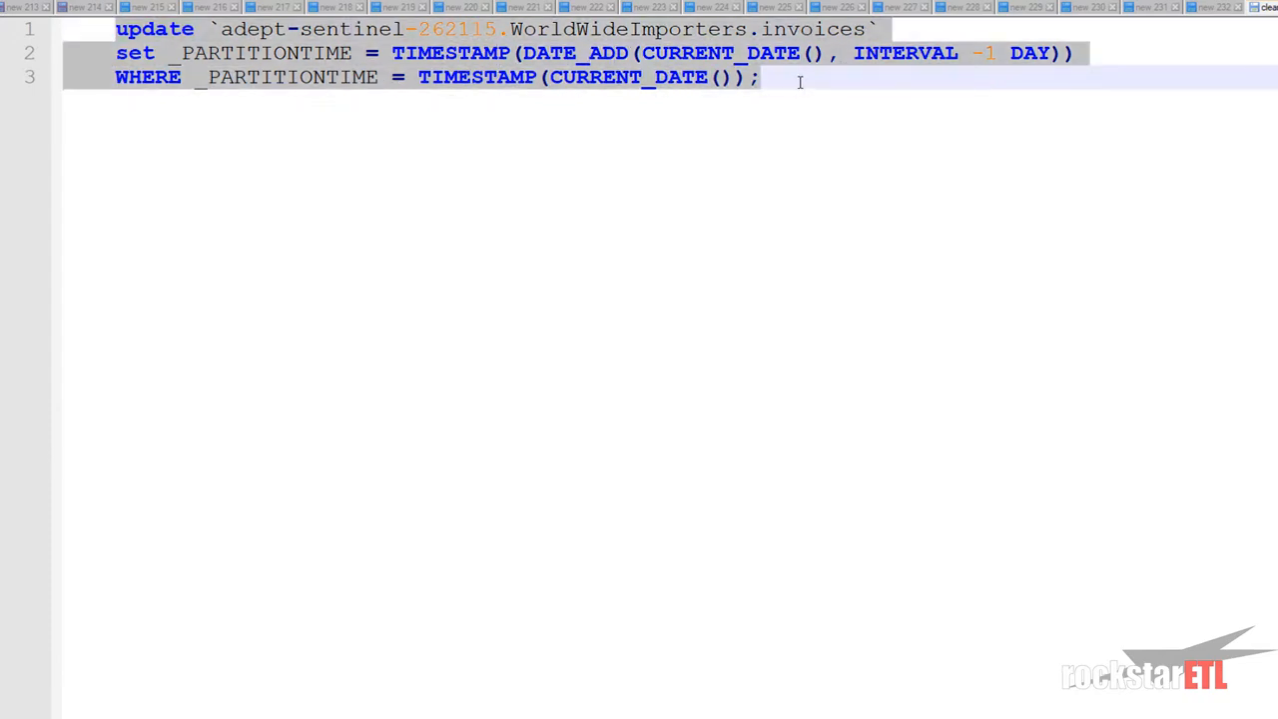
{"action": "left_click", "coordinate": [1241, 37]}
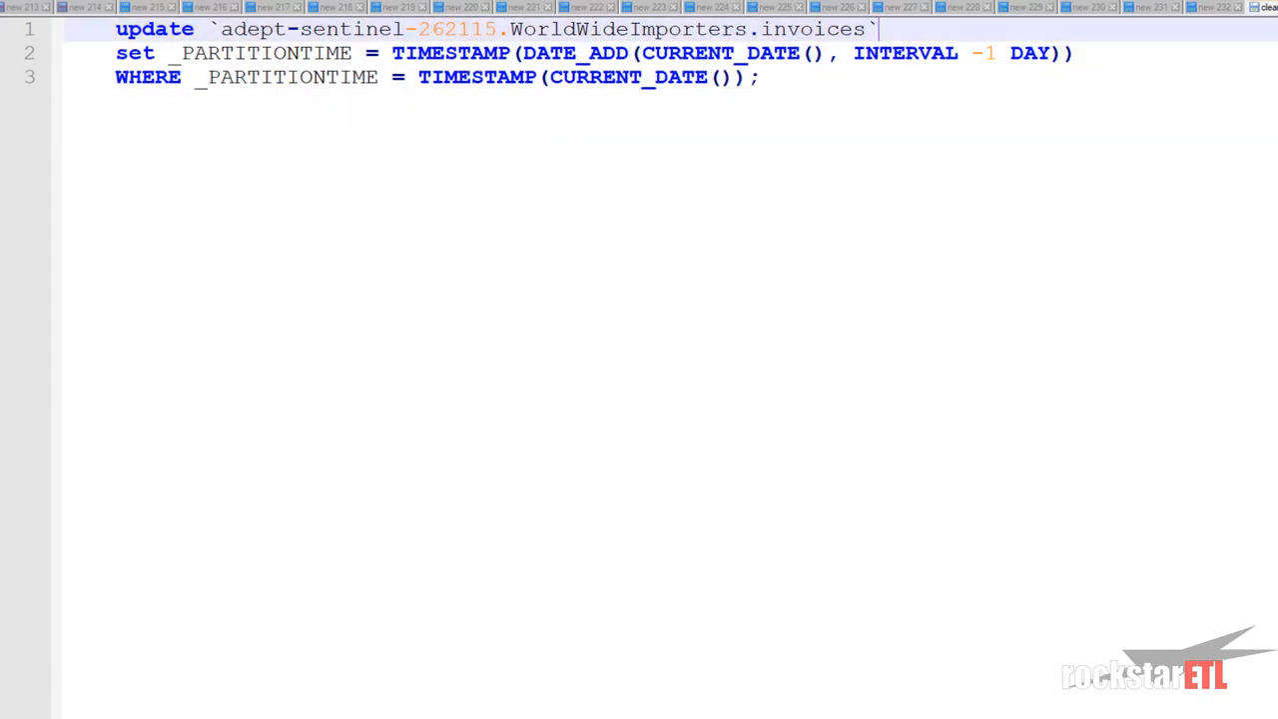
{"action": "left_click_drag", "start_coordinate": [750, 76], "coordinate": [180, 30]}
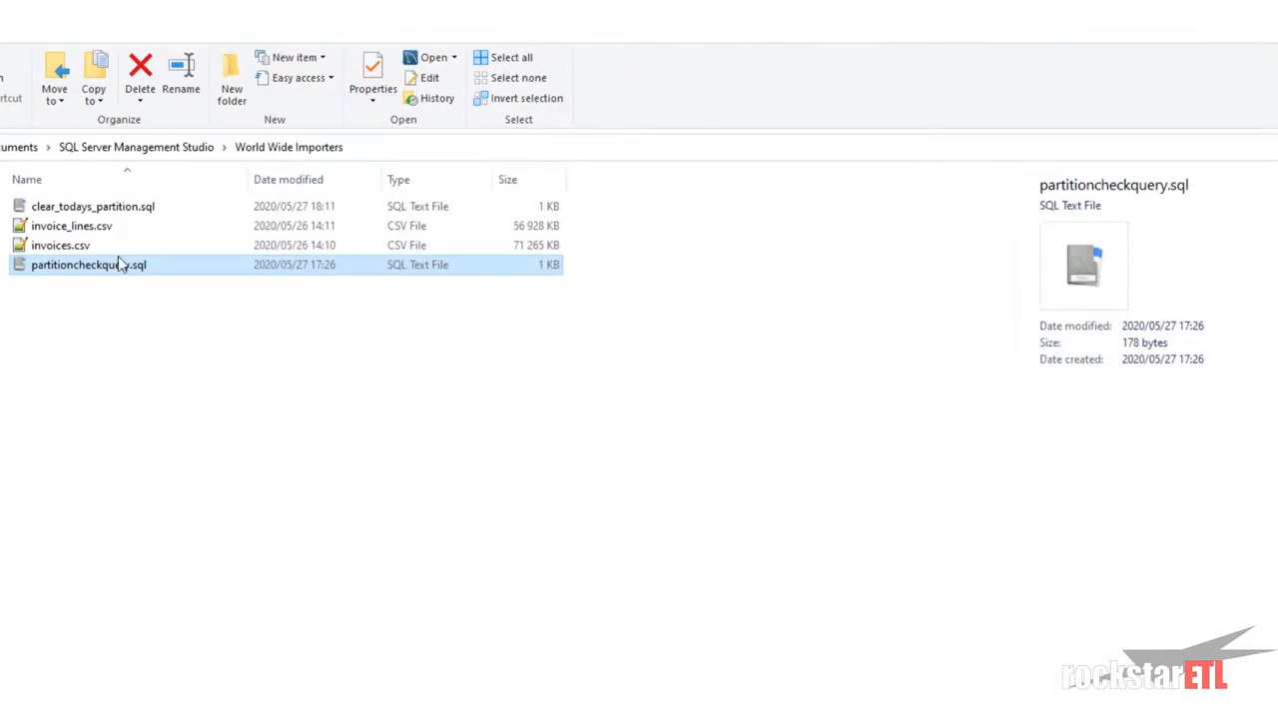
- Upload clear_todays_partition.sql into WWI_queries and select its storage path on the object details page
{"action": "left_click", "coordinate": [298, 181]}
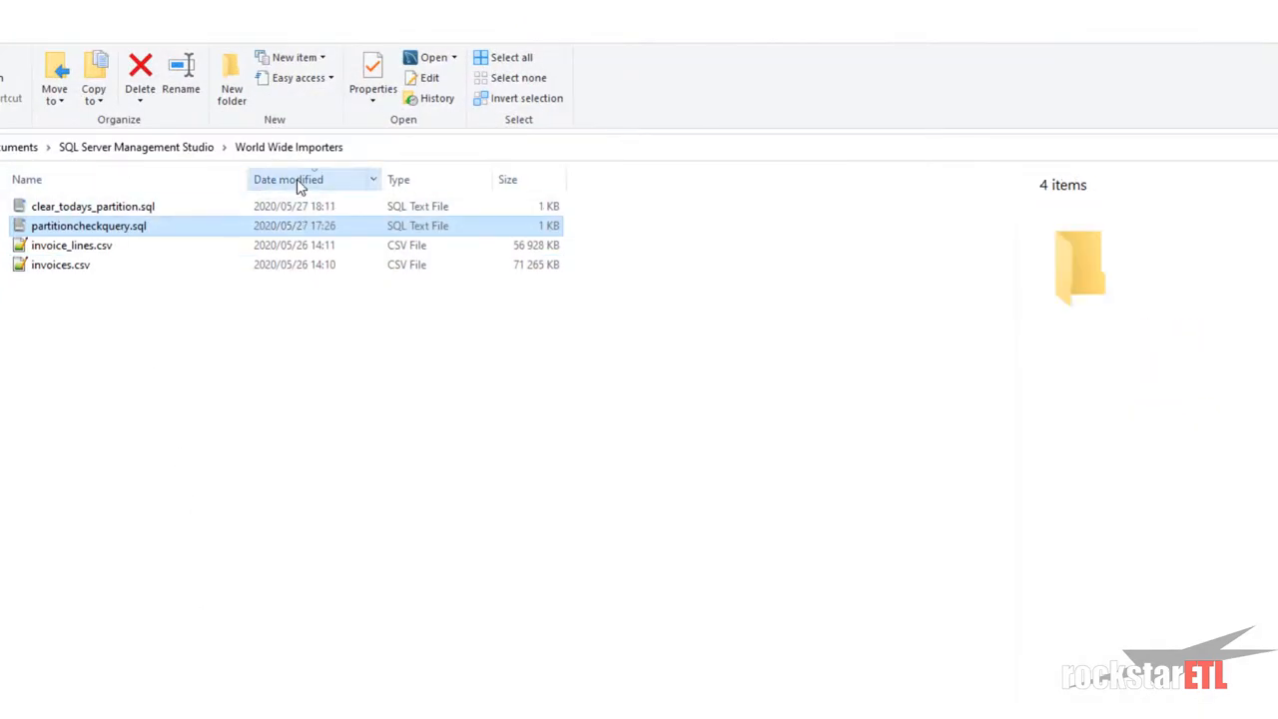
{"action": "left_click", "coordinate": [138, 210]}
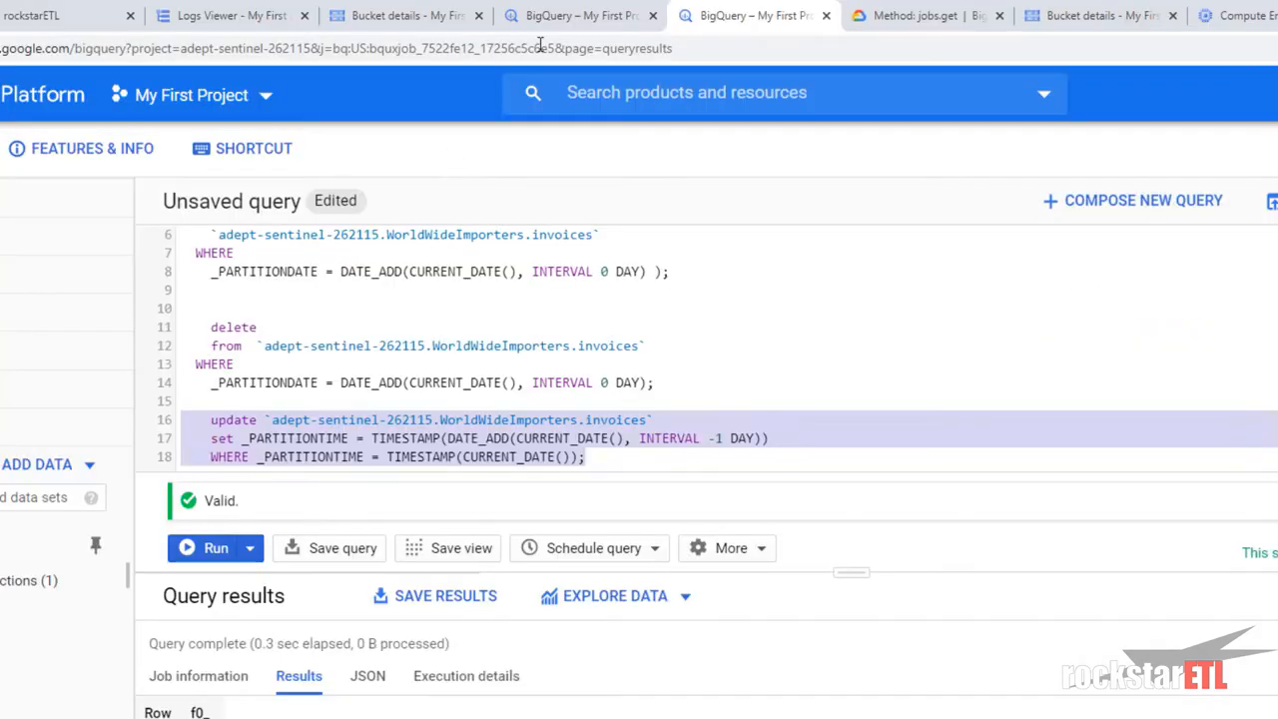
{"action": "left_click", "coordinate": [413, 9]}
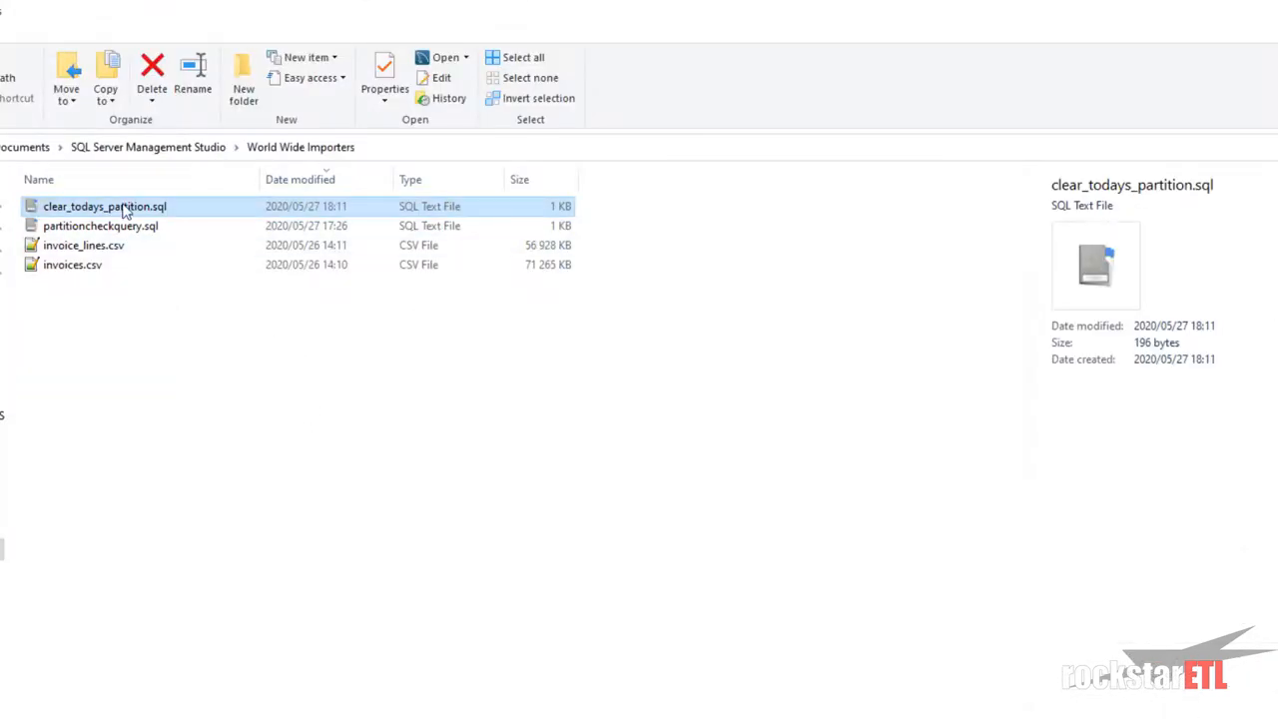
{"action": "left_click_drag", "start_coordinate": [129, 209], "coordinate": [449, 718]}
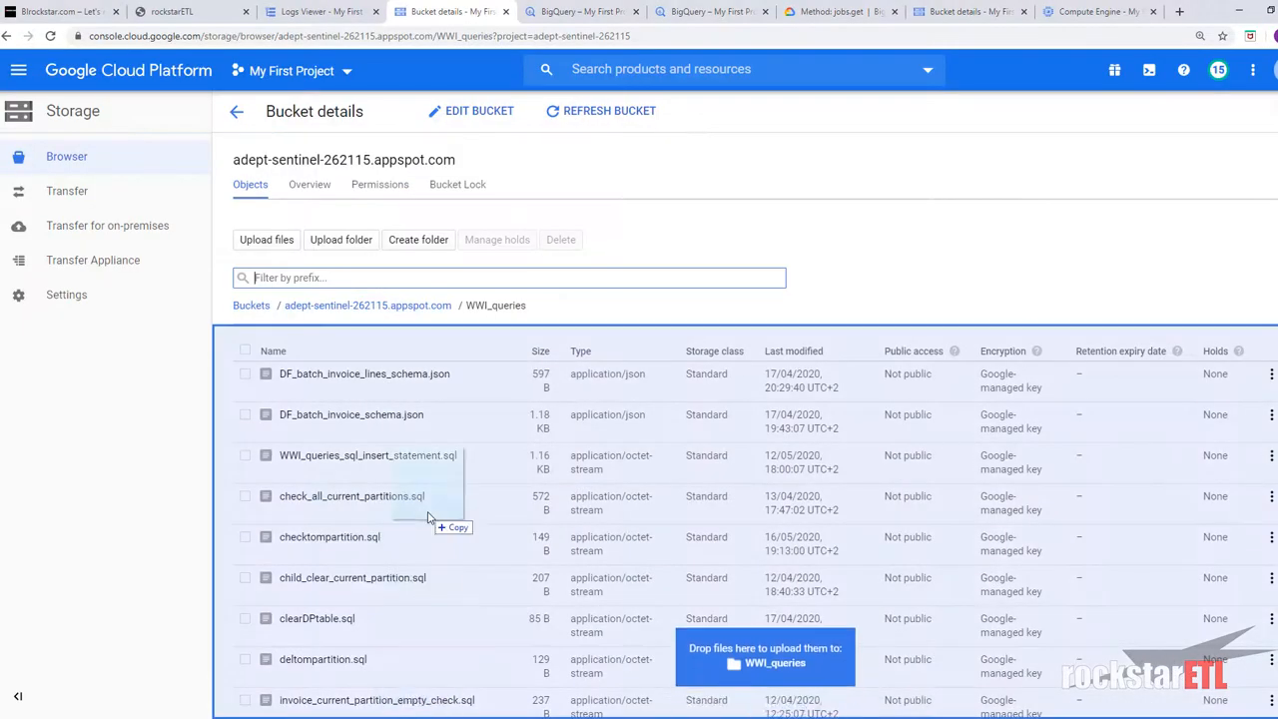
{"action": "left_click_drag", "start_coordinate": [429, 515], "coordinate": [430, 516]}
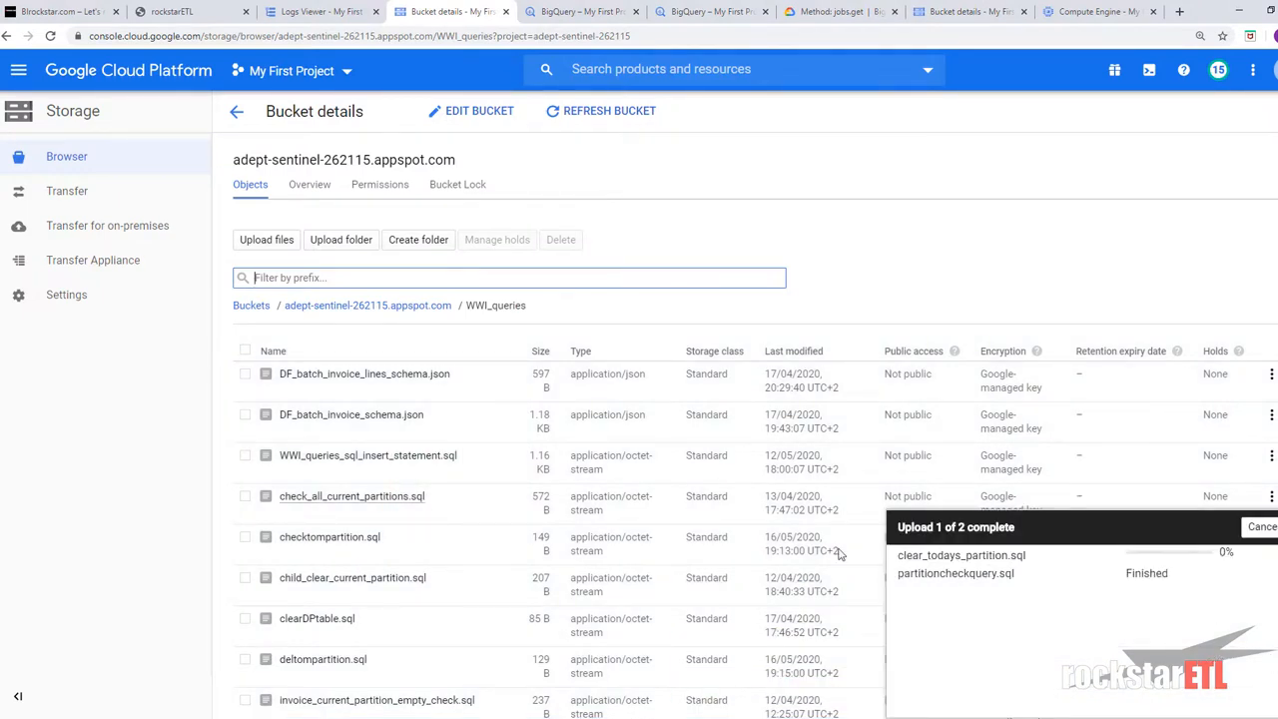
{"action": "key", "text": "ctrl"}
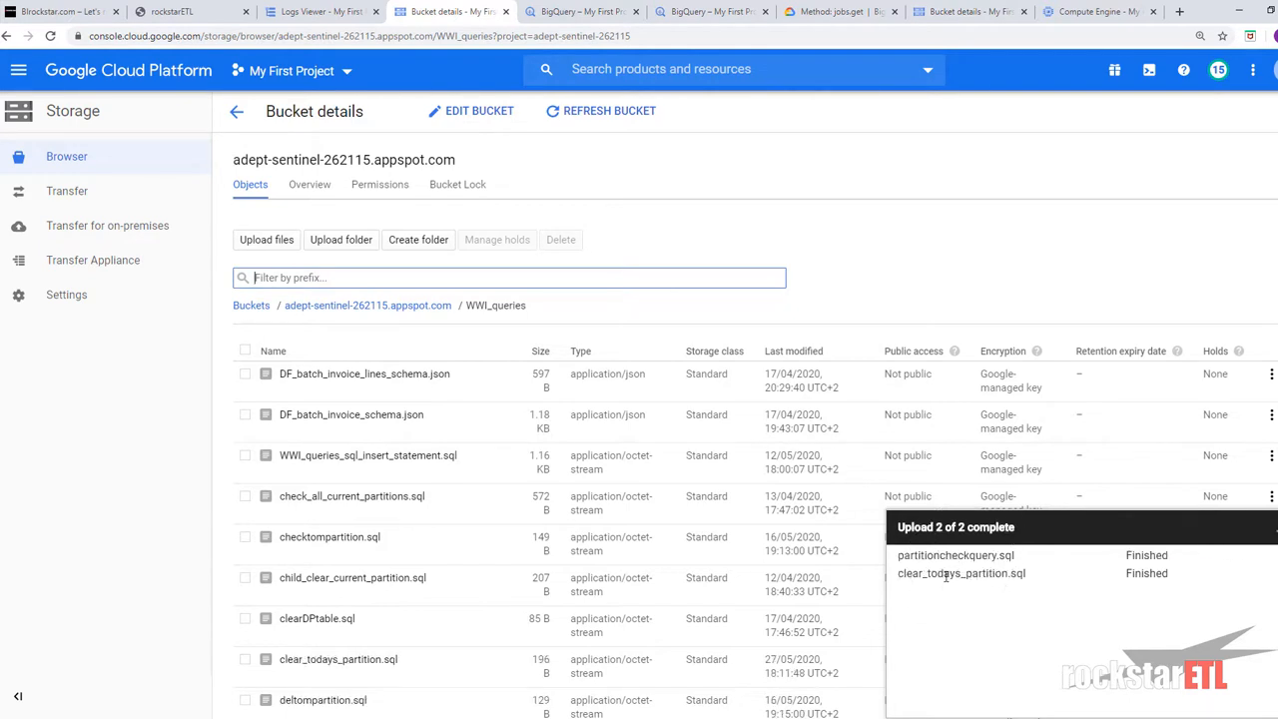
{"action": "left_click", "coordinate": [352, 661]}
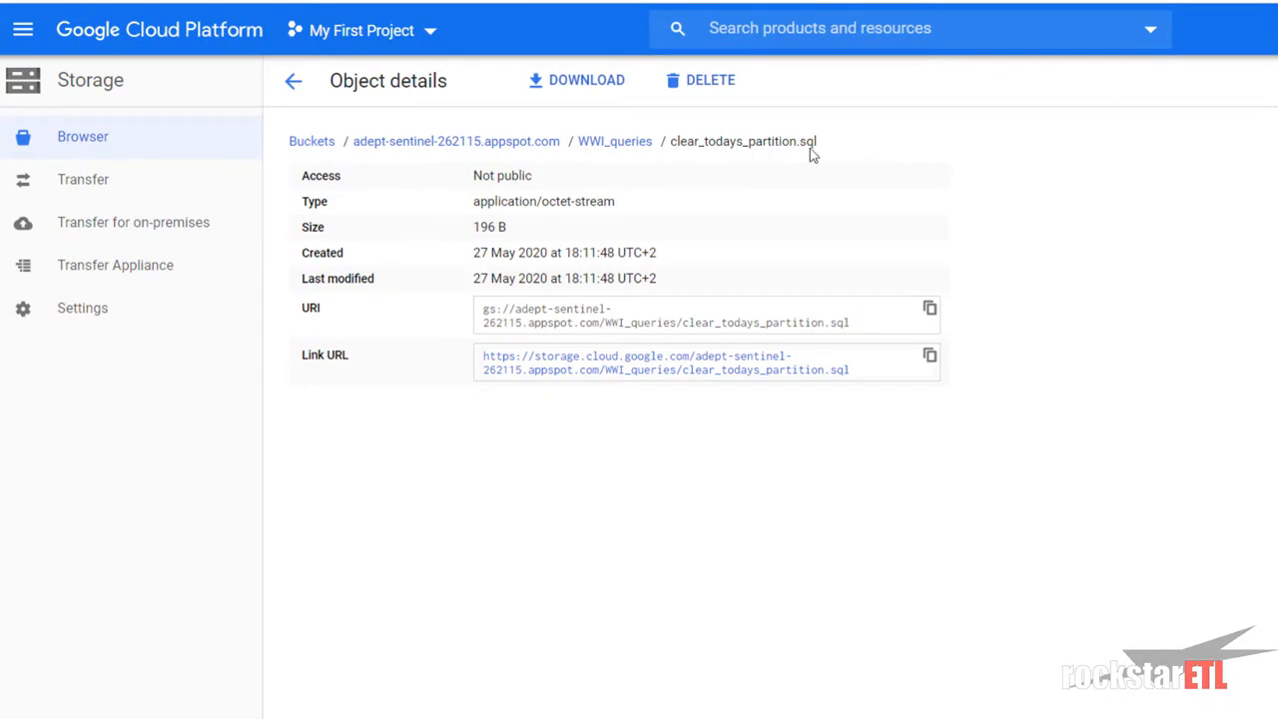
{"action": "triple_click", "coordinate": [357, 141]}
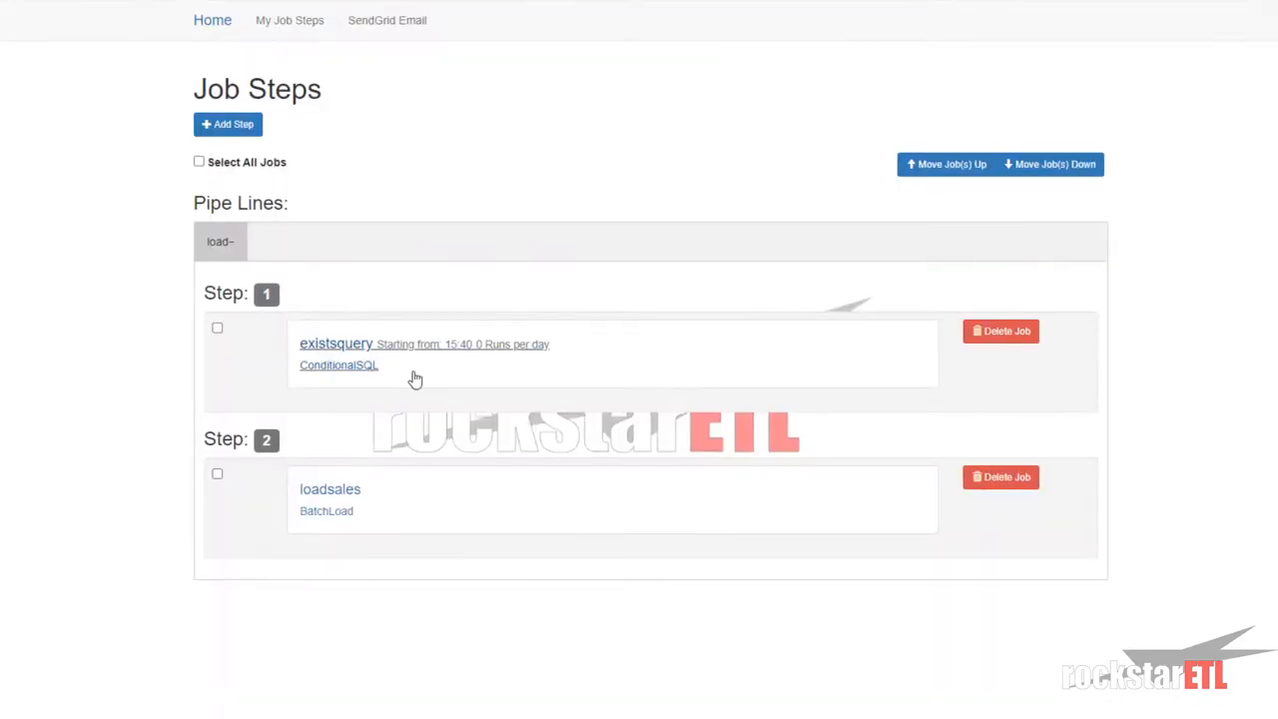
- Add a new SQL job step running at 16:20 with 0 runs per day
{"action": "left_click", "coordinate": [218, 126]}
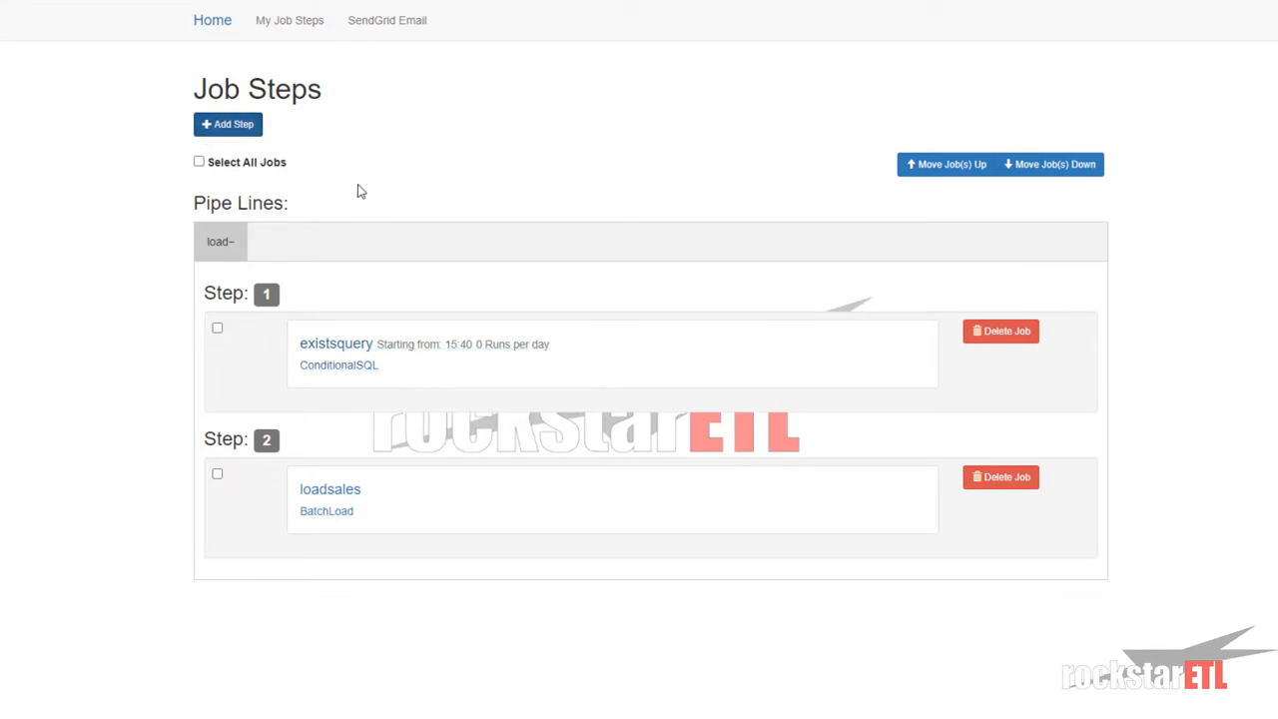
{"action": "left_click", "coordinate": [339, 137]}
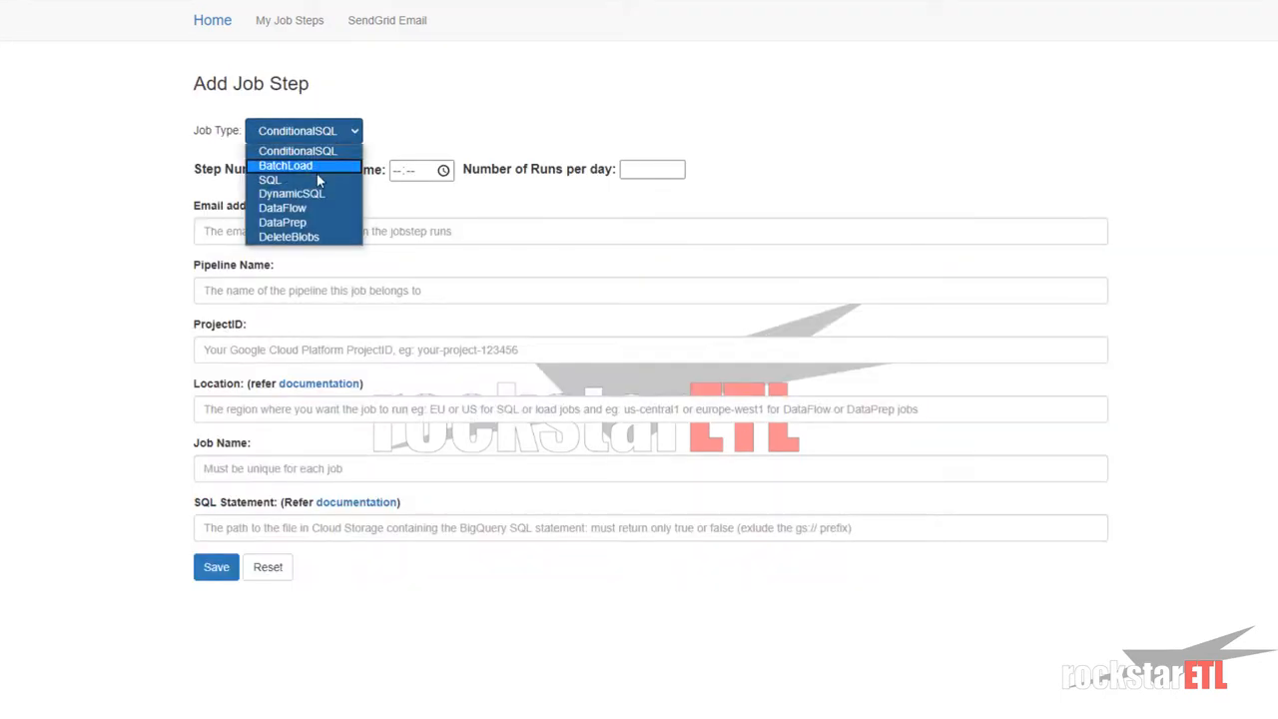
{"action": "left_click", "coordinate": [319, 180]}
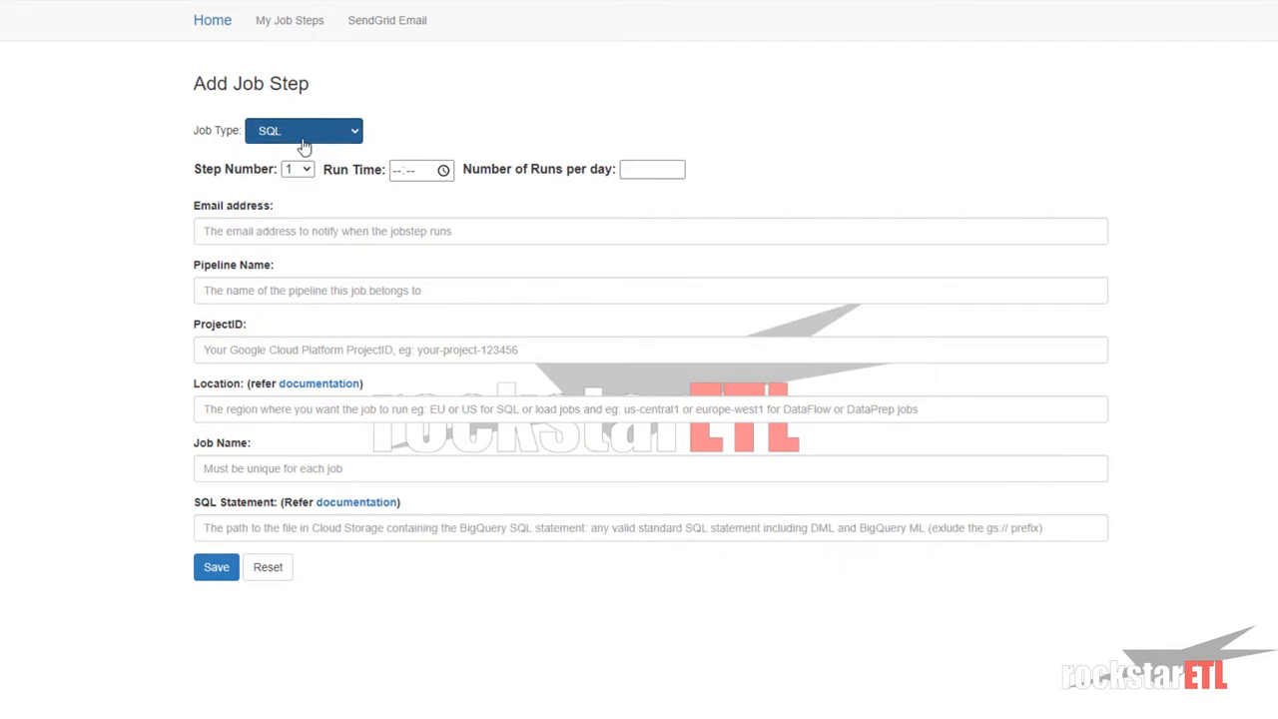
{"action": "left_click", "coordinate": [397, 171]}
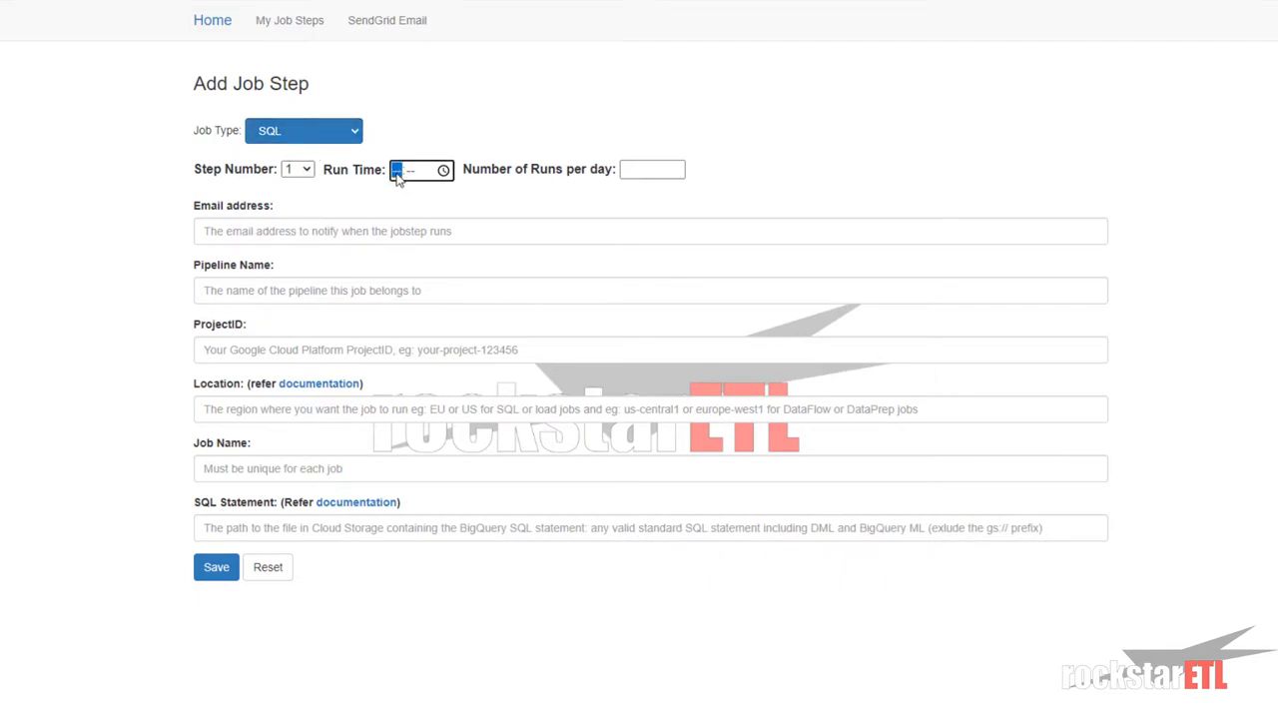
{"action": "type", "text": "1602"}
{"action": "type", "text": "02"}
{"action": "left_click", "coordinate": [648, 169]}
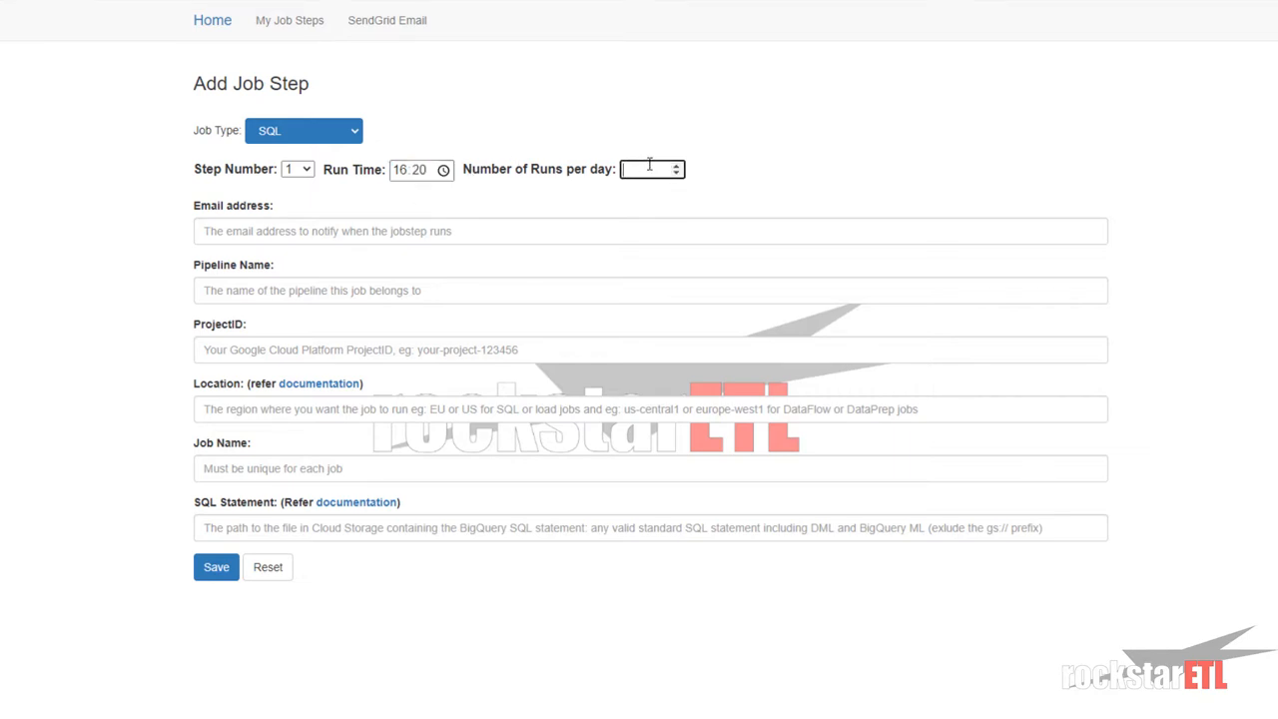
{"action": "type", "text": "0"}
- Fill in the notification e-mail address from the saved autofill suggestions
{"action": "left_click", "coordinate": [271, 232]}
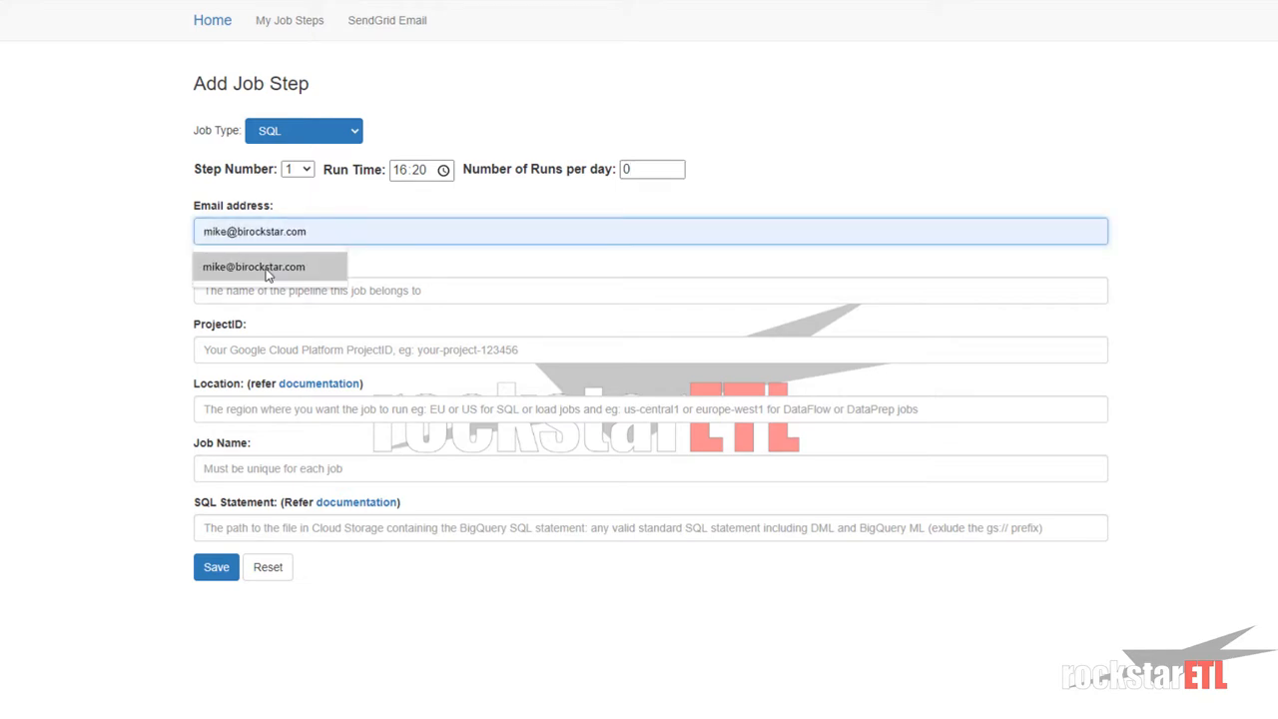
{"action": "left_click", "coordinate": [267, 270]}
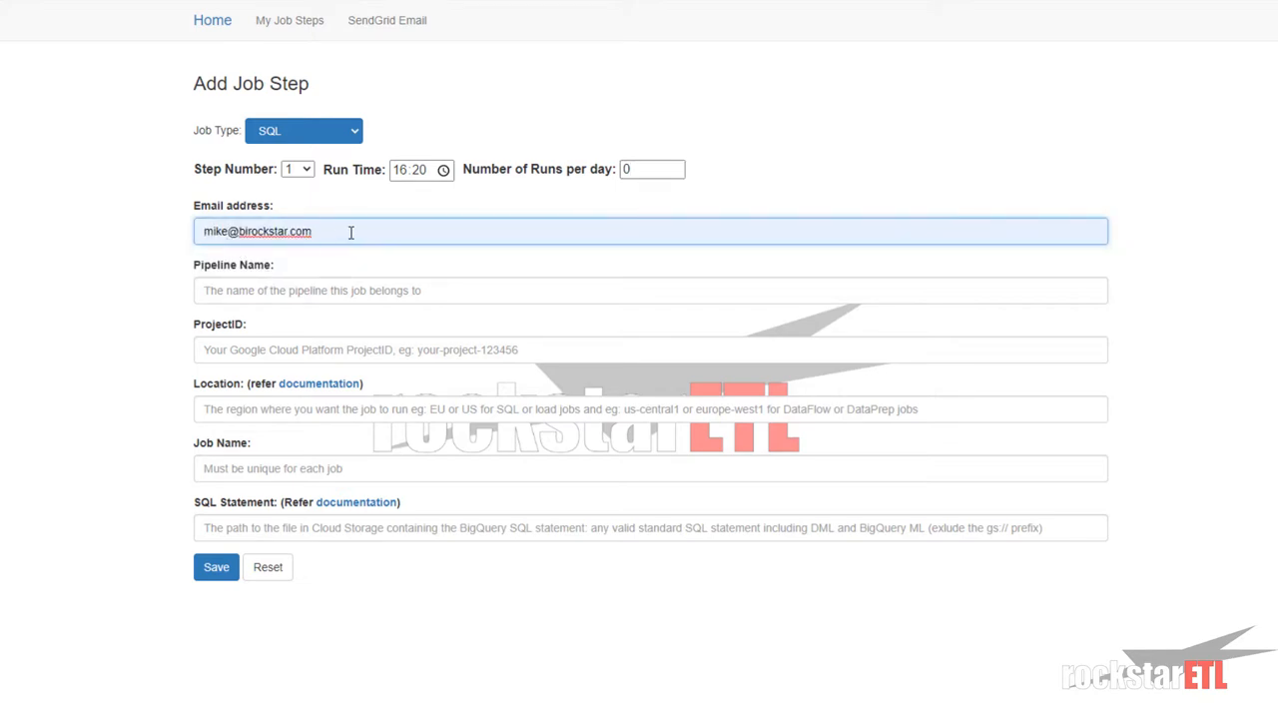
{"action": "left_click_drag", "start_coordinate": [350, 232], "coordinate": [195, 233]}
{"action": "key", "text": "BackSpace"}
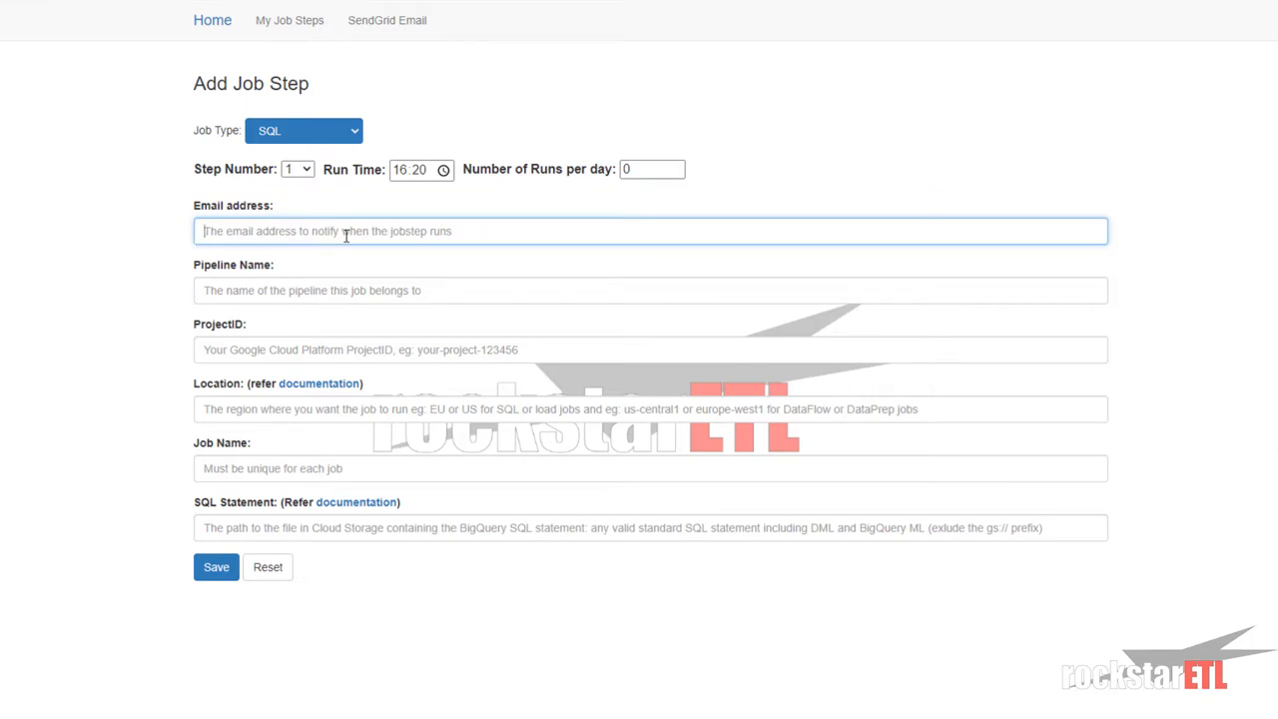
{"action": "left_click", "coordinate": [252, 228]}
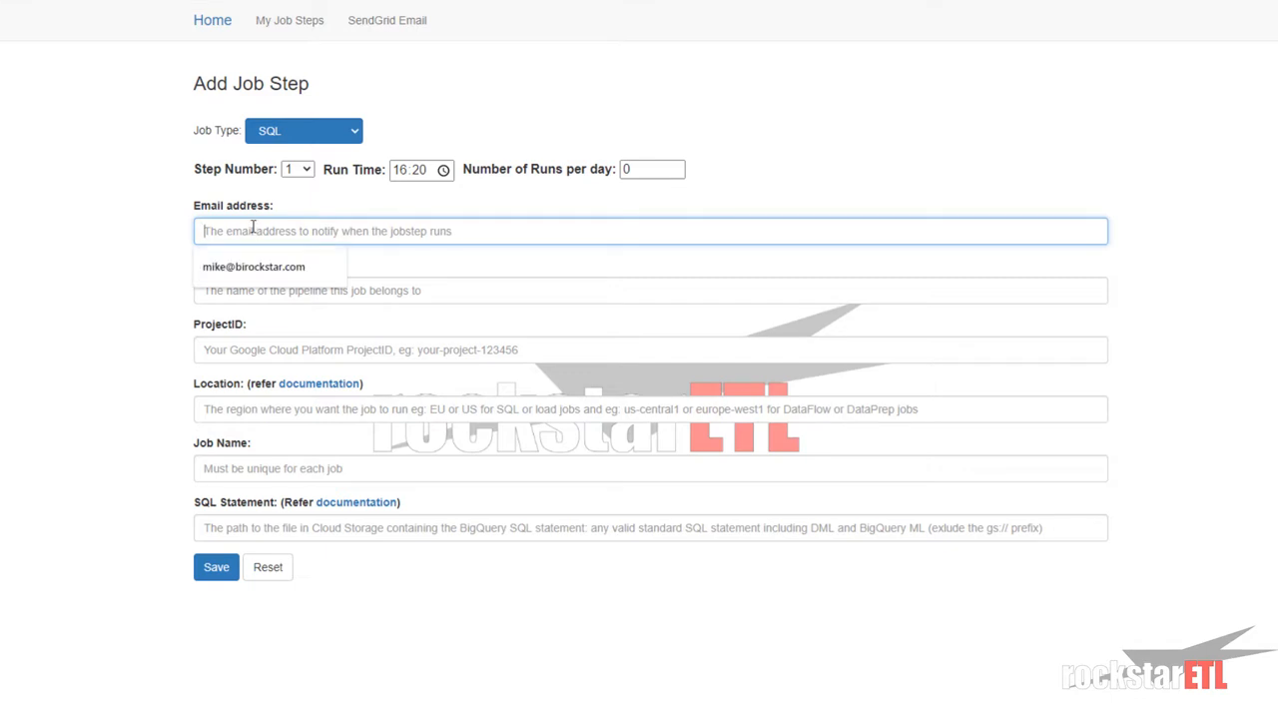
{"action": "left_click", "coordinate": [89, 241]}
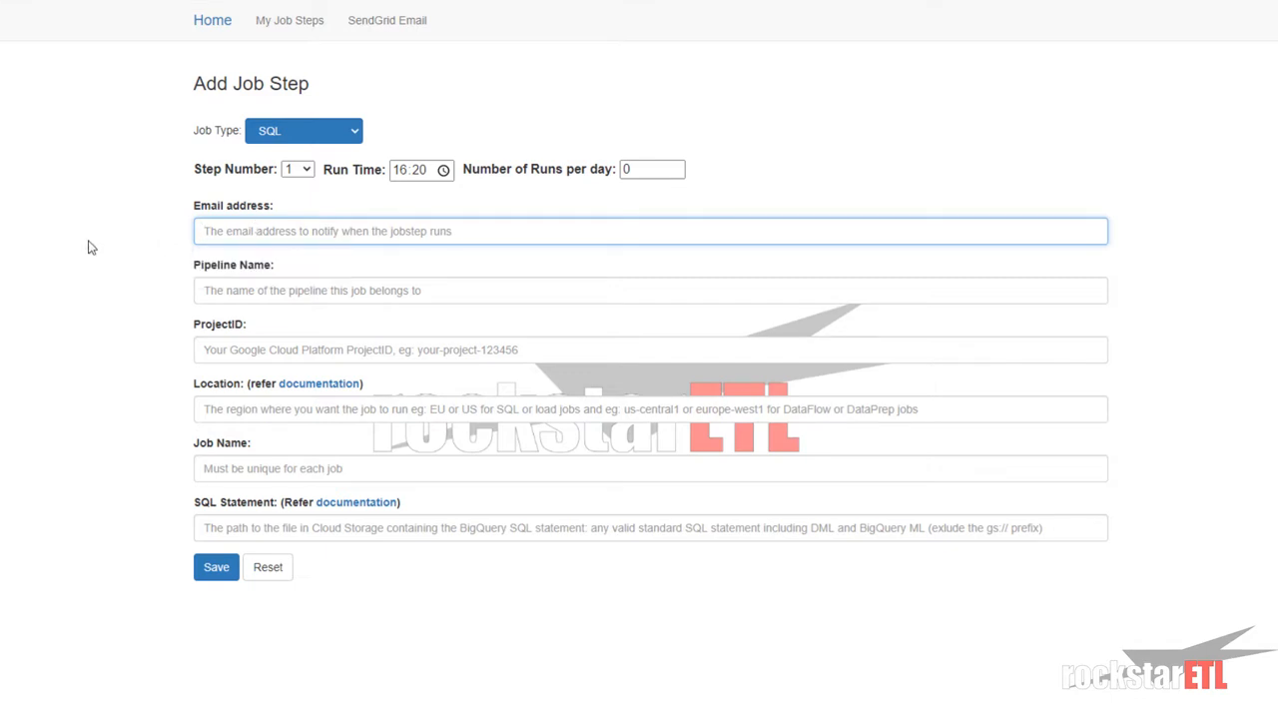
{"action": "left_click", "coordinate": [482, 235]}
{"action": "left_click", "coordinate": [308, 263]}
{"action": "left_click", "coordinate": [291, 288]}
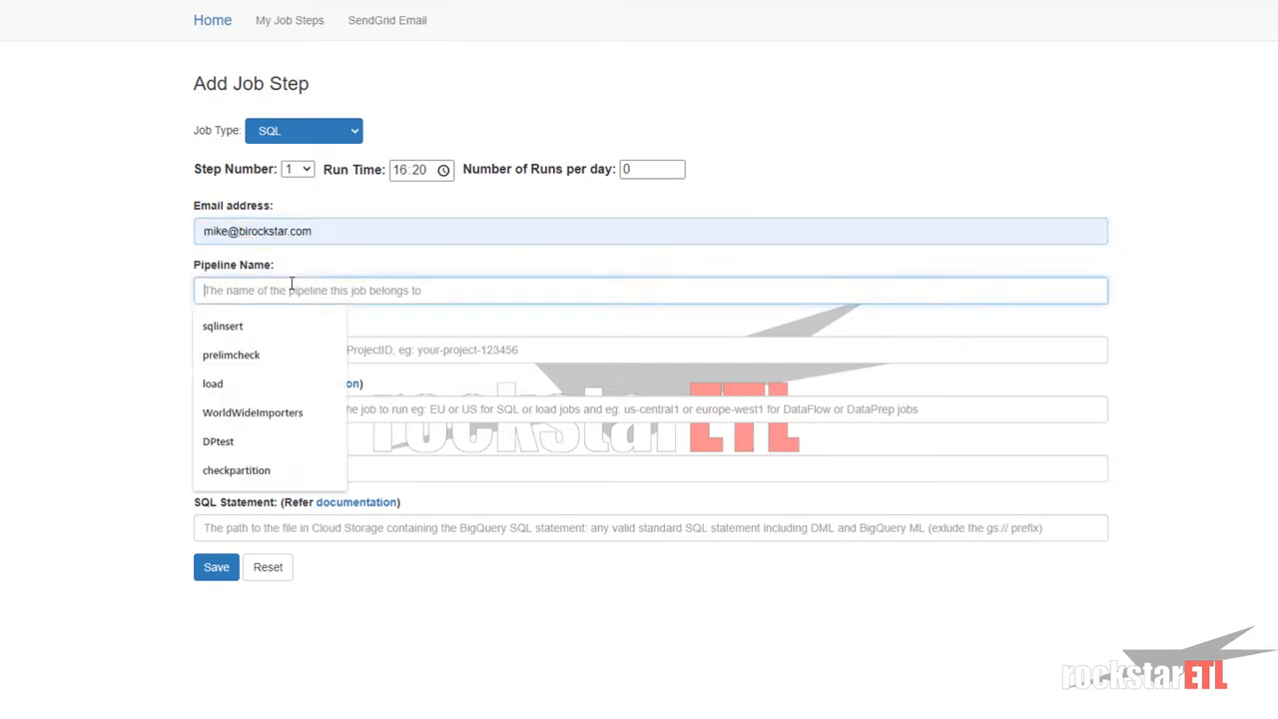
- Enter pipeline name 'cleanup', the suggested project ID, location US and job name 'movetoyesterday'
{"action": "left_click", "coordinate": [29, 313]}
{"action": "left_click", "coordinate": [222, 288]}
{"action": "type", "text": "cleanup"}
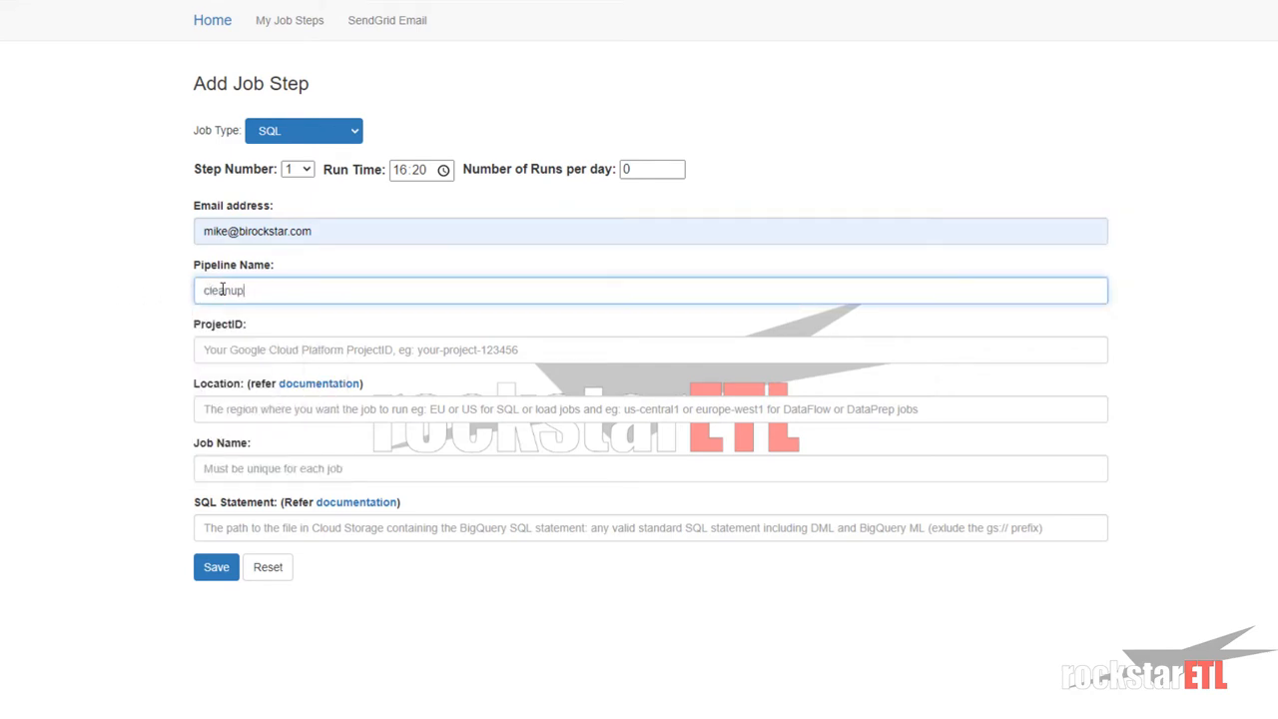
{"action": "left_click", "coordinate": [295, 354]}
{"action": "left_click", "coordinate": [267, 389]}
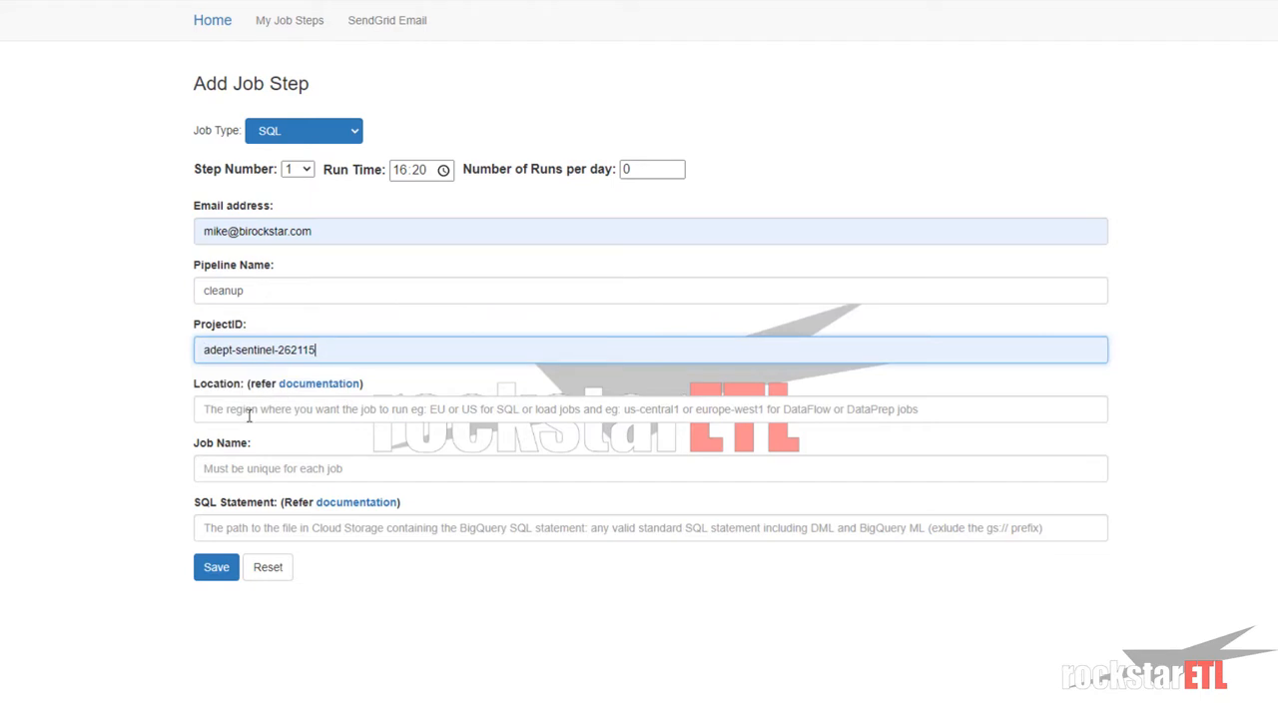
{"action": "left_click", "coordinate": [250, 414]}
{"action": "left_click", "coordinate": [241, 438]}
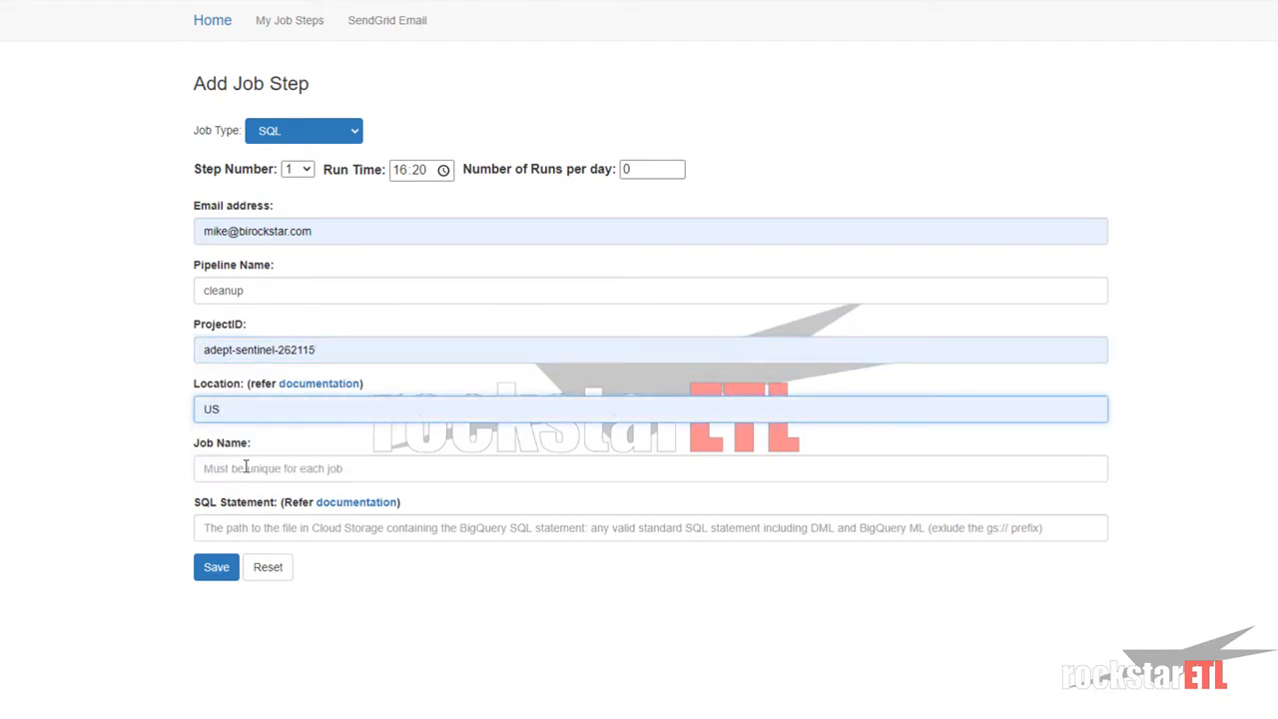
{"action": "left_click", "coordinate": [245, 466]}
{"action": "left_click", "coordinate": [17, 479]}
{"action": "left_click", "coordinate": [241, 458]}
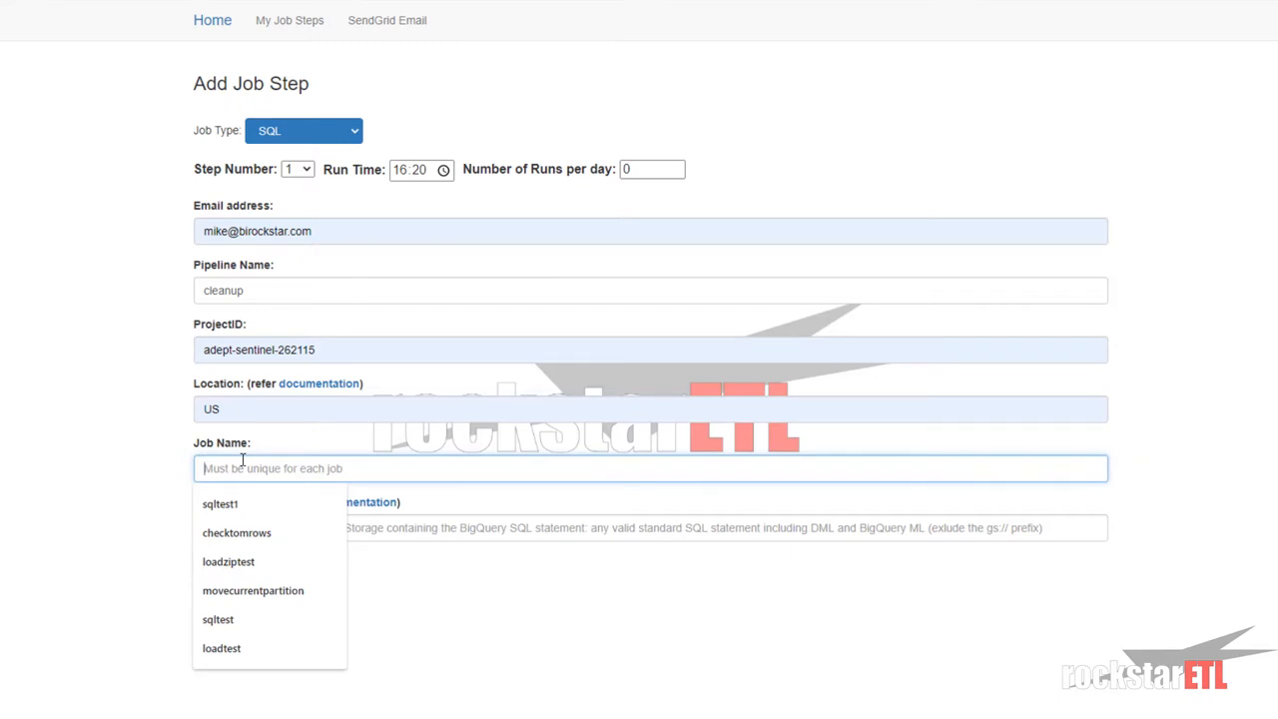
{"action": "type", "text": "moveto"}
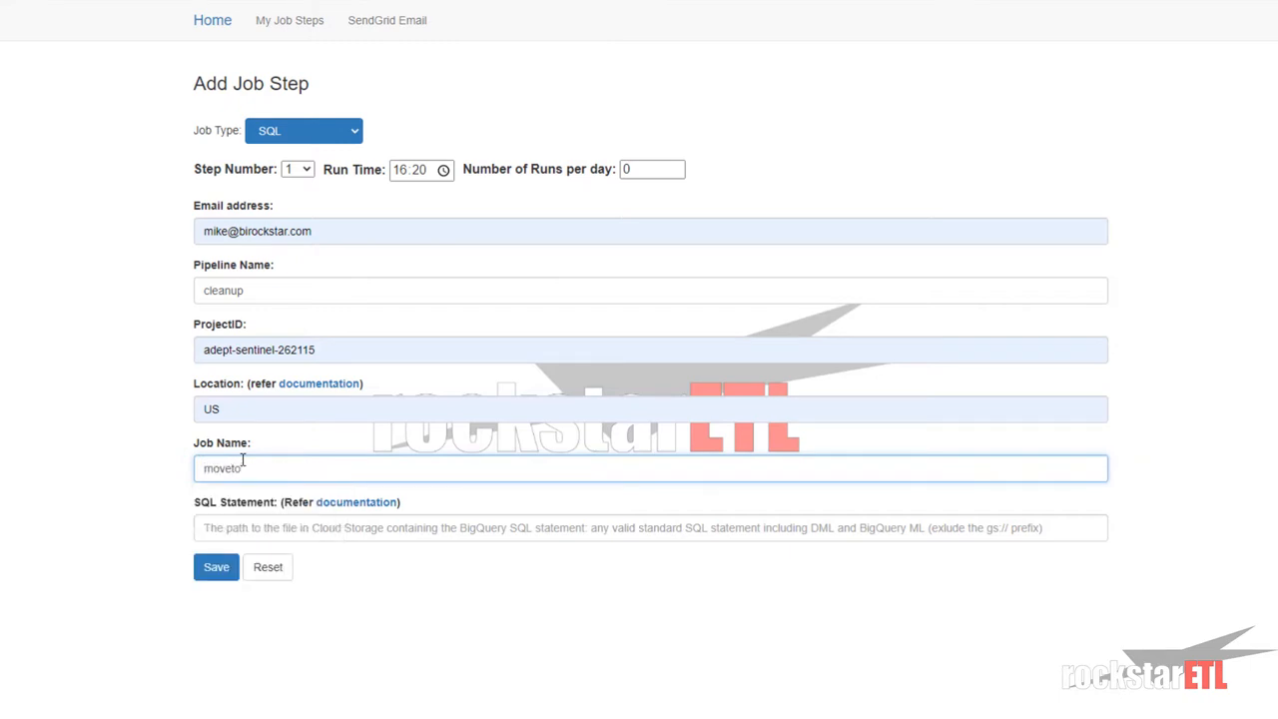
{"action": "type", "text": "yesterday"}
- Paste the clear_todays_partition.sql path as the SQL Statement and save the job step
{"action": "left_click", "coordinate": [242, 530]}
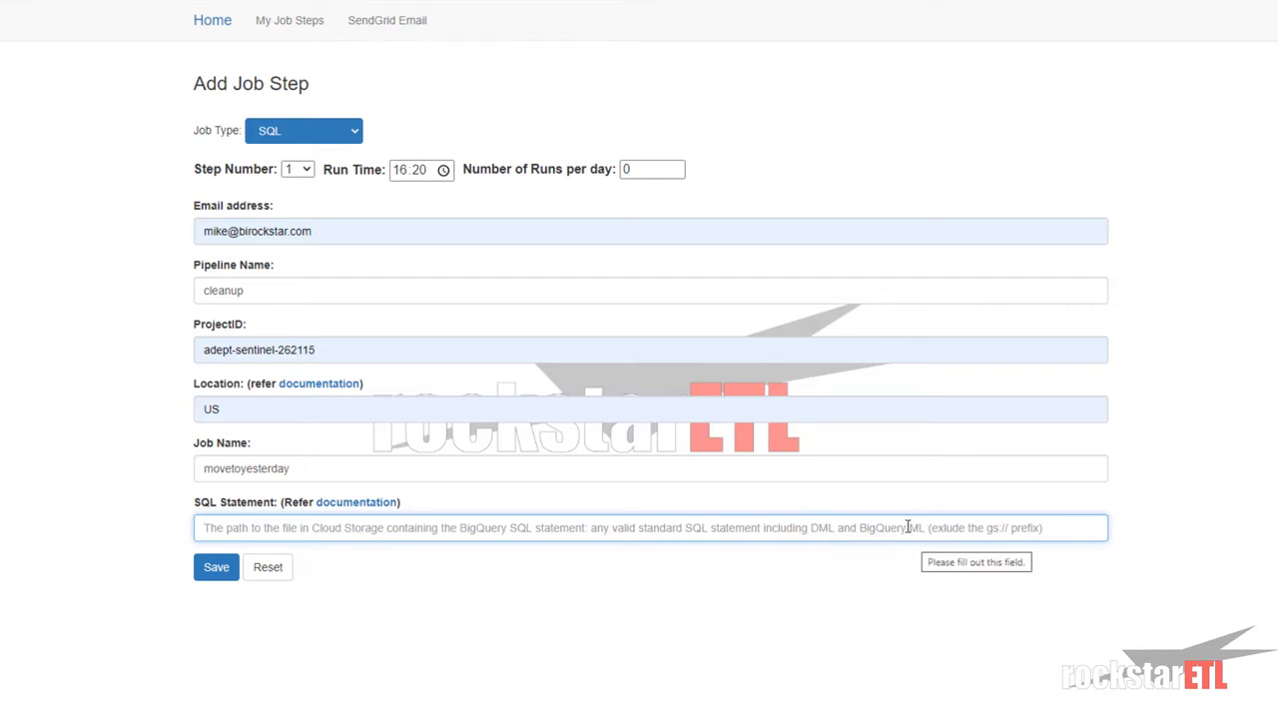
{"action": "left_click", "coordinate": [399, 531]}
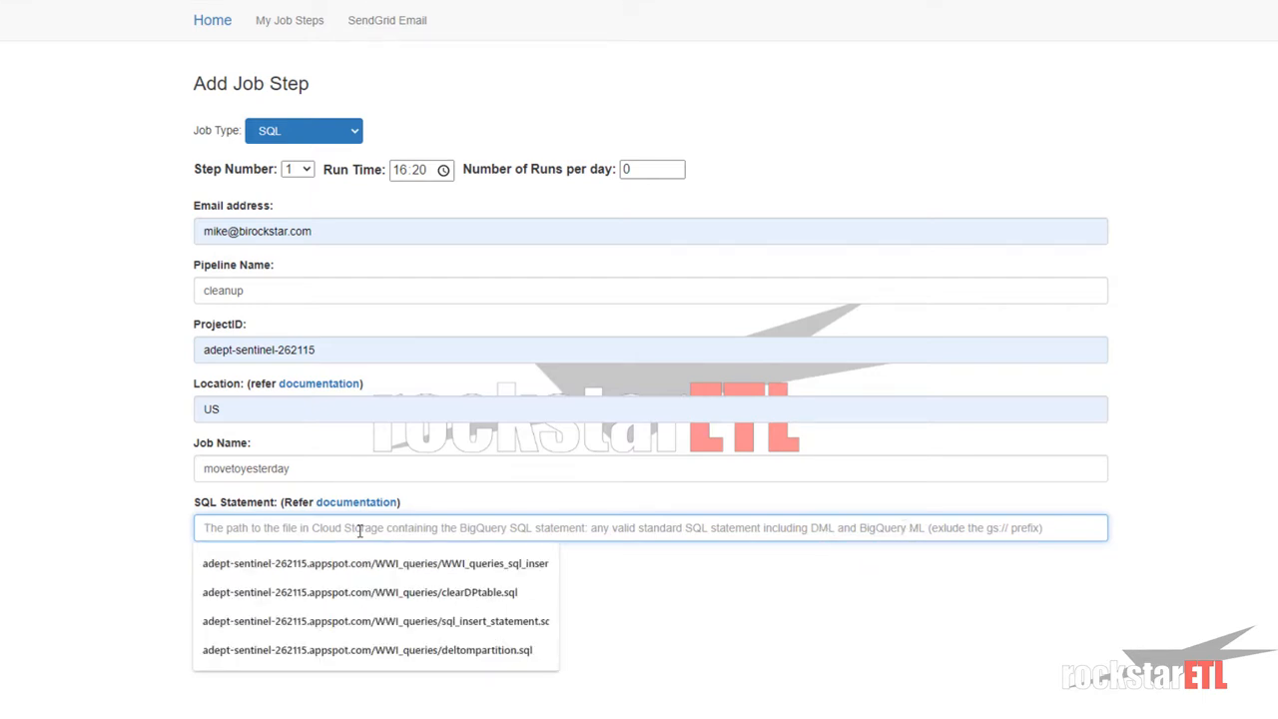
{"action": "left_click", "coordinate": [77, 525]}
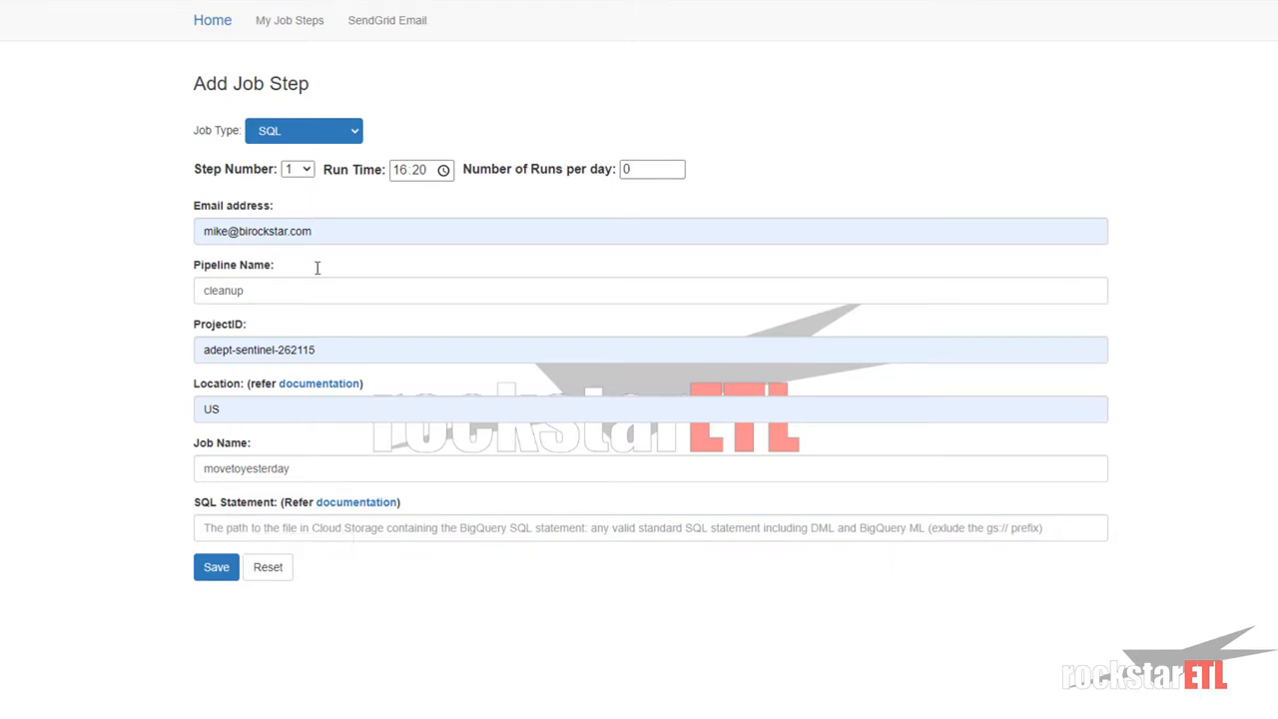
{"action": "left_click", "coordinate": [236, 523]}
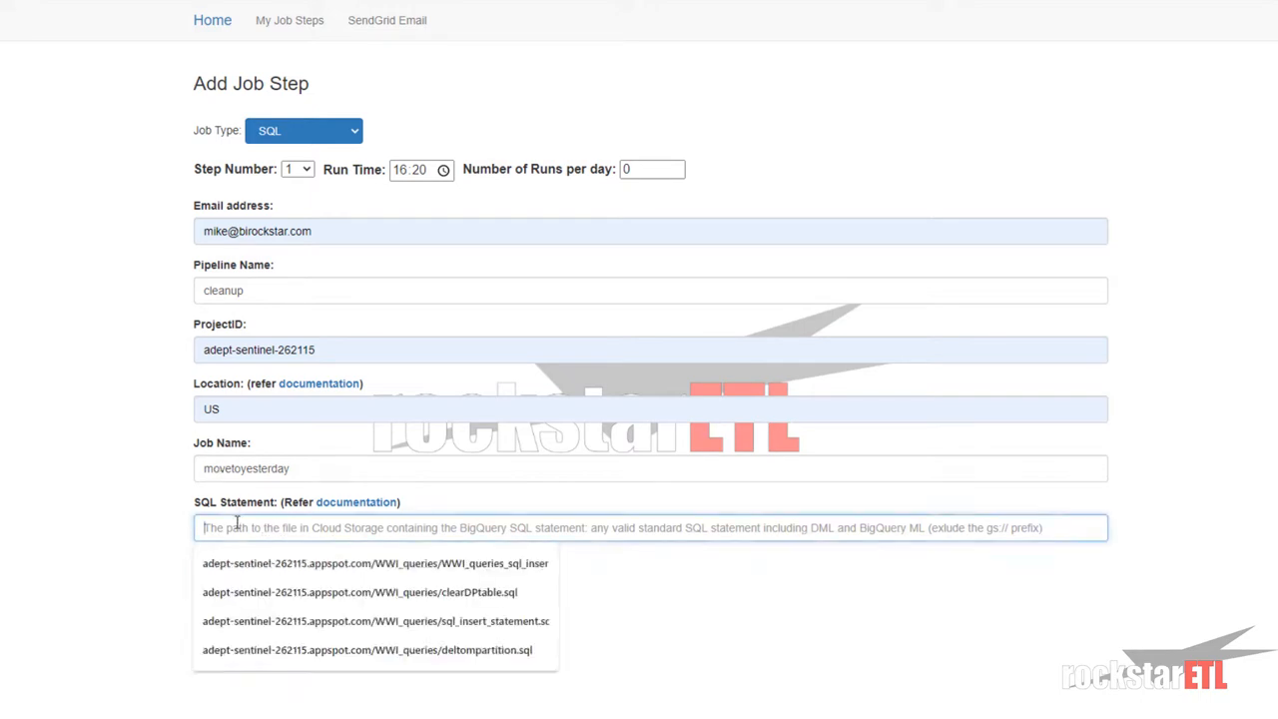
{"action": "type", "text": "adept-sentinel-262115.appspot.com/WWI_queries/clear_todays_partition.sql"}
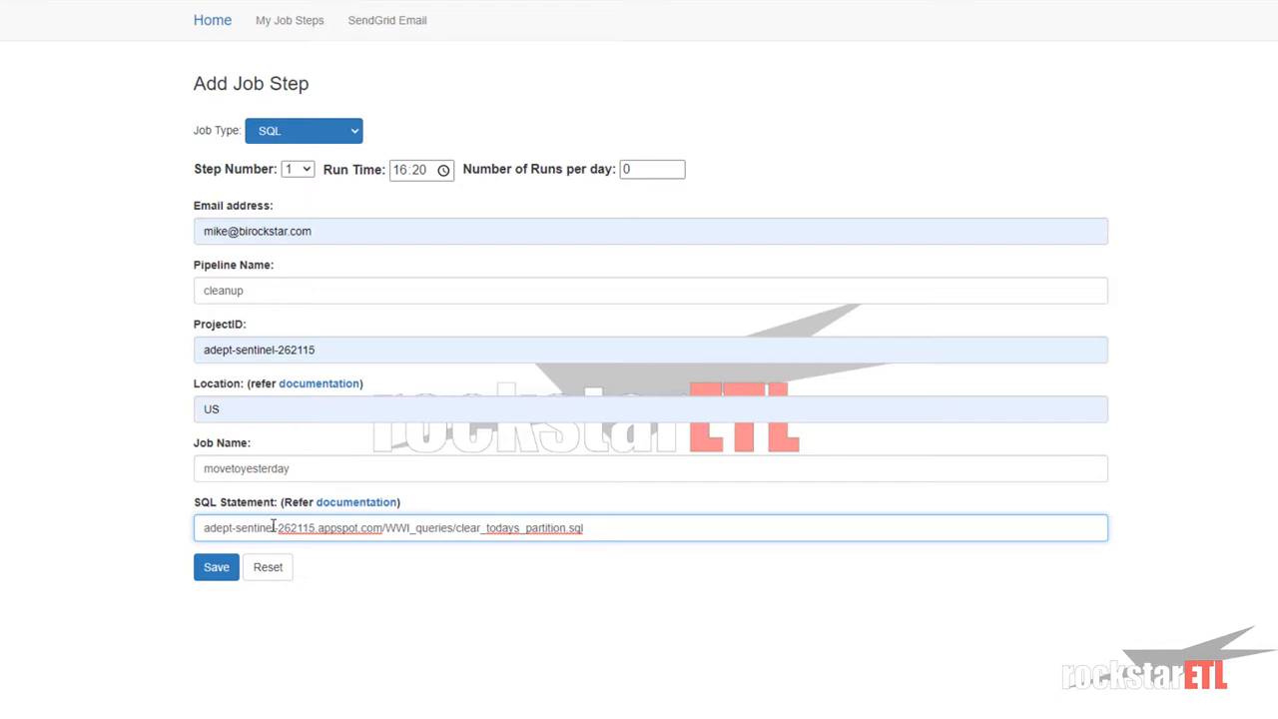
{"action": "left_click", "coordinate": [216, 568]}
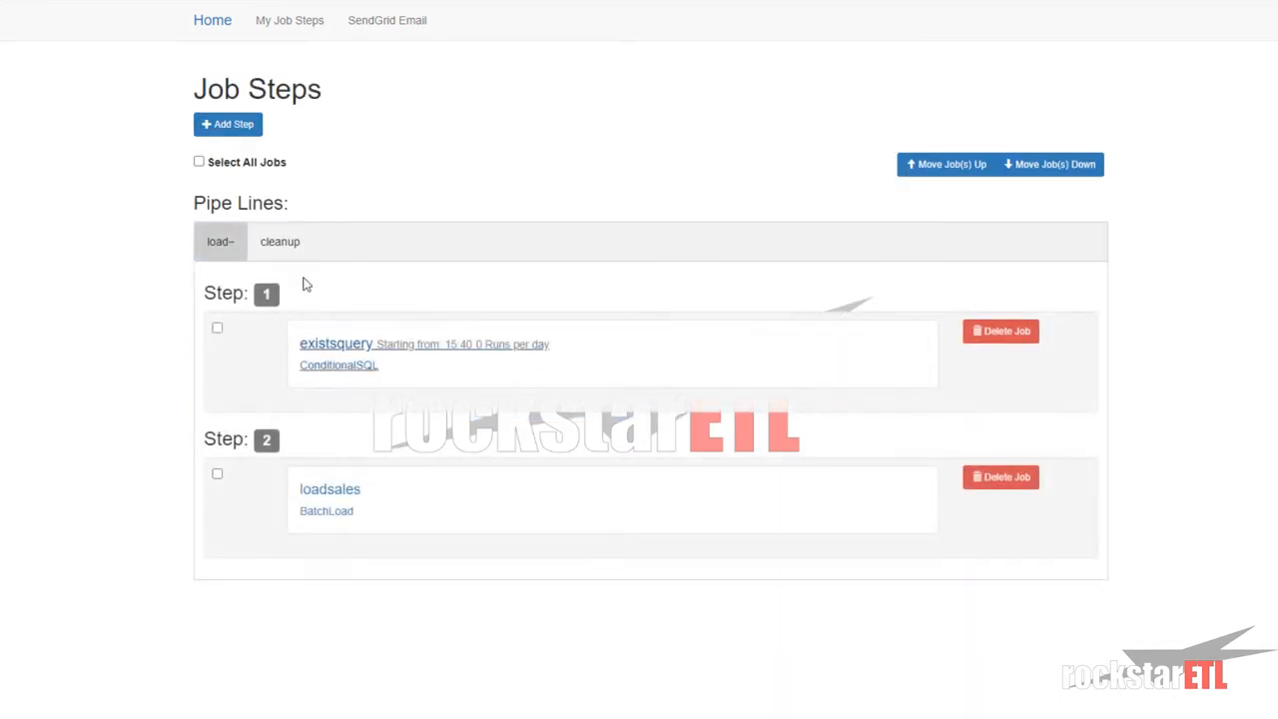
- Schedule the movetoyesterday step to start at 16:15 with 96 runs per day
{"action": "left_click", "coordinate": [275, 247]}
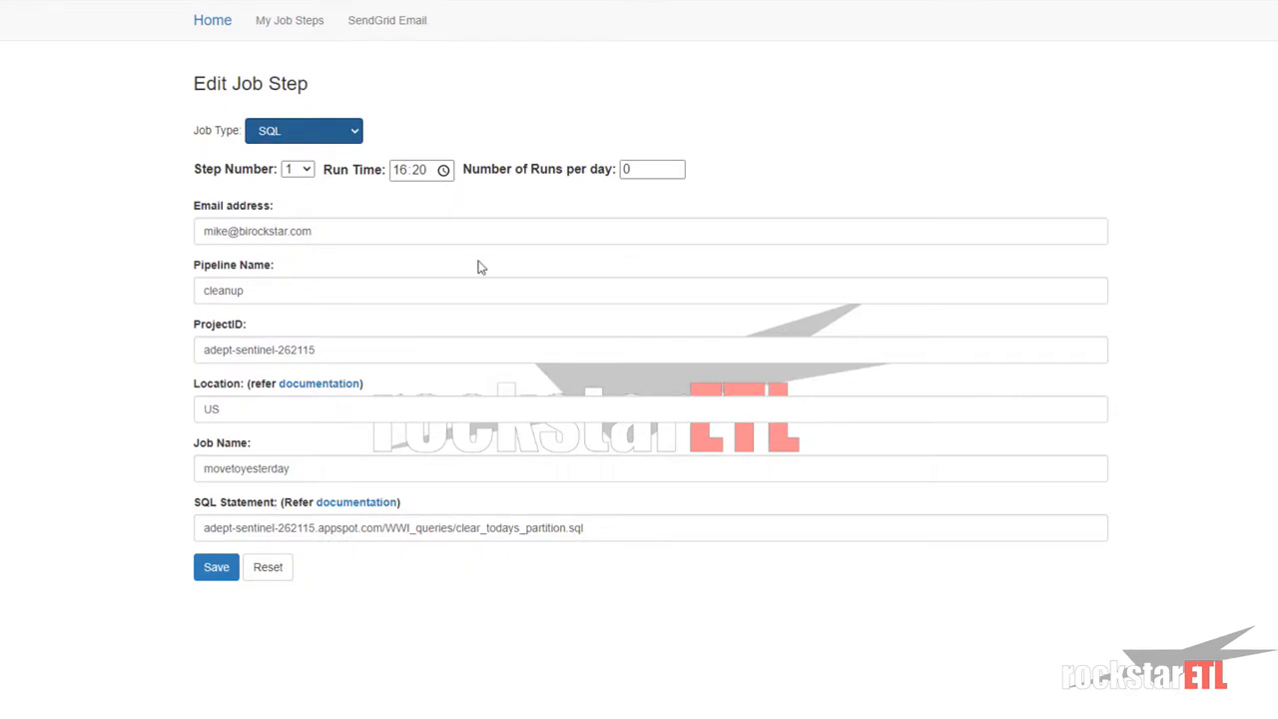
{"action": "left_click", "coordinate": [424, 170]}
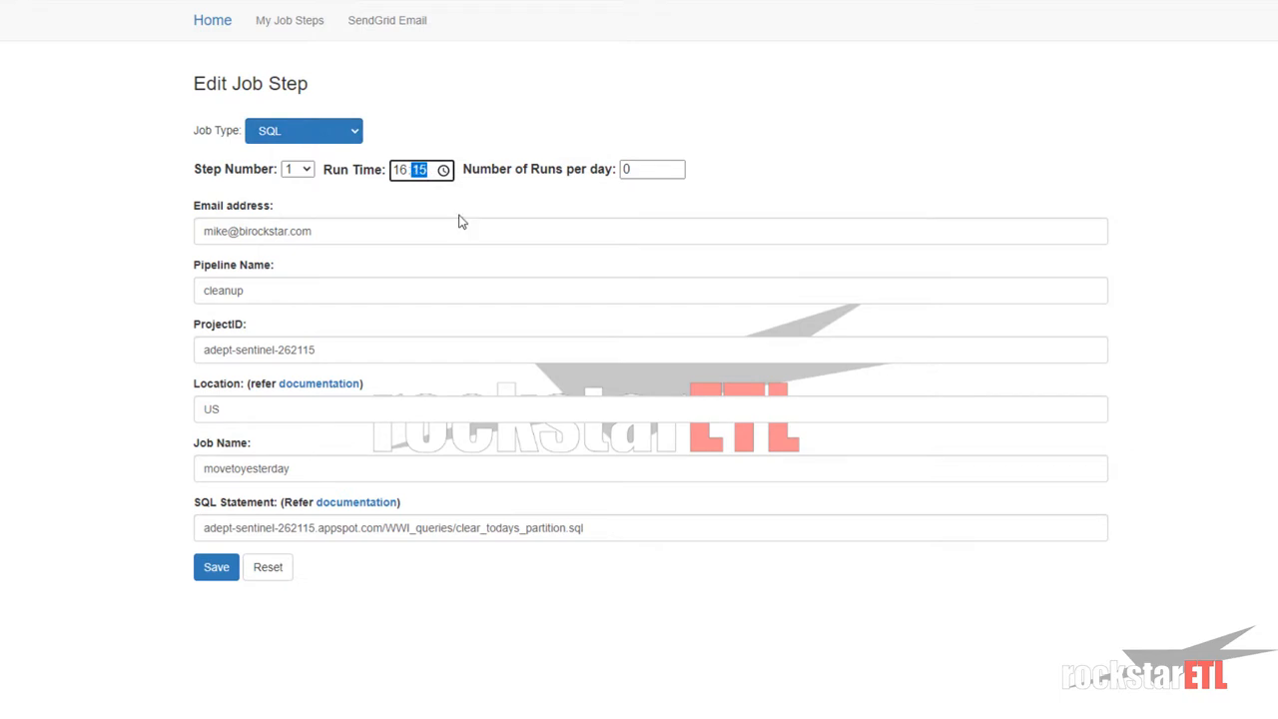
{"action": "key", "text": "Tab"}
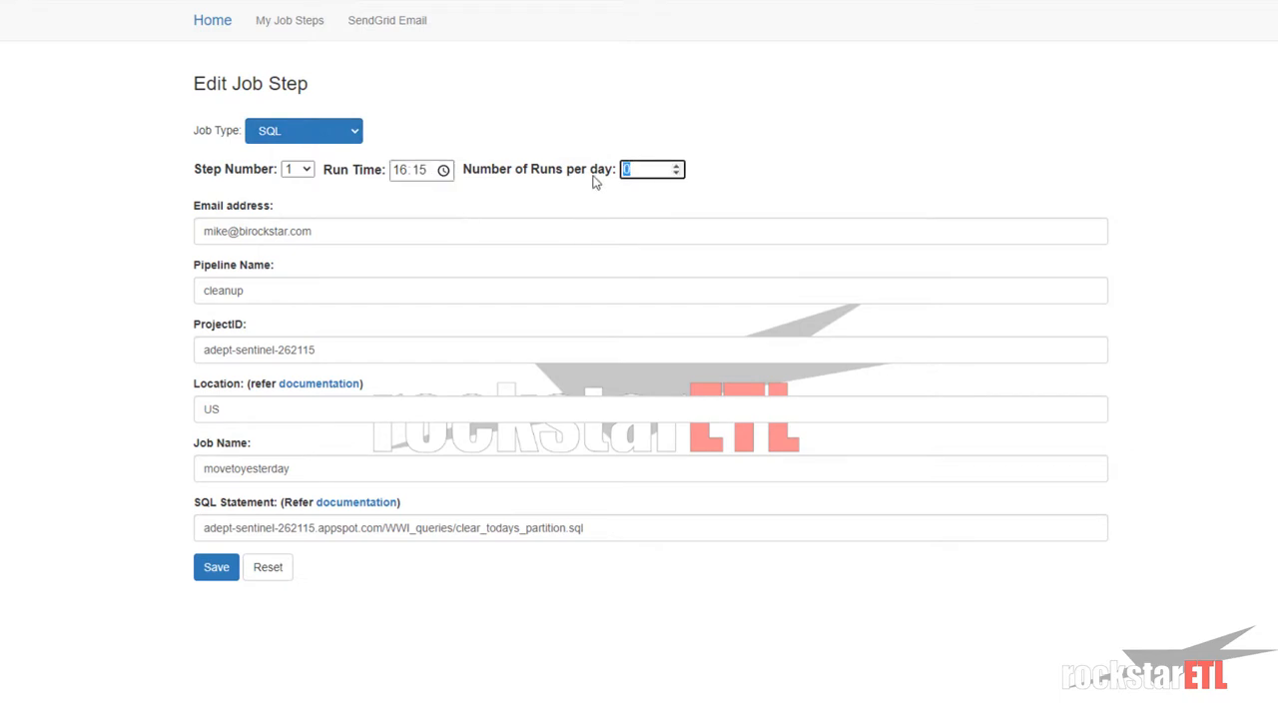
{"action": "left_click", "coordinate": [218, 570]}
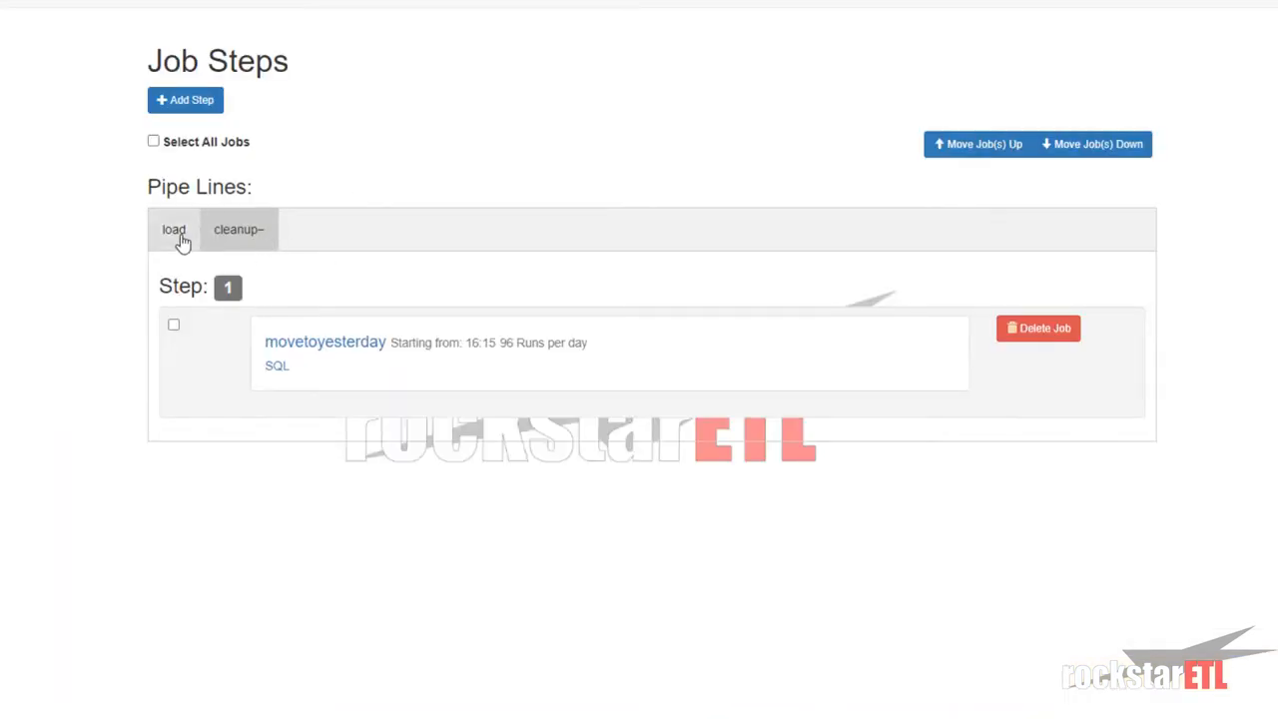
- Compare the step lists of the load and cleanup pipelines
{"action": "left_click", "coordinate": [180, 242]}
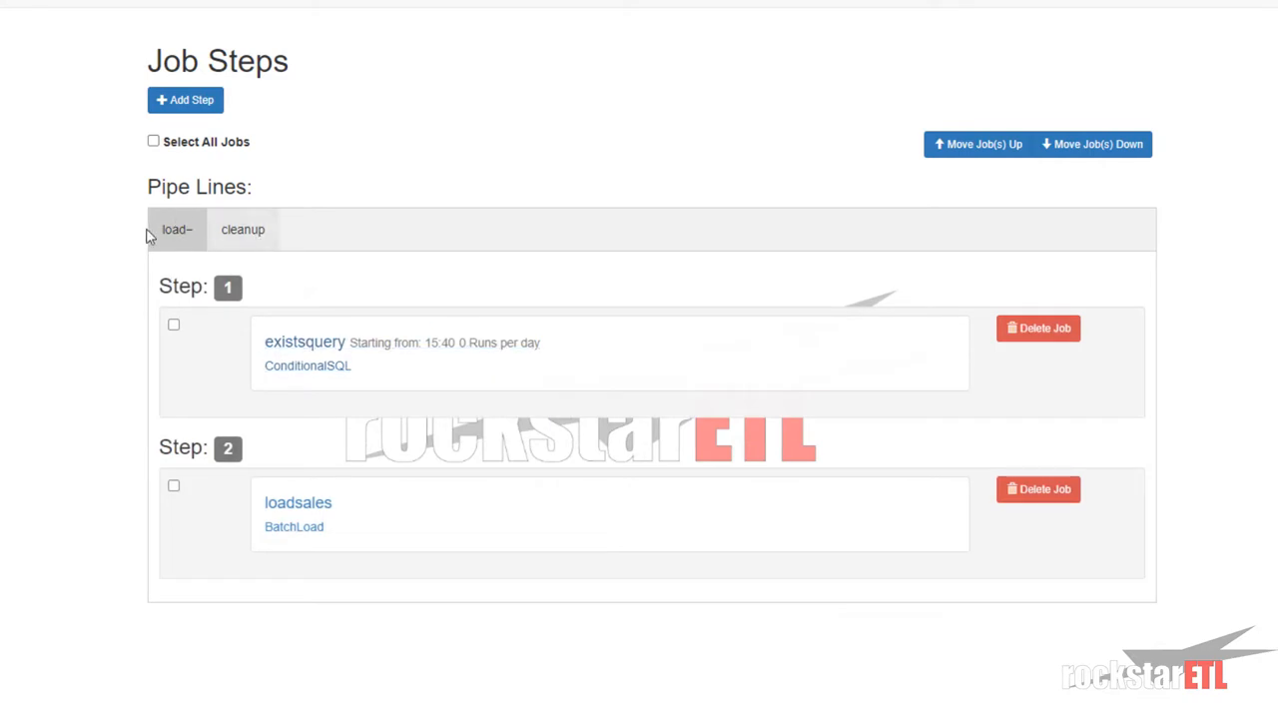
{"action": "left_click", "coordinate": [241, 241]}
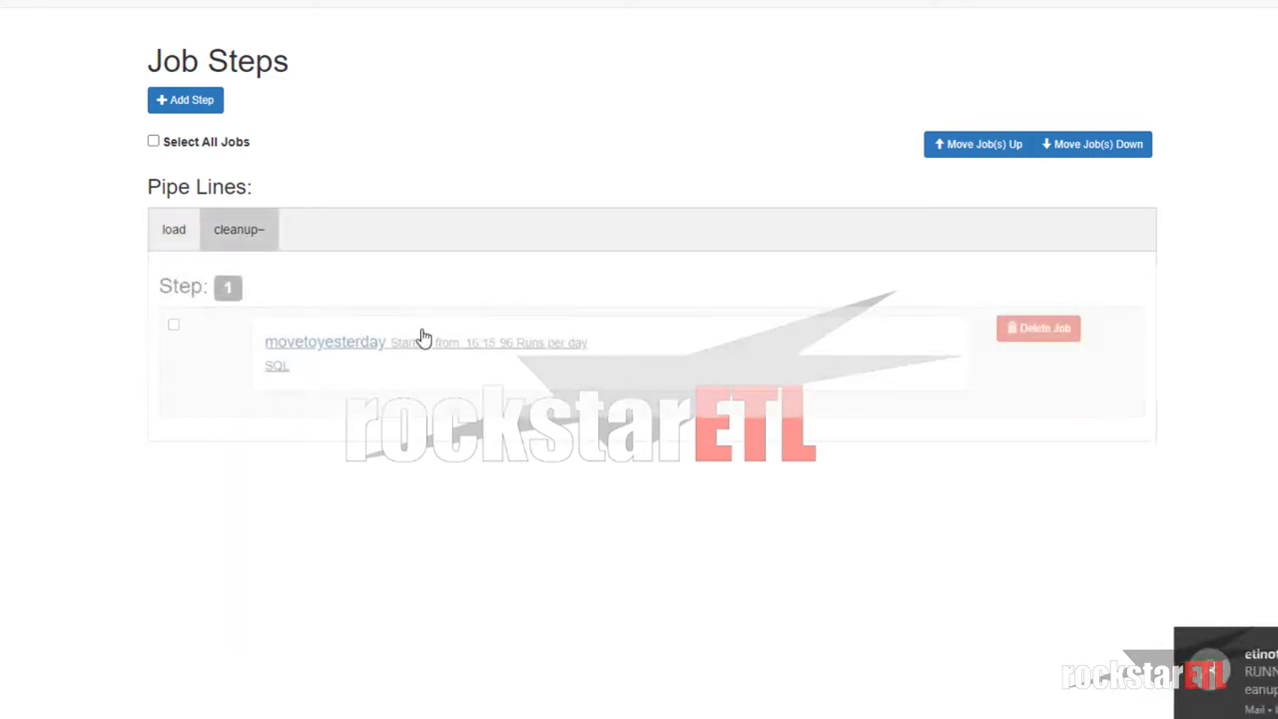
{"action": "left_click", "coordinate": [166, 240]}
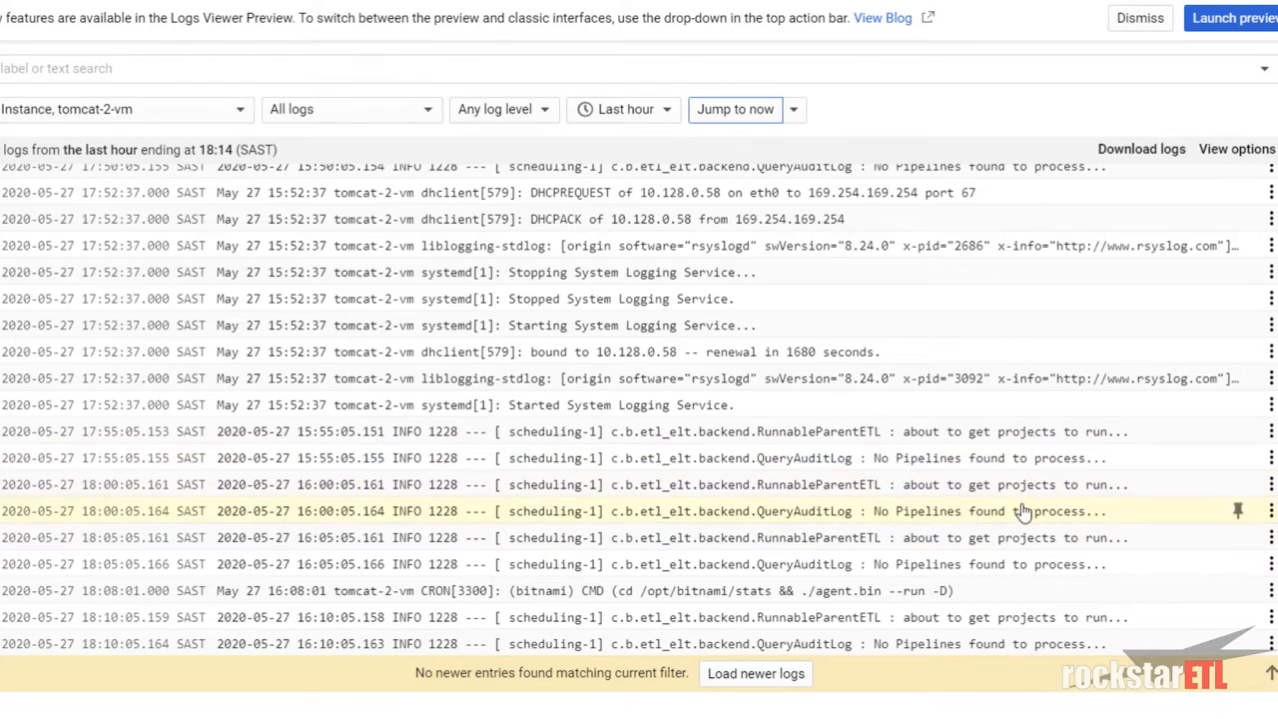
- Read the RUNNING notification e-mail for the cleanup pipeline's movetoyesterday step
{"action": "left_click", "coordinate": [334, 629]}
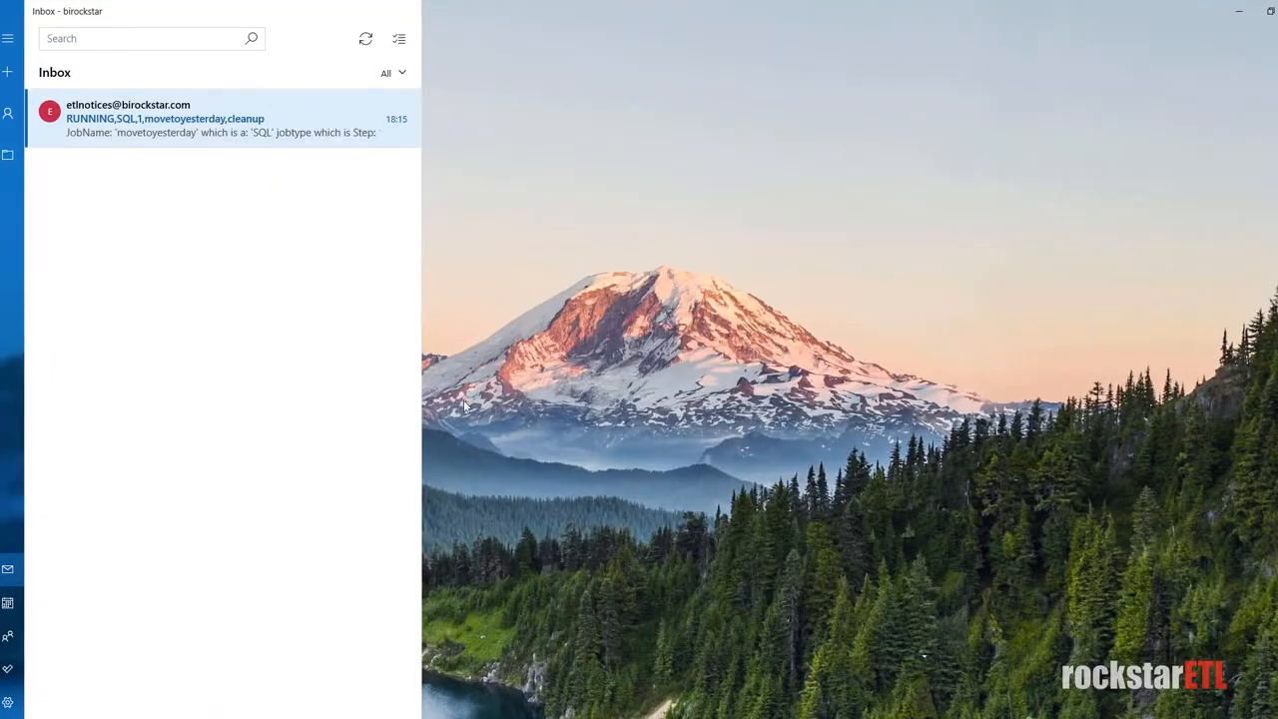
{"action": "left_click", "coordinate": [155, 133]}
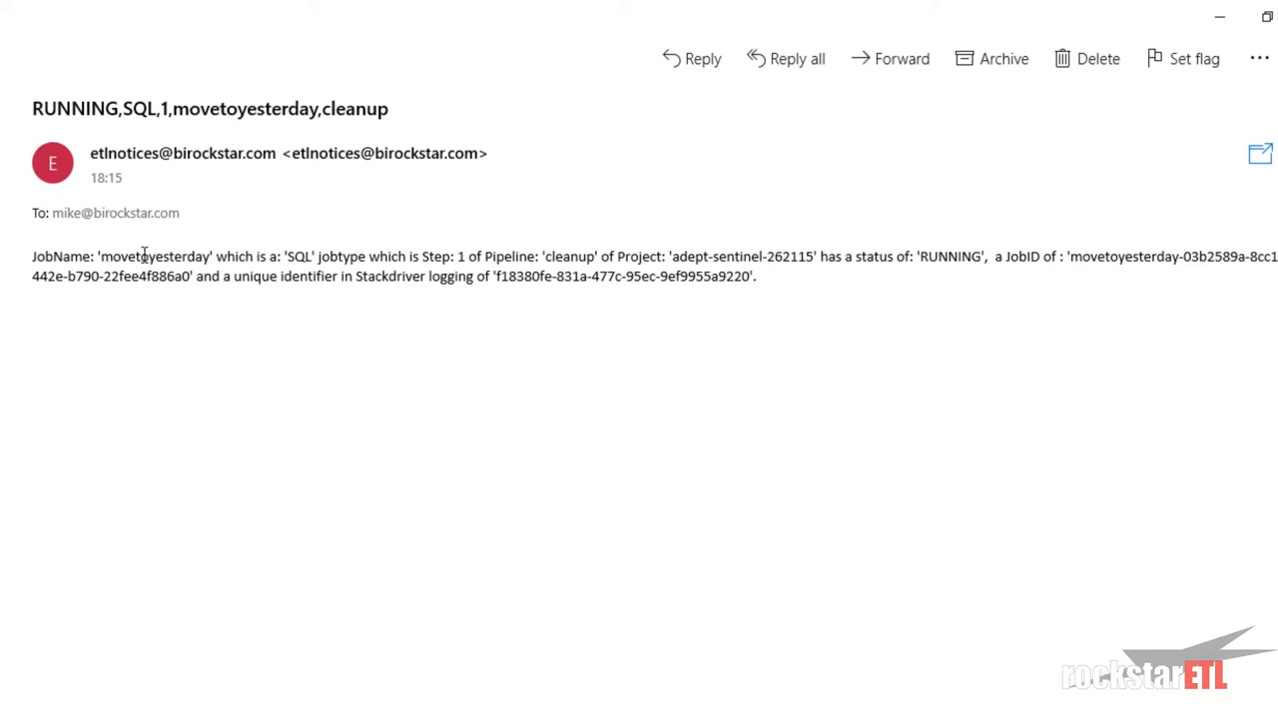
{"action": "left_click_drag", "start_coordinate": [111, 251], "coordinate": [238, 255]}
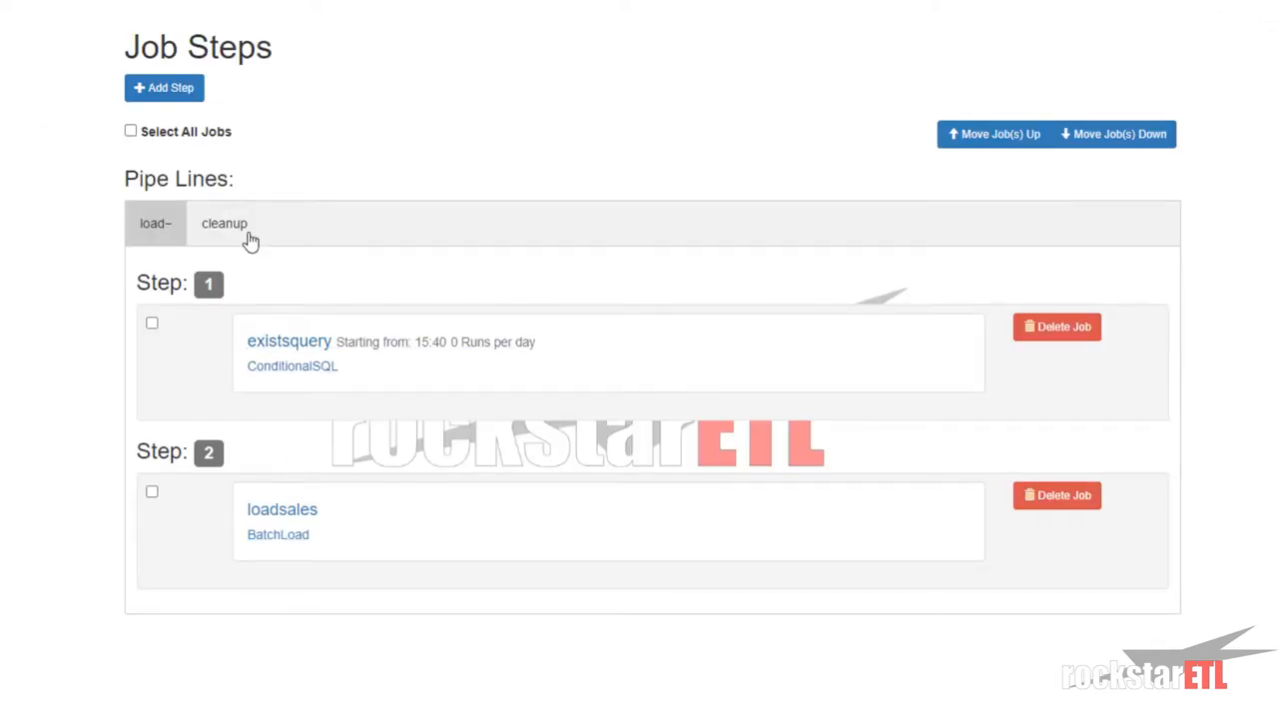
{"action": "left_click", "coordinate": [240, 227]}
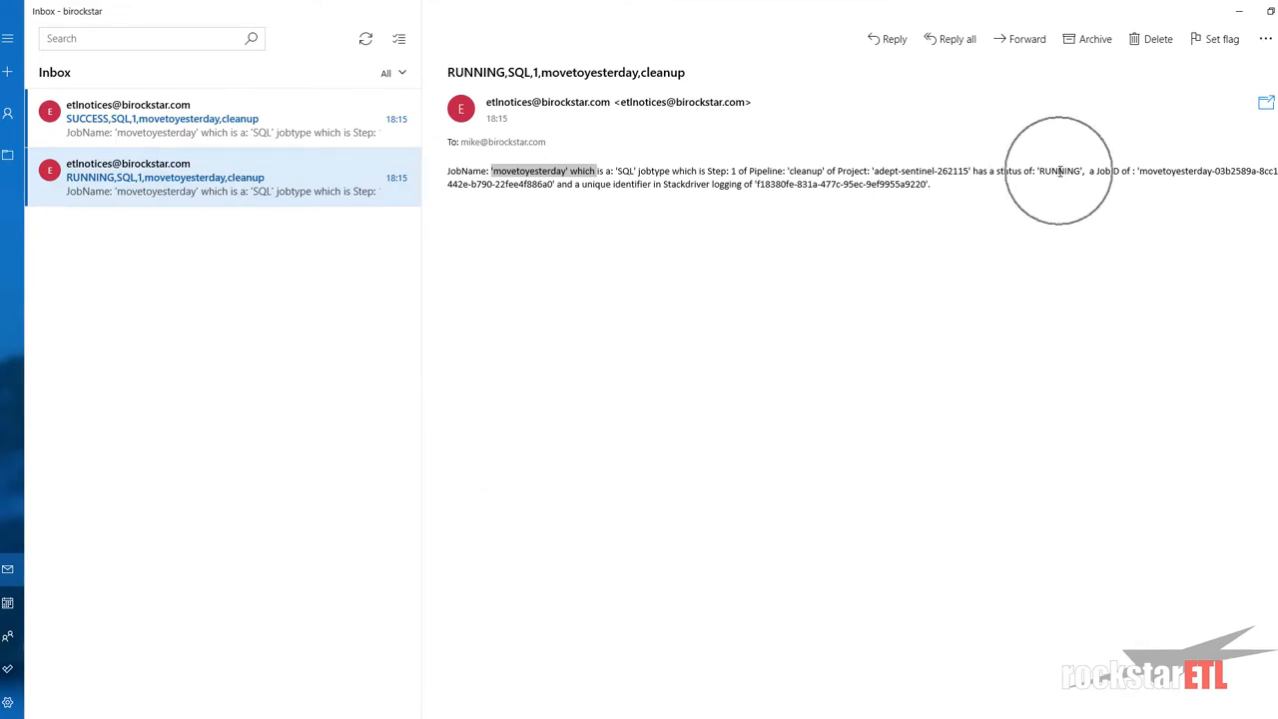
- Open the SUCCESS notification e-mail, then return to the browser
{"action": "left_click", "coordinate": [130, 131]}
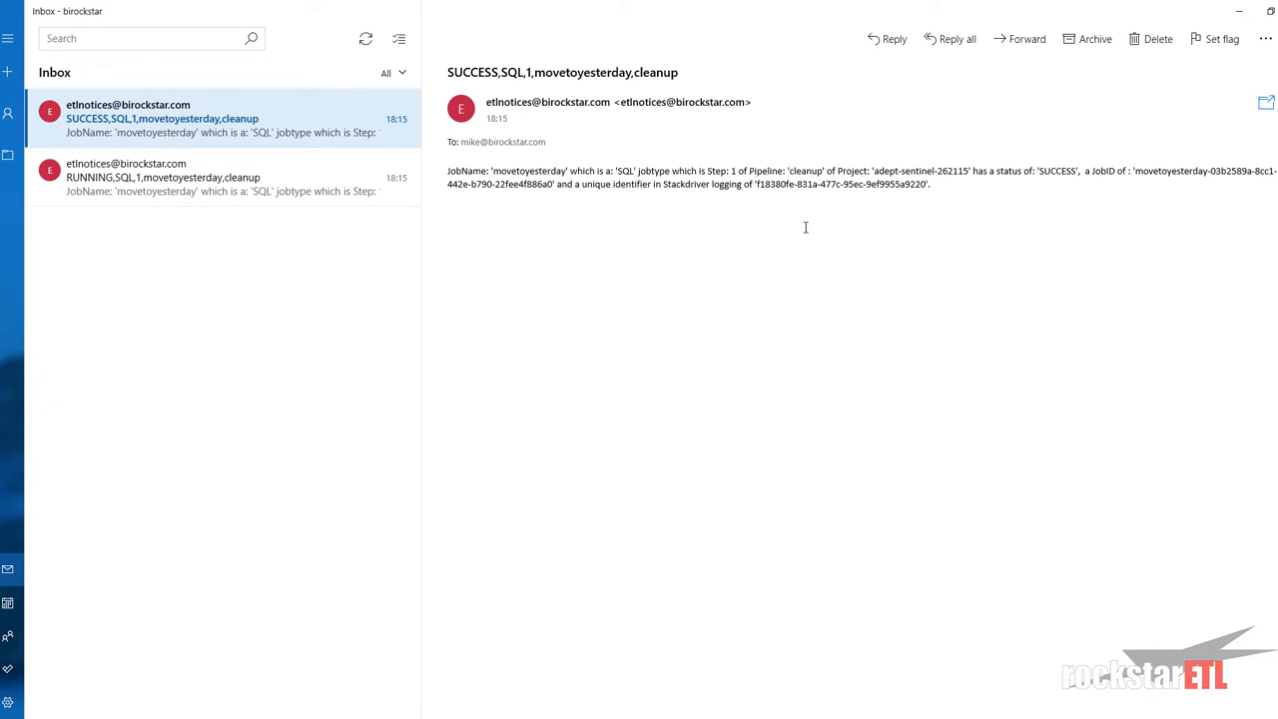
{"action": "mouse_move", "coordinate": [374, 715]}
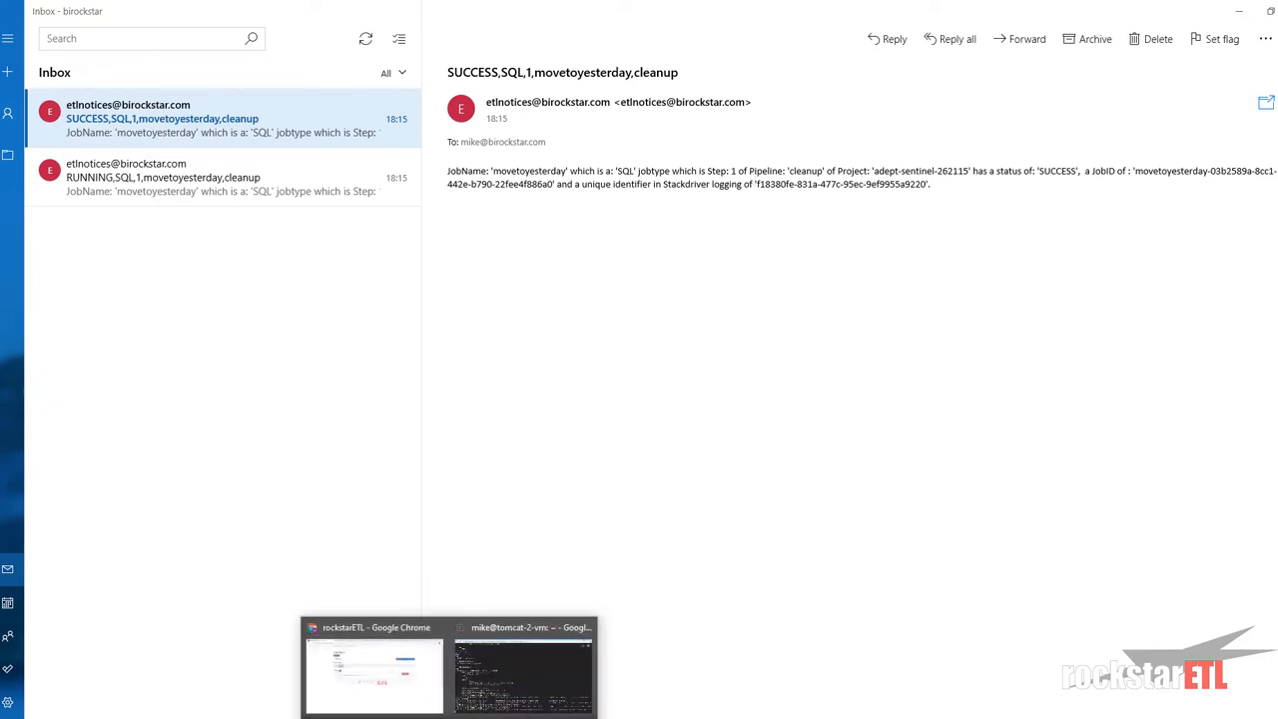
{"action": "left_click", "coordinate": [374, 664]}
- Load newer tomcat-2-vm log entries and inspect the Running ProjectID cleanup entry
{"action": "left_click", "coordinate": [329, 11]}
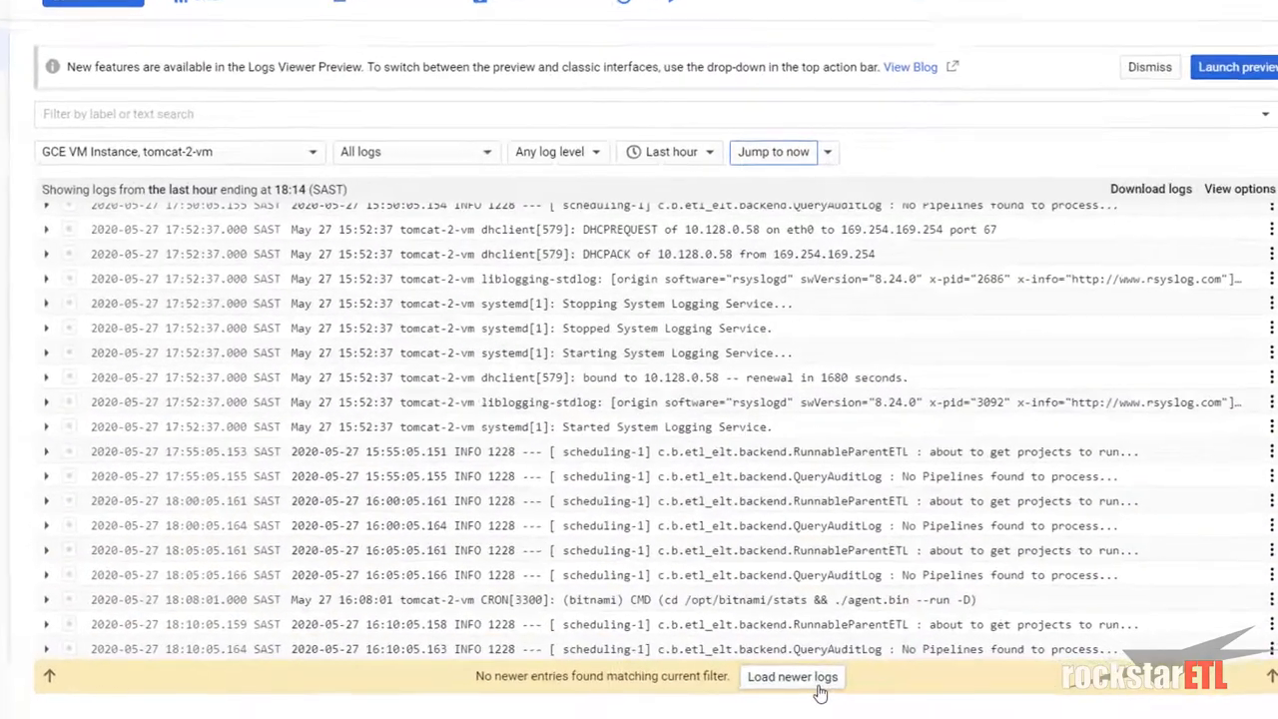
{"action": "left_click", "coordinate": [872, 683]}
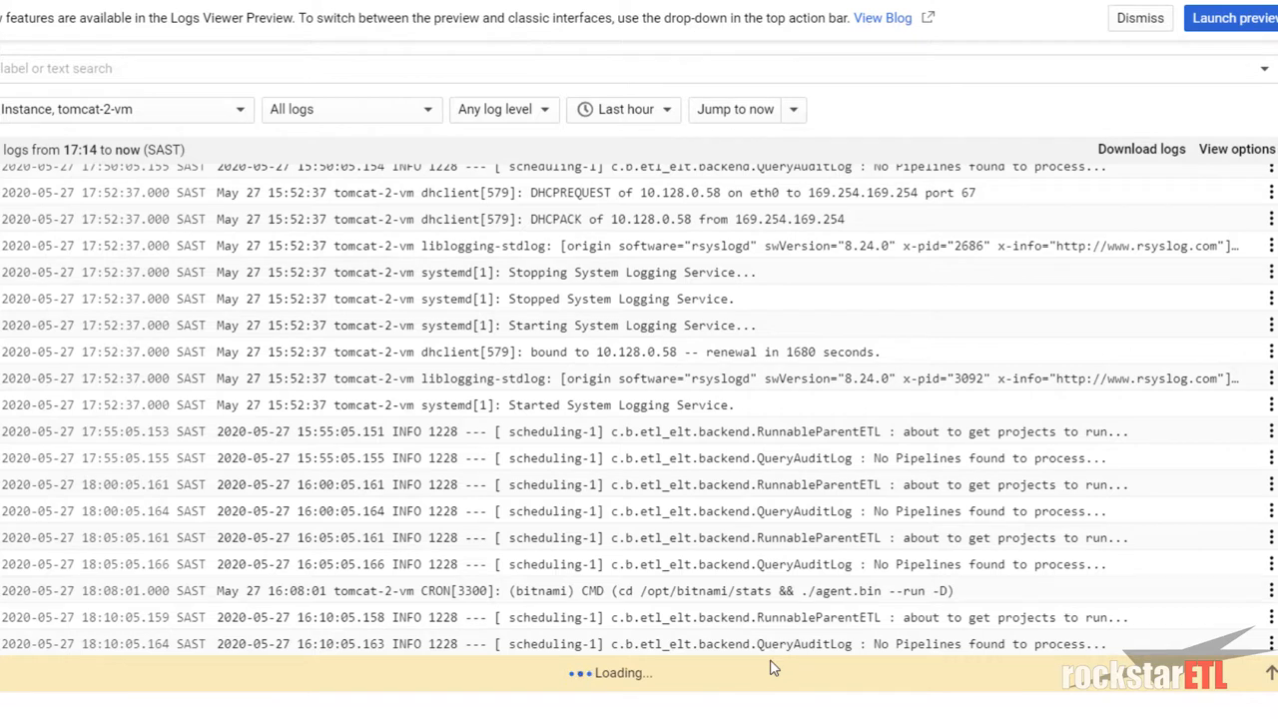
{"action": "left_click", "coordinate": [775, 671]}
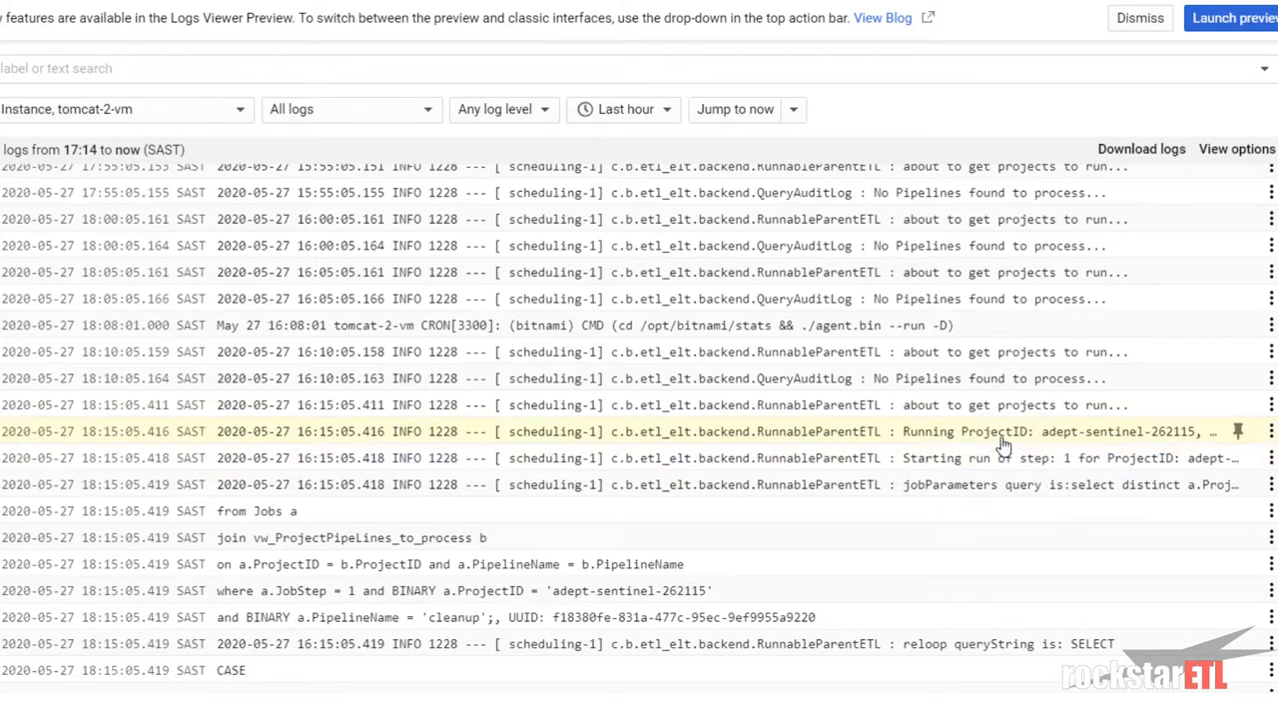
{"action": "left_click", "coordinate": [1001, 439]}
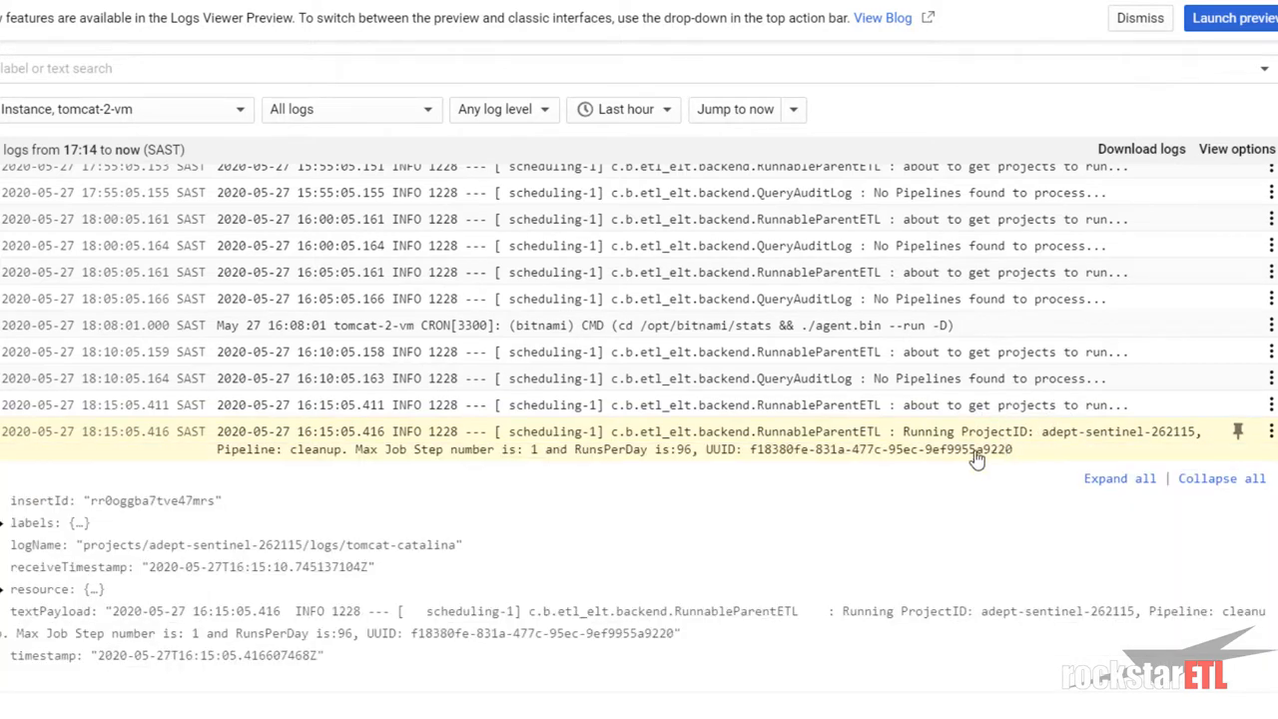
{"action": "left_click", "coordinate": [335, 459]}
{"action": "left_click", "coordinate": [884, 451]}
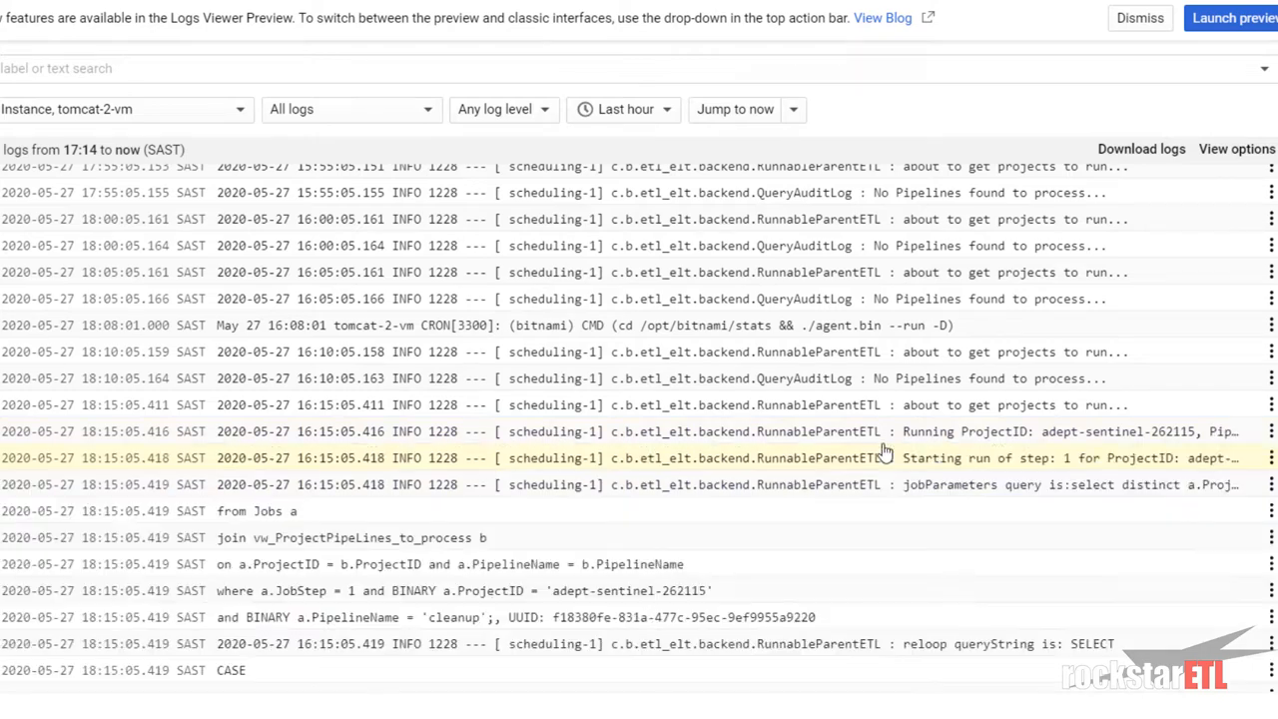
- Inspect the 'Starting run of step 1' log entry and scroll further down the logs
{"action": "left_click", "coordinate": [978, 469]}
{"action": "key", "text": "ctrl"}
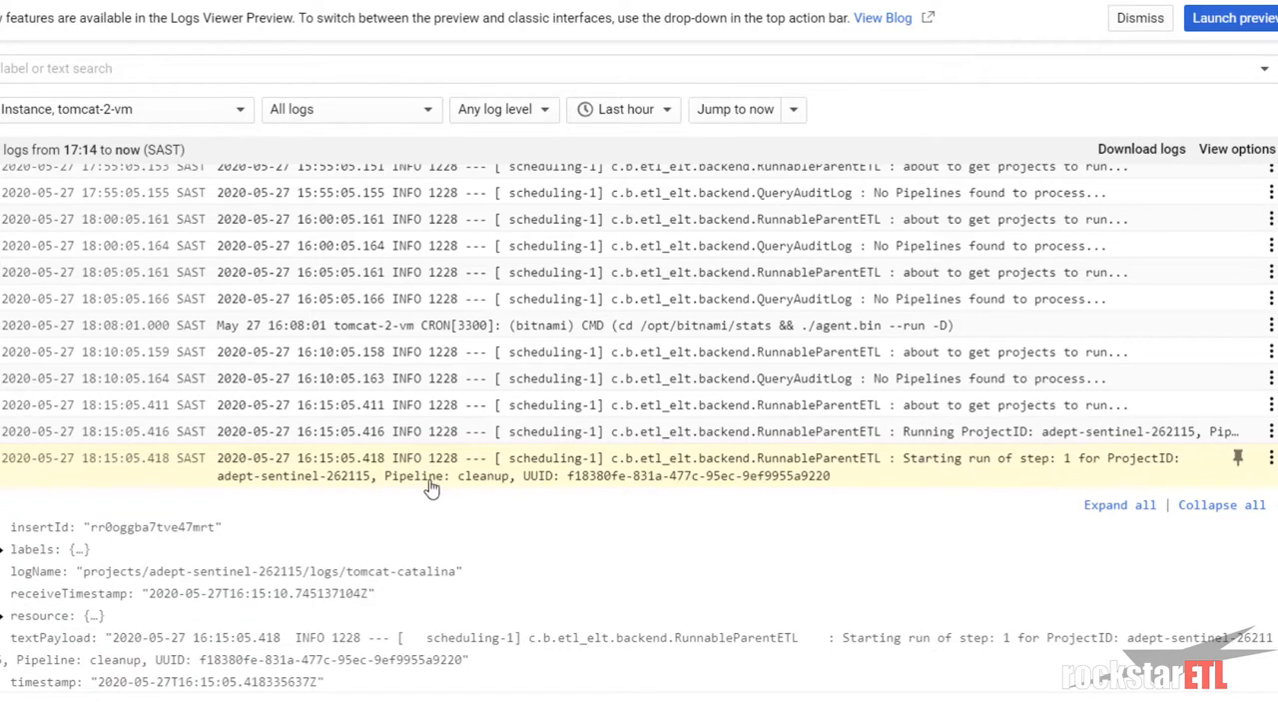
{"action": "key", "text": "ctrl"}
{"action": "left_click", "coordinate": [602, 475]}
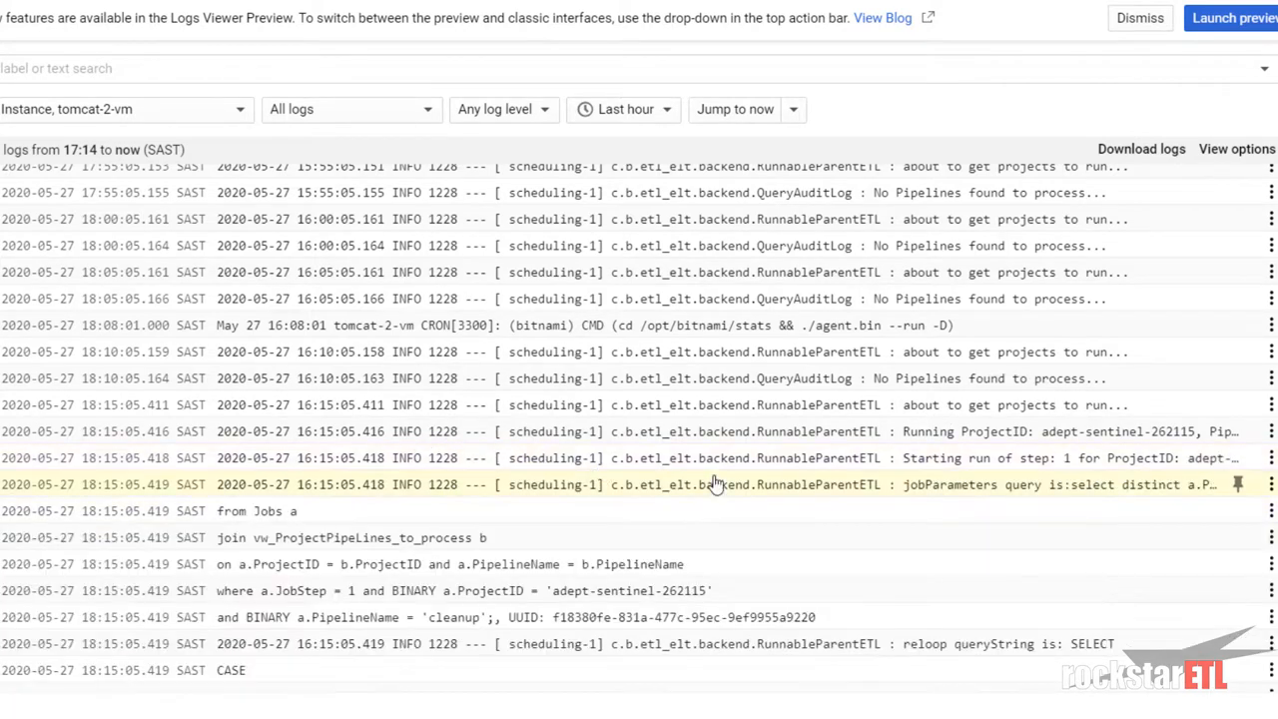
{"action": "scroll", "coordinate": [815, 499], "scroll_direction": "down", "scroll_amount": 1}
{"action": "scroll", "coordinate": [816, 499], "scroll_direction": "down", "scroll_amount": 10}
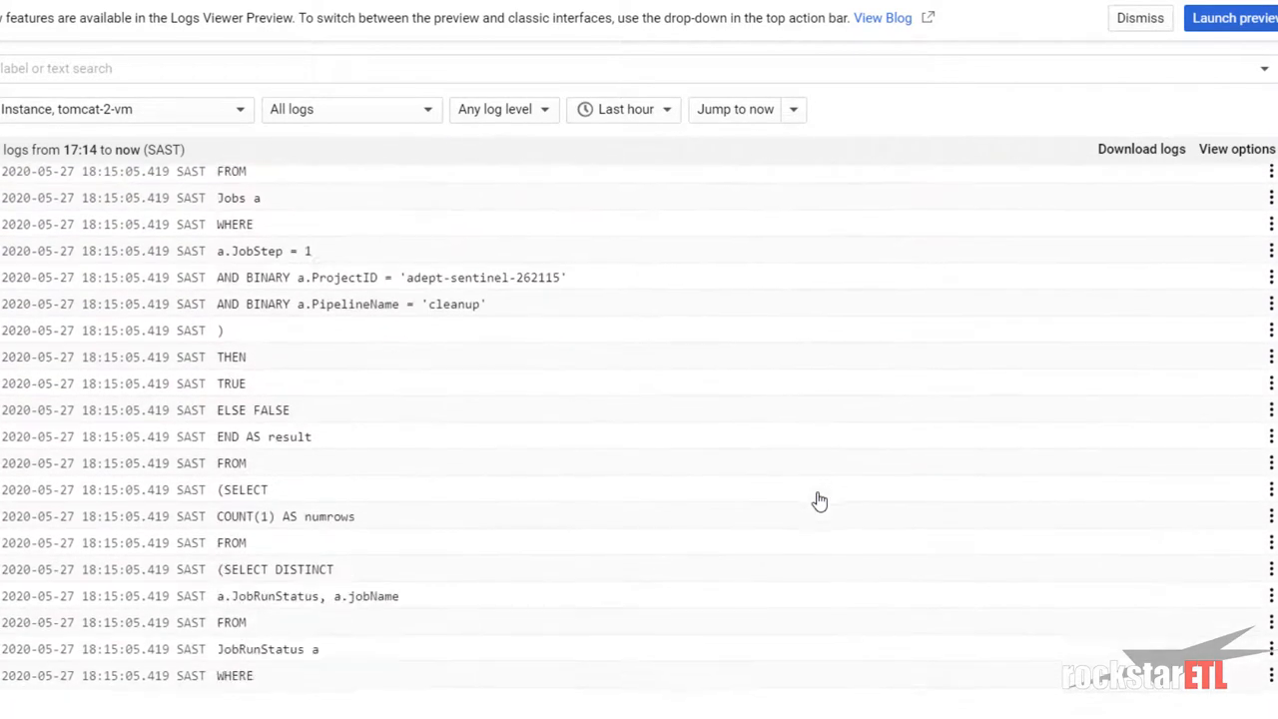
{"action": "scroll", "coordinate": [816, 500], "scroll_direction": "down", "scroll_amount": 4}
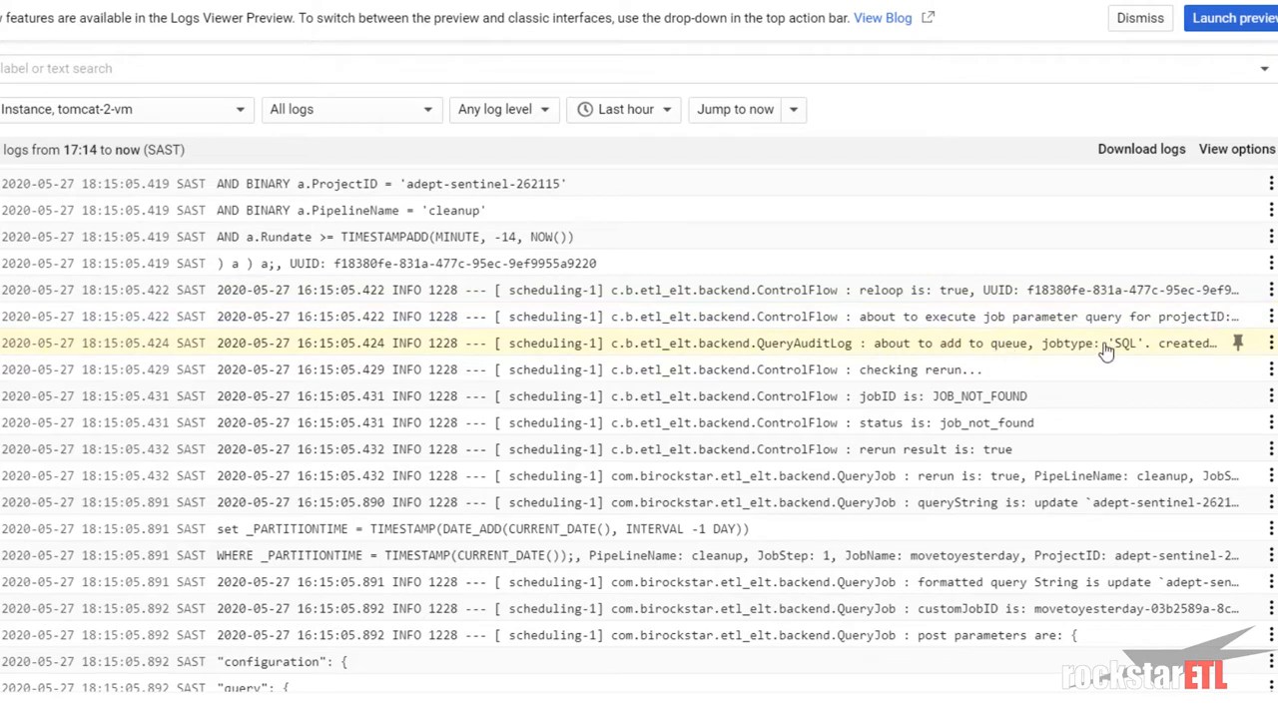
{"action": "key", "text": "ctrl"}
{"action": "key", "text": "ctrl"}
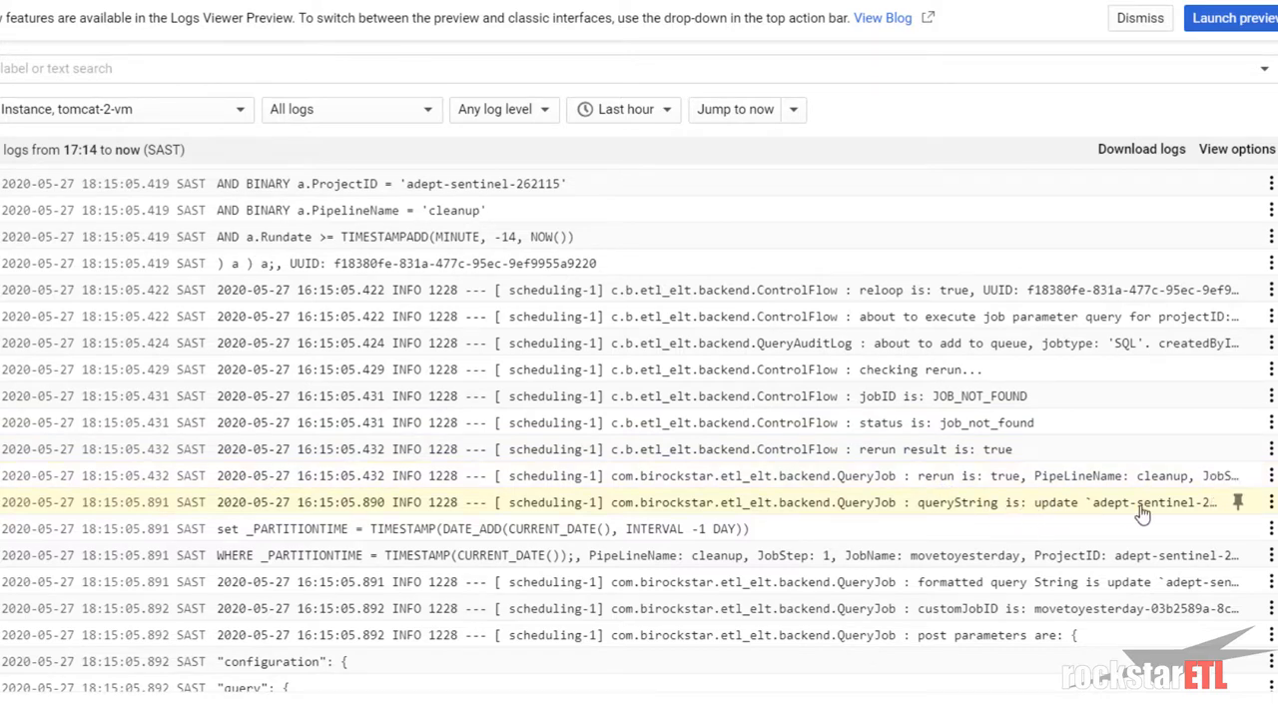
- Inspect the queryString update and WHERE _PARTITIONTIME entries, then scroll to the log's end
{"action": "left_click", "coordinate": [835, 528]}
{"action": "left_click", "coordinate": [1064, 510]}
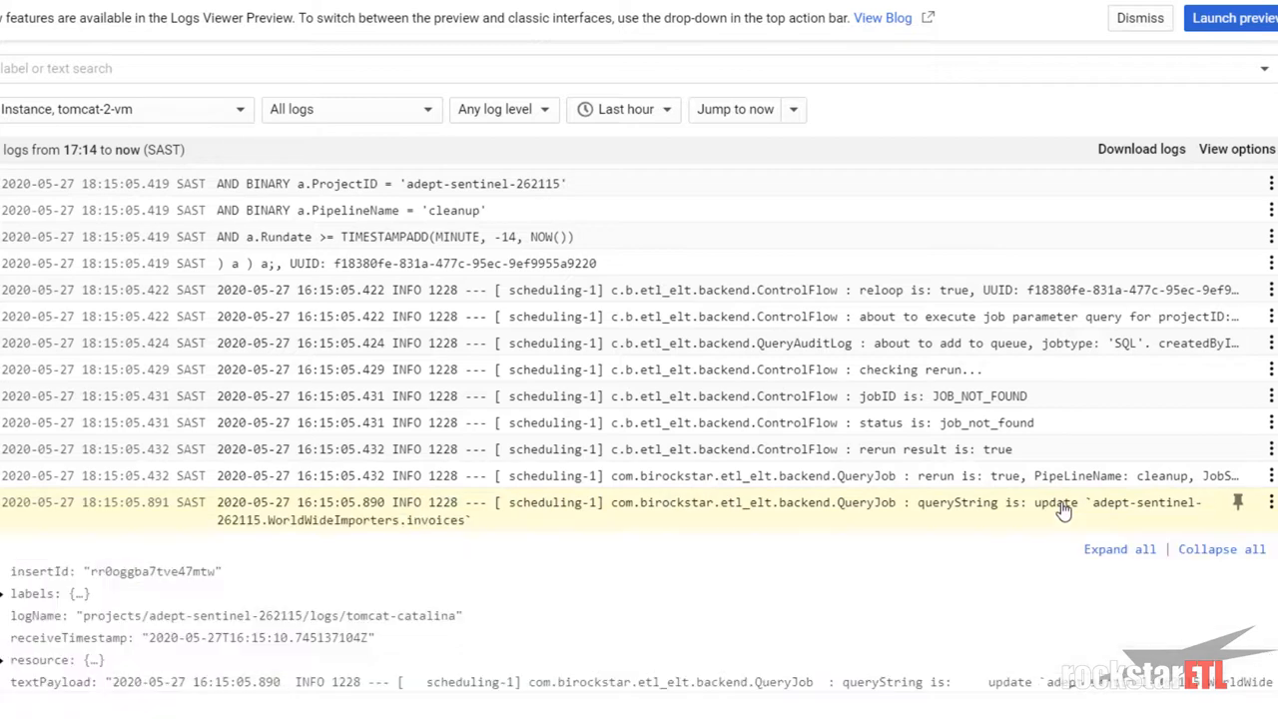
{"action": "left_click", "coordinate": [1065, 511]}
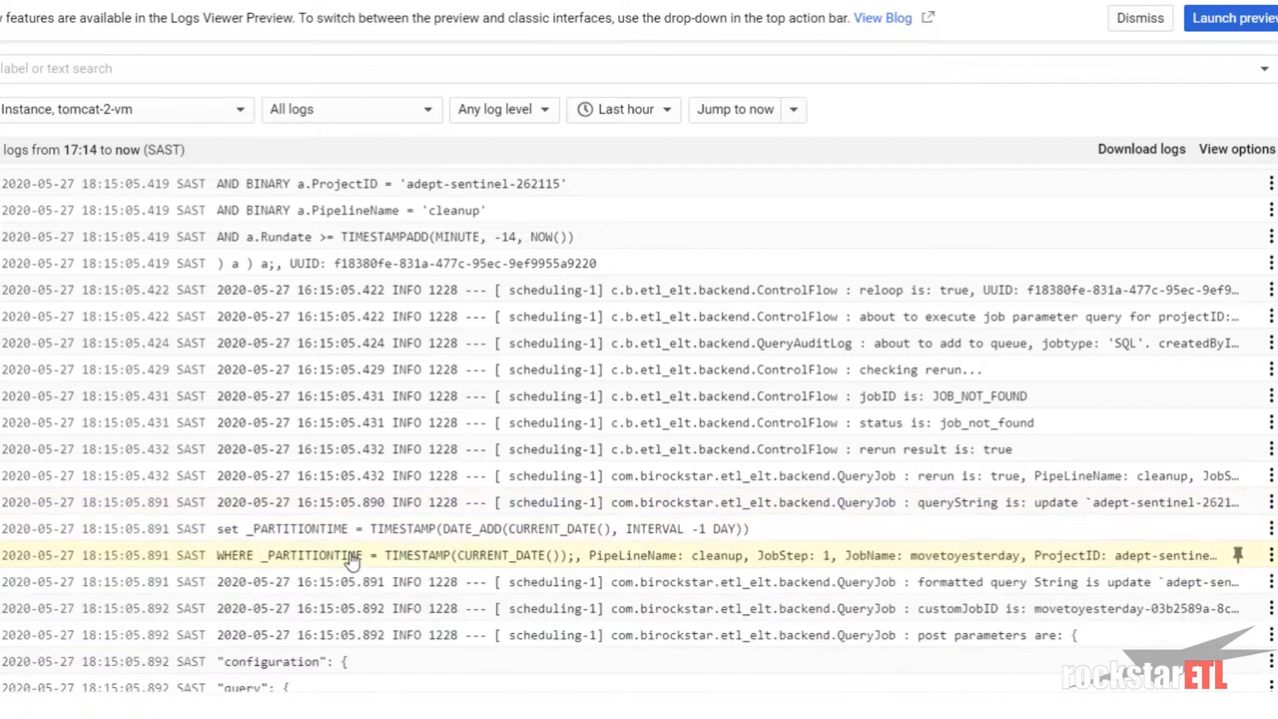
{"action": "left_click", "coordinate": [883, 562]}
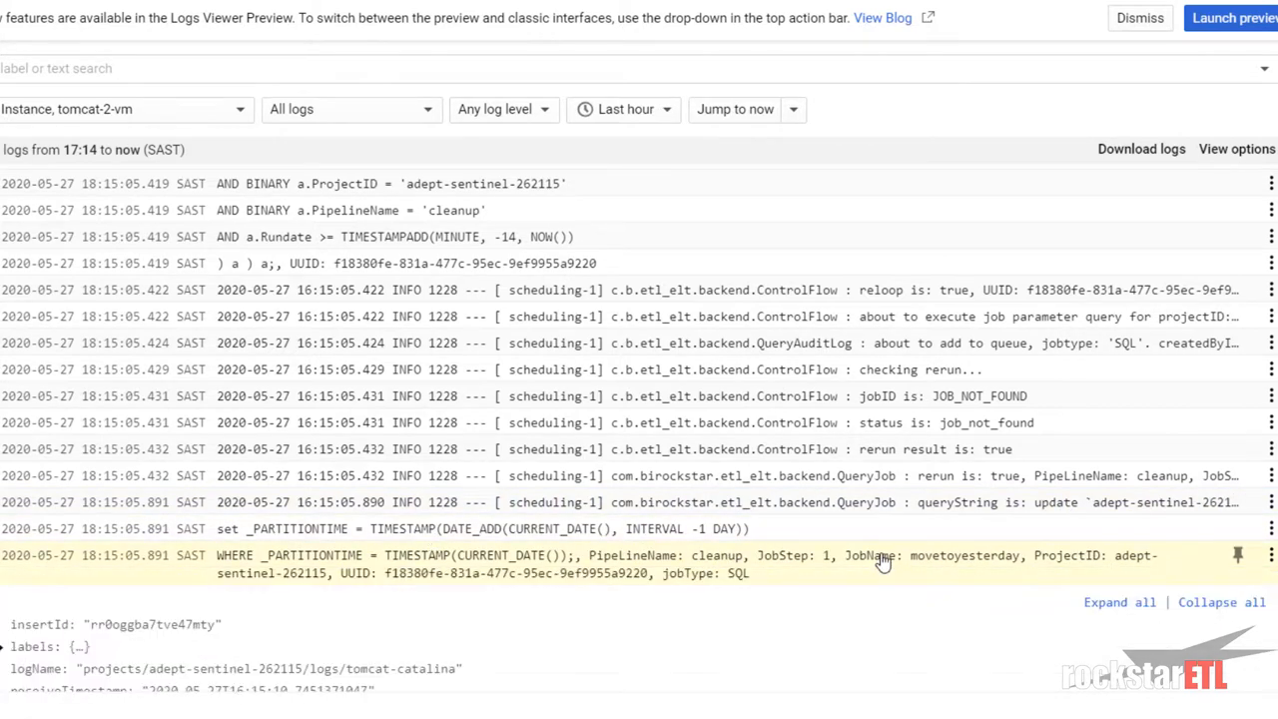
{"action": "left_click", "coordinate": [882, 563]}
{"action": "scroll", "coordinate": [882, 562], "scroll_direction": "down", "scroll_amount": 3}
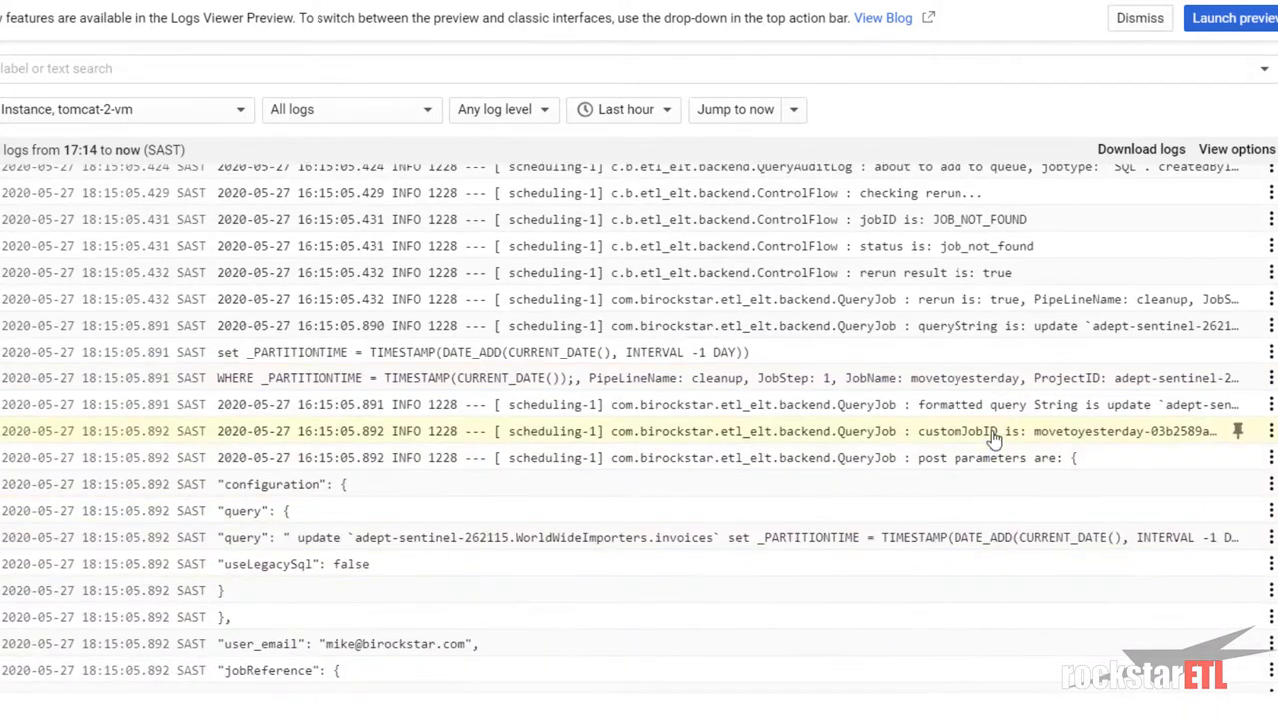
{"action": "scroll", "coordinate": [985, 482], "scroll_direction": "down", "scroll_amount": 3}
{"action": "scroll", "coordinate": [984, 481], "scroll_direction": "down", "scroll_amount": 1}
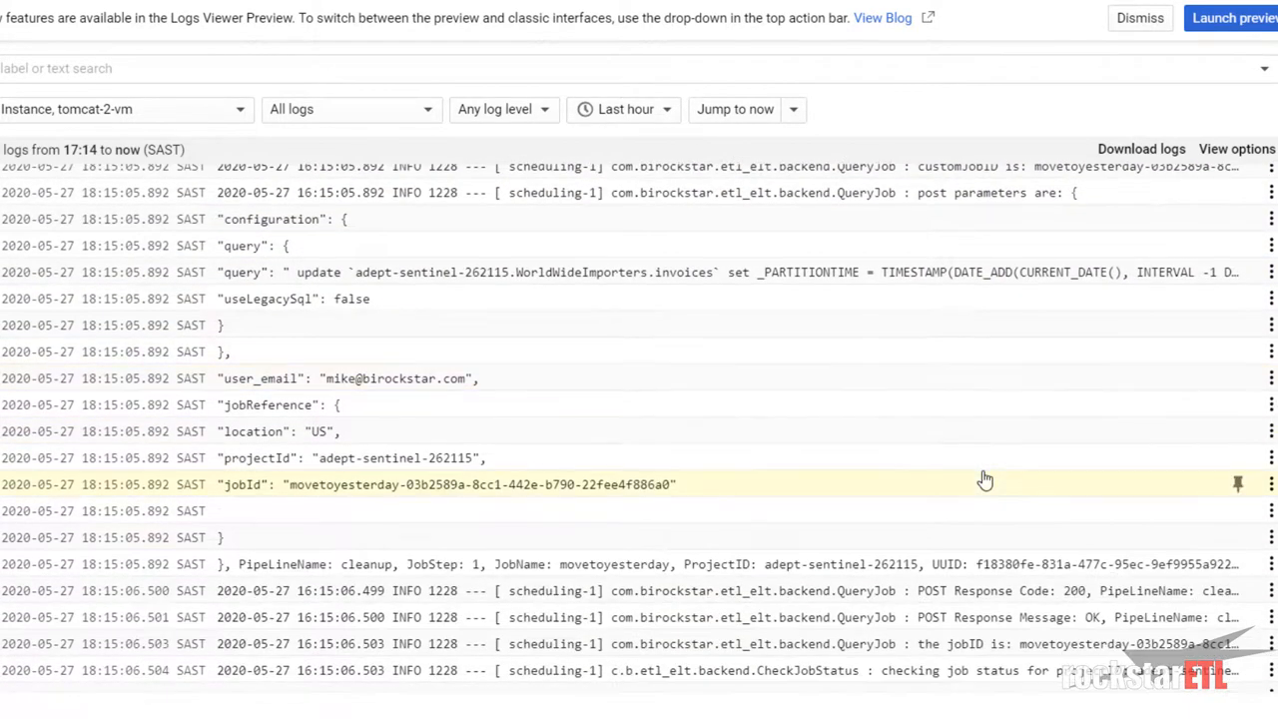
{"action": "scroll", "coordinate": [984, 481], "scroll_direction": "down", "scroll_amount": 3}
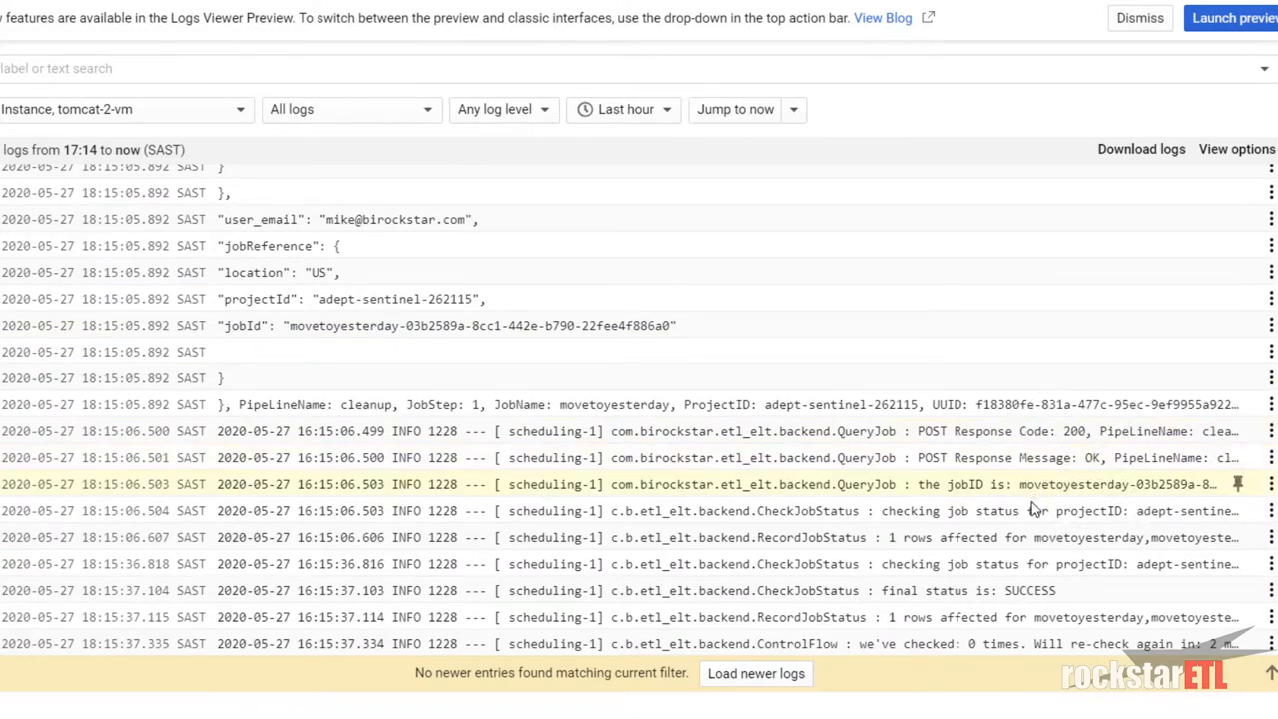
{"action": "key", "text": "ctrl"}
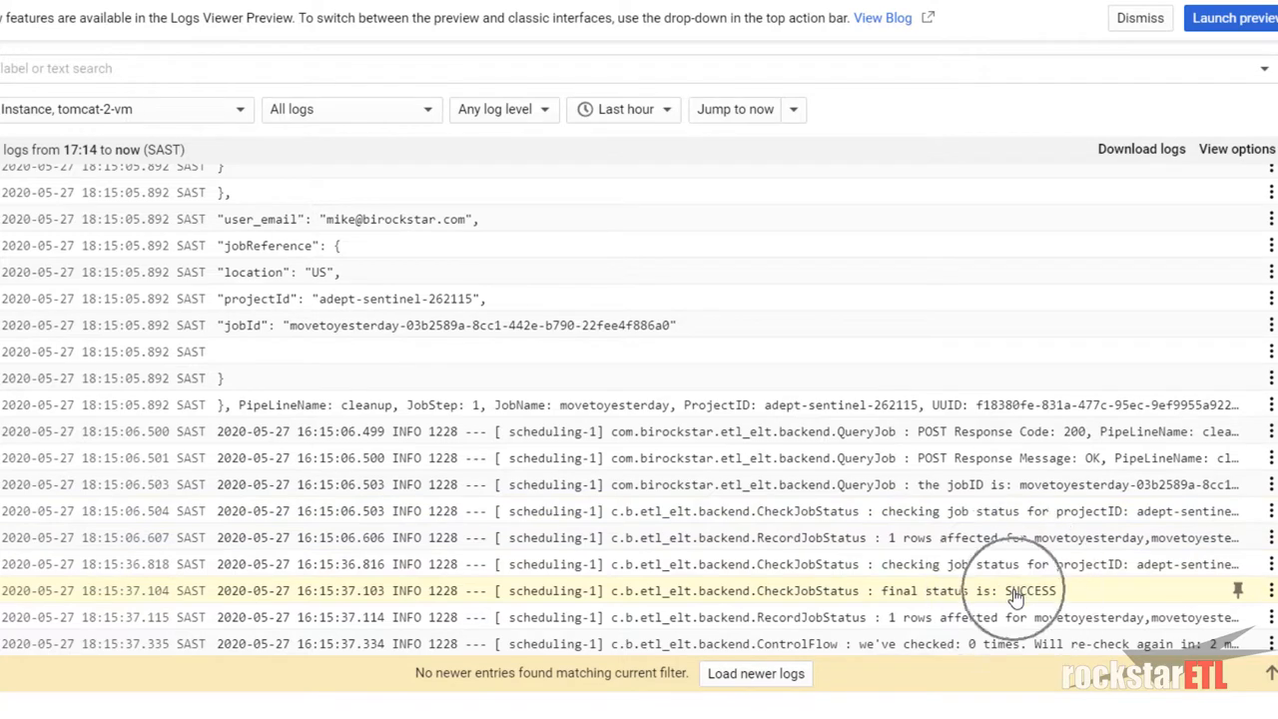
{"action": "key", "text": "ctrl"}
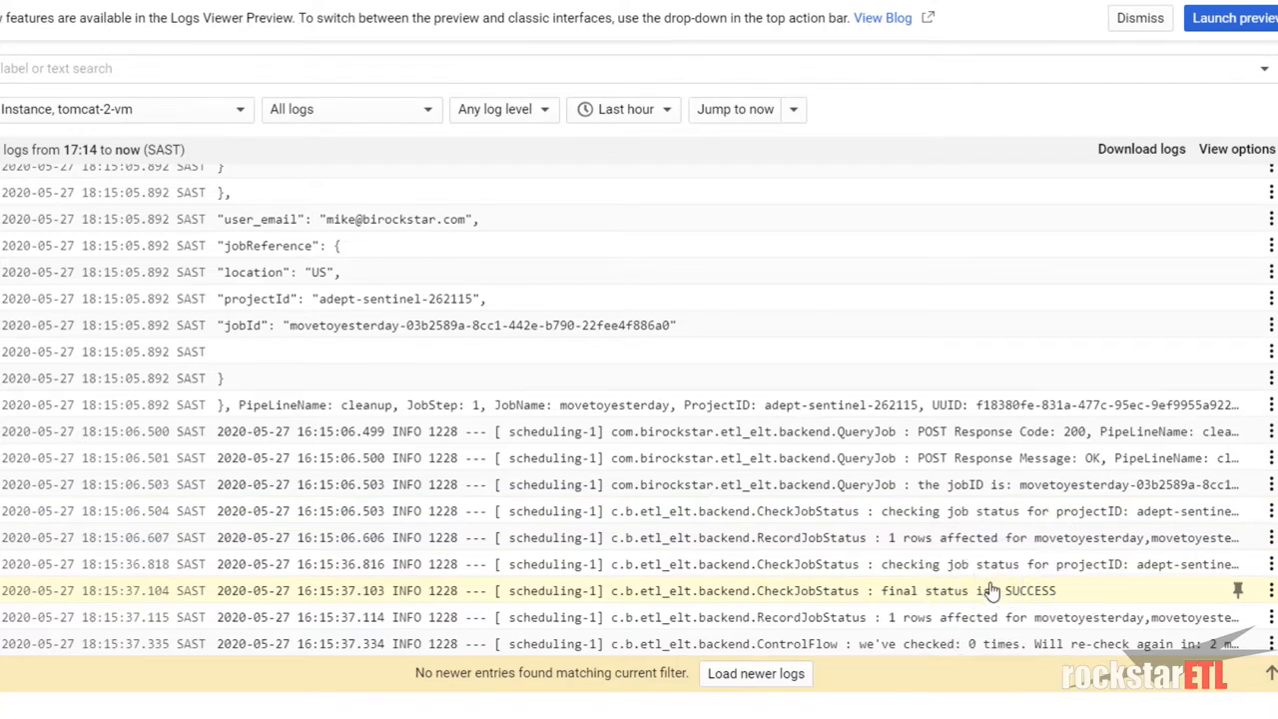
- Load newer logs and check the finished step and Completed Pipeline cleanup entries
{"action": "left_click", "coordinate": [759, 673]}
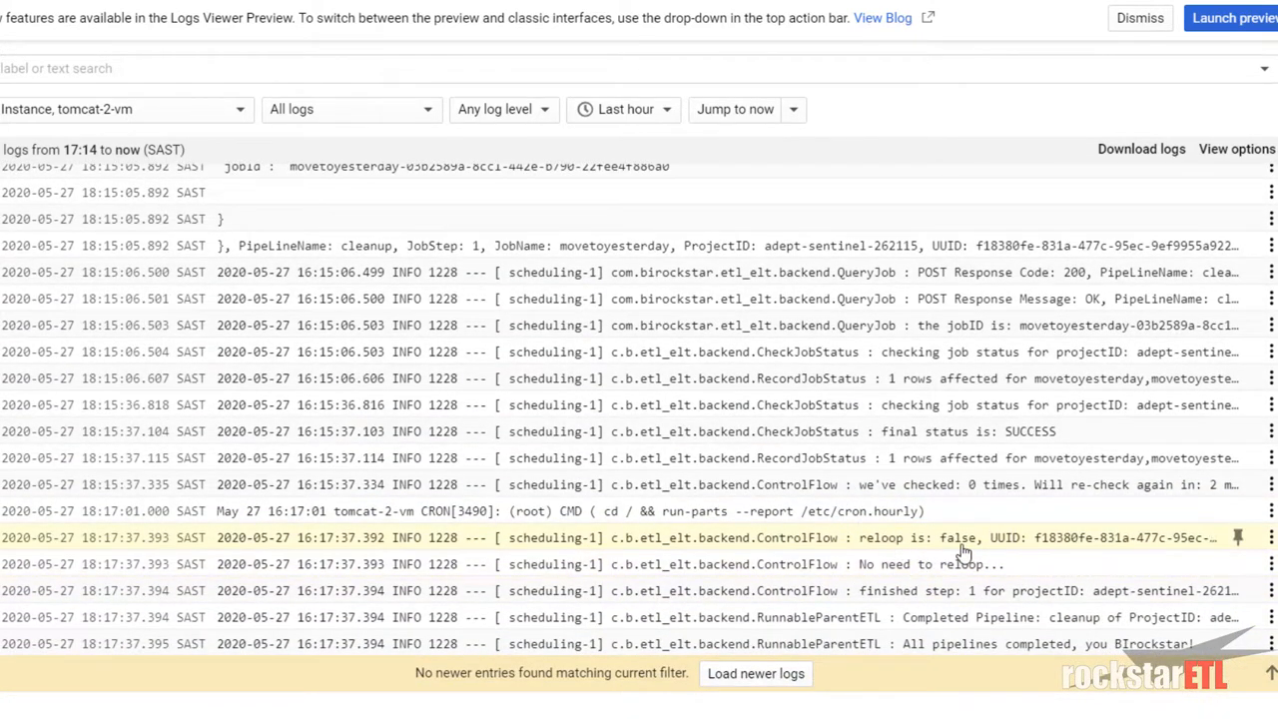
{"action": "key", "text": "ctrl"}
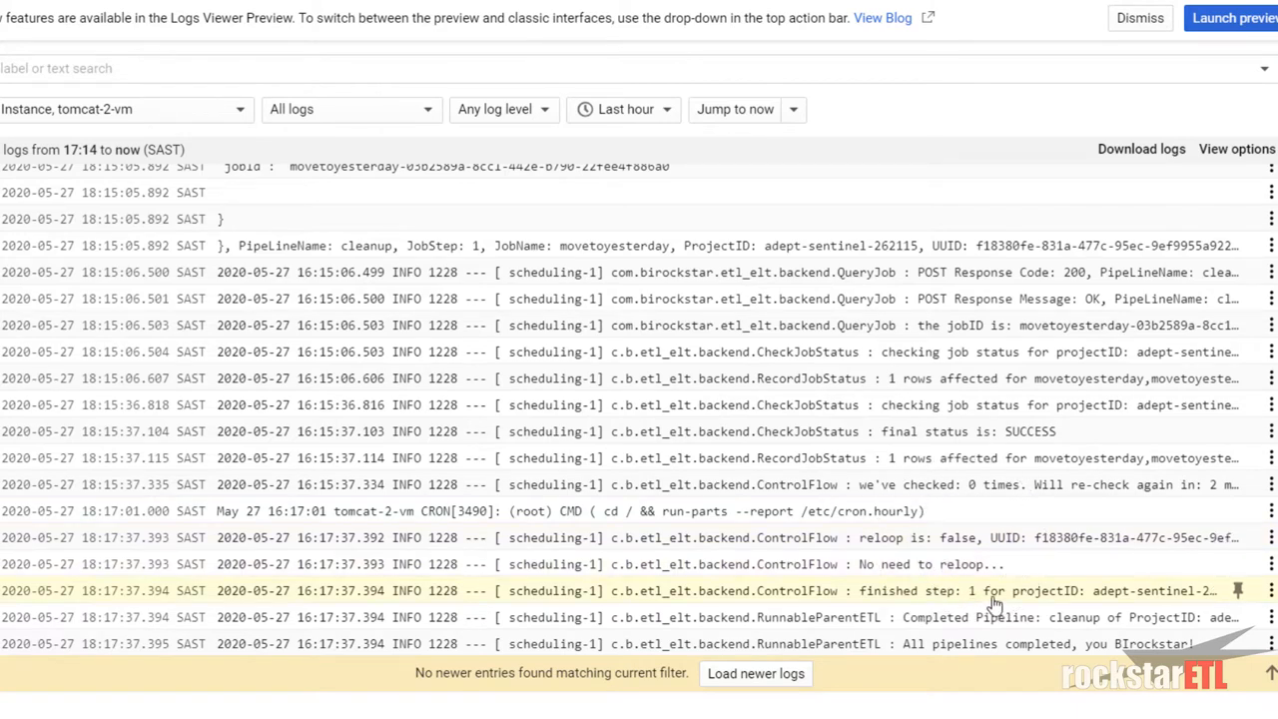
{"action": "left_click", "coordinate": [1070, 599]}
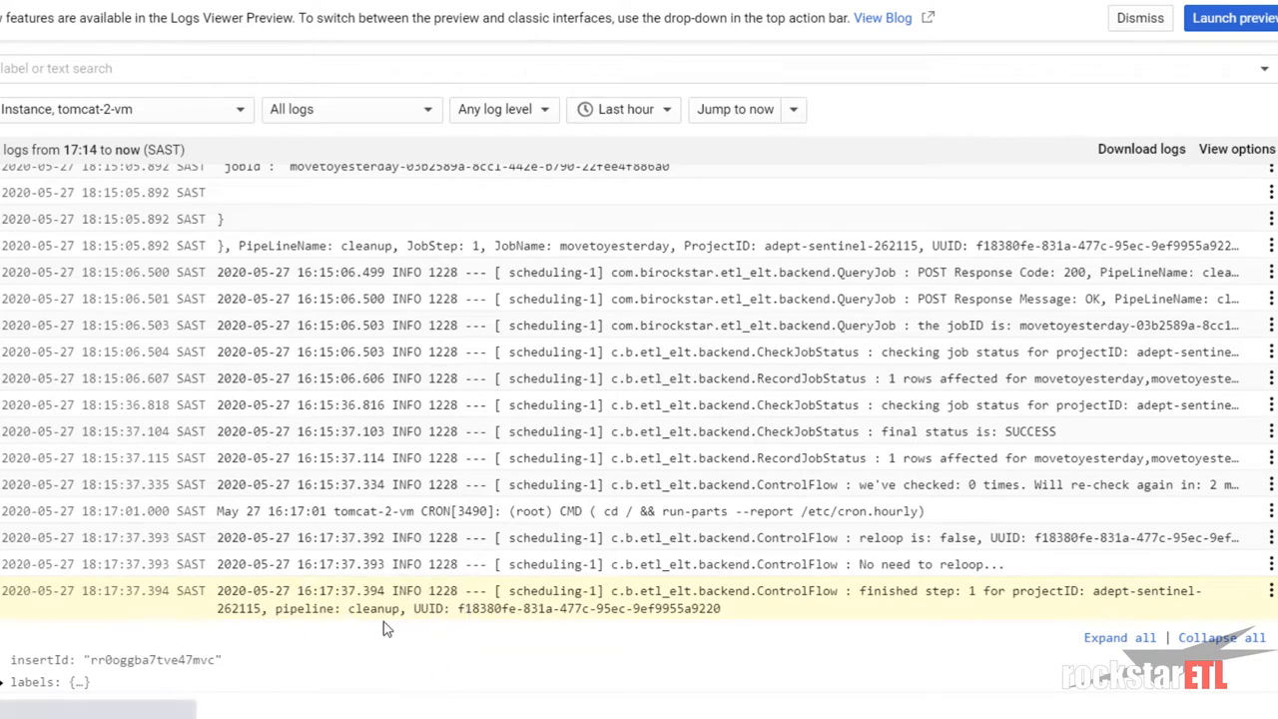
{"action": "left_click", "coordinate": [867, 599]}
{"action": "left_click", "coordinate": [949, 625]}
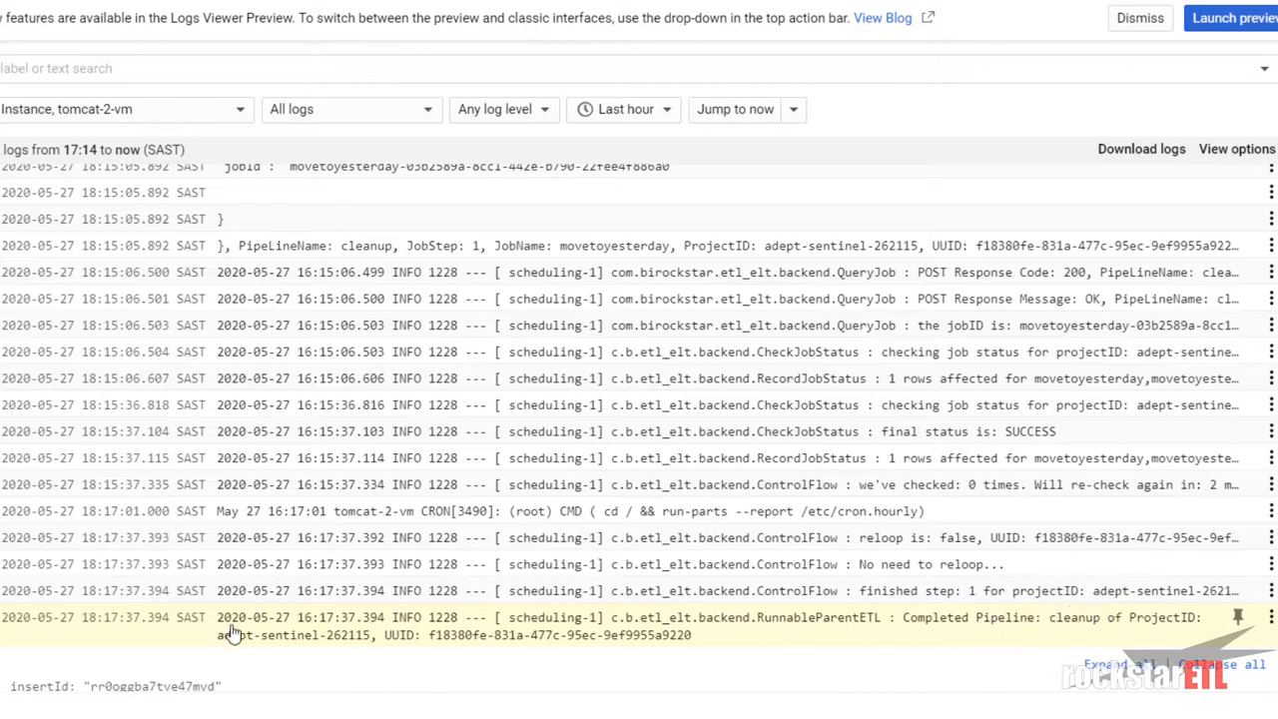
{"action": "left_click", "coordinate": [466, 633]}
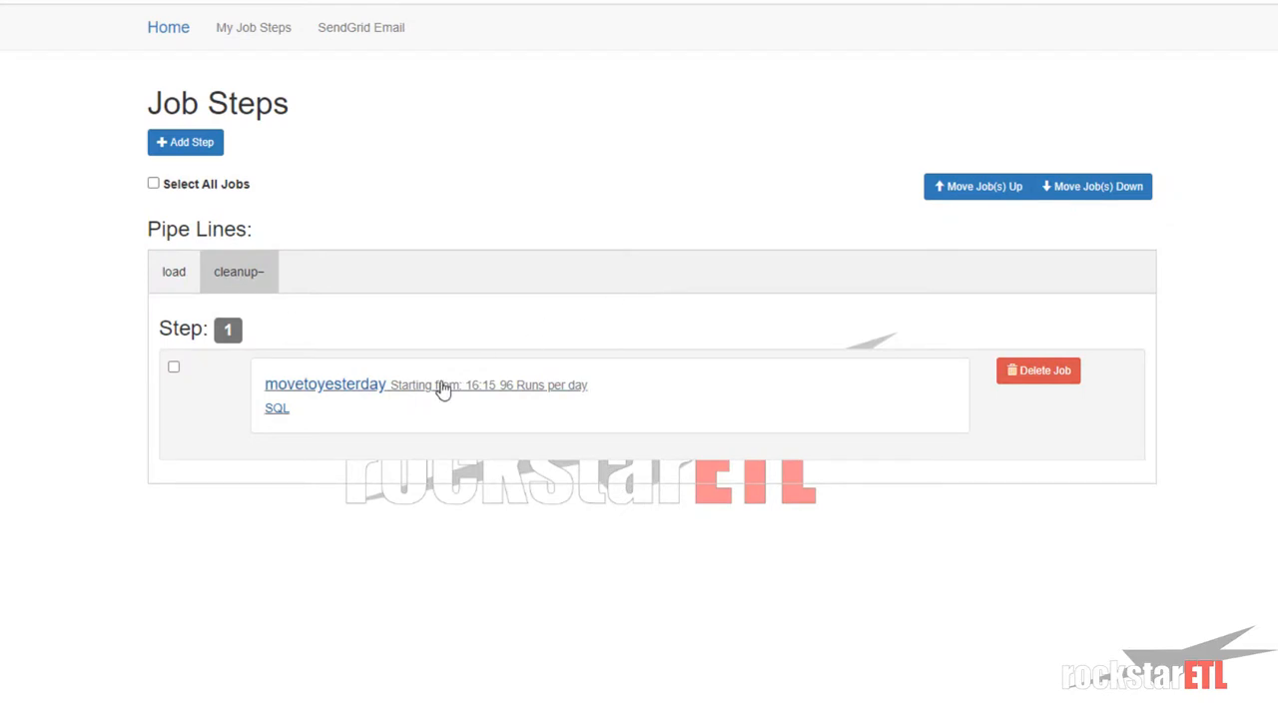
- Change movetoyesterday's runs per day from 96 to 0 and save the step
{"action": "left_click", "coordinate": [440, 389]}
{"action": "double_click", "coordinate": [650, 191]}
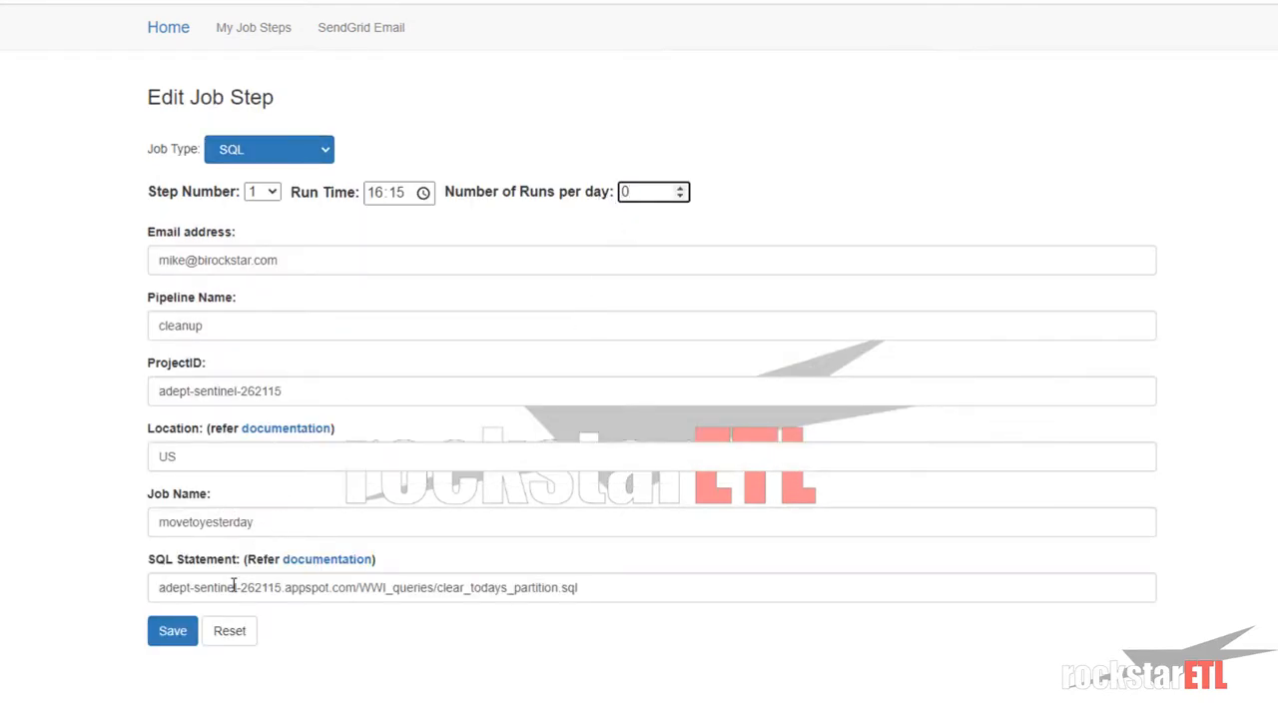
{"action": "left_click", "coordinate": [187, 638]}
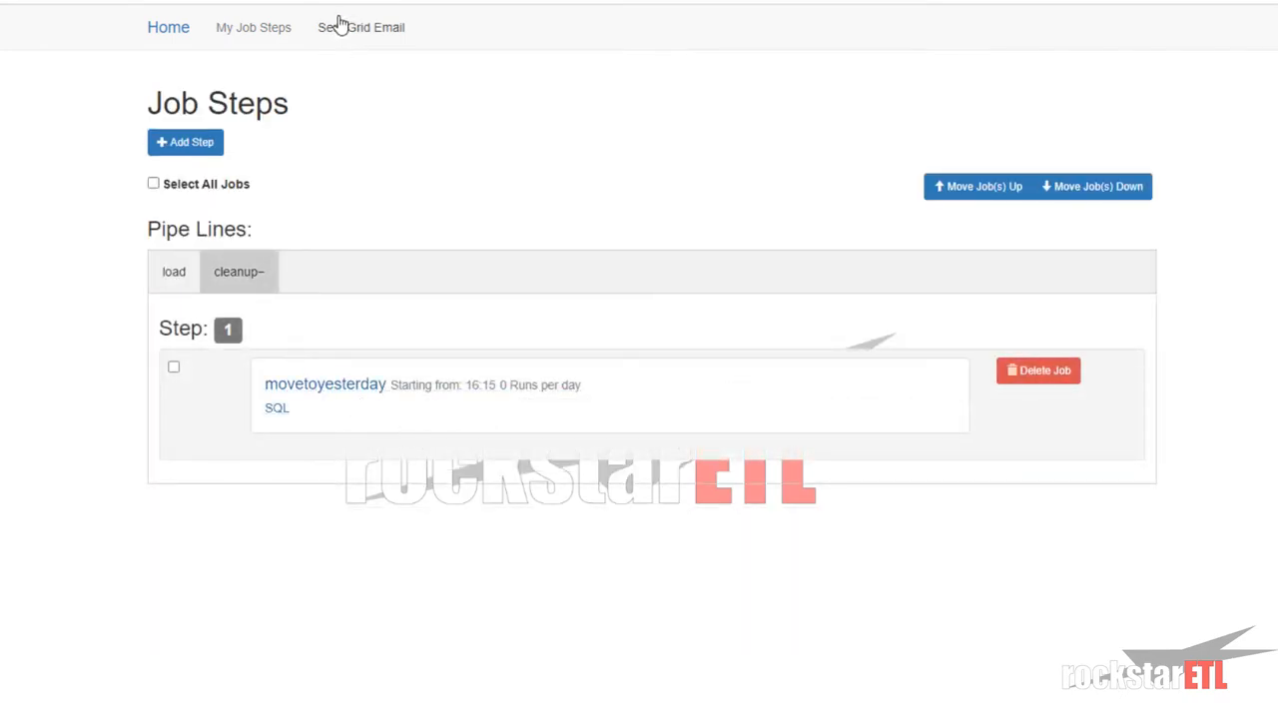
- Review the invoices partition-count query and its 2020-05-26 results, then rerun the query
{"action": "left_click", "coordinate": [559, 2]}
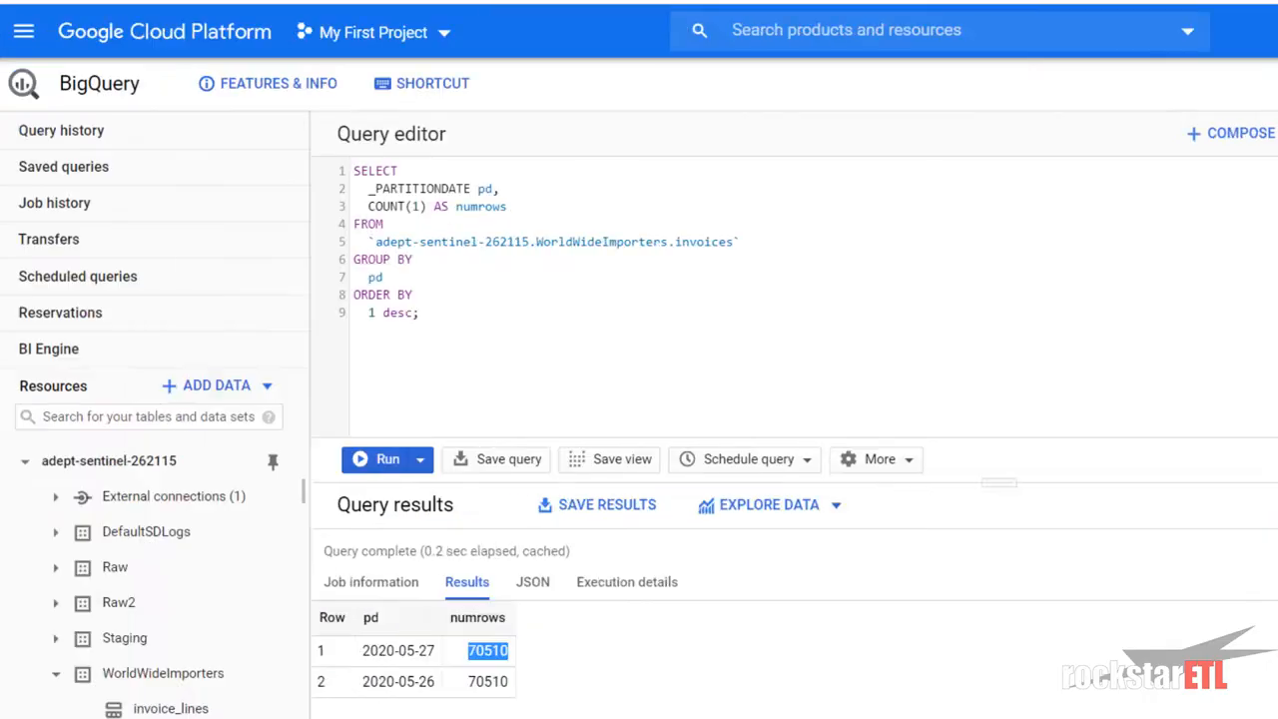
{"action": "left_click", "coordinate": [451, 310]}
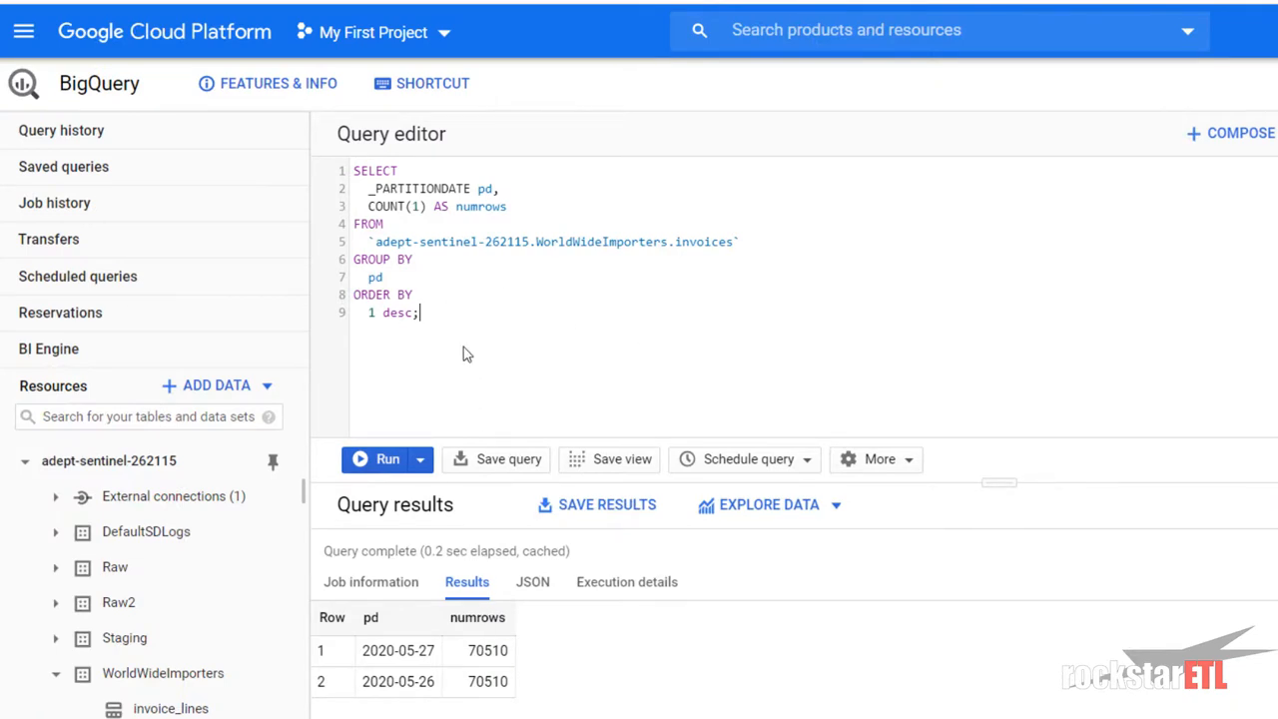
{"action": "left_click_drag", "start_coordinate": [357, 170], "coordinate": [469, 322]}
{"action": "left_click", "coordinate": [469, 321]}
{"action": "left_click_drag", "start_coordinate": [436, 683], "coordinate": [362, 697]}
{"action": "left_click", "coordinate": [429, 681]}
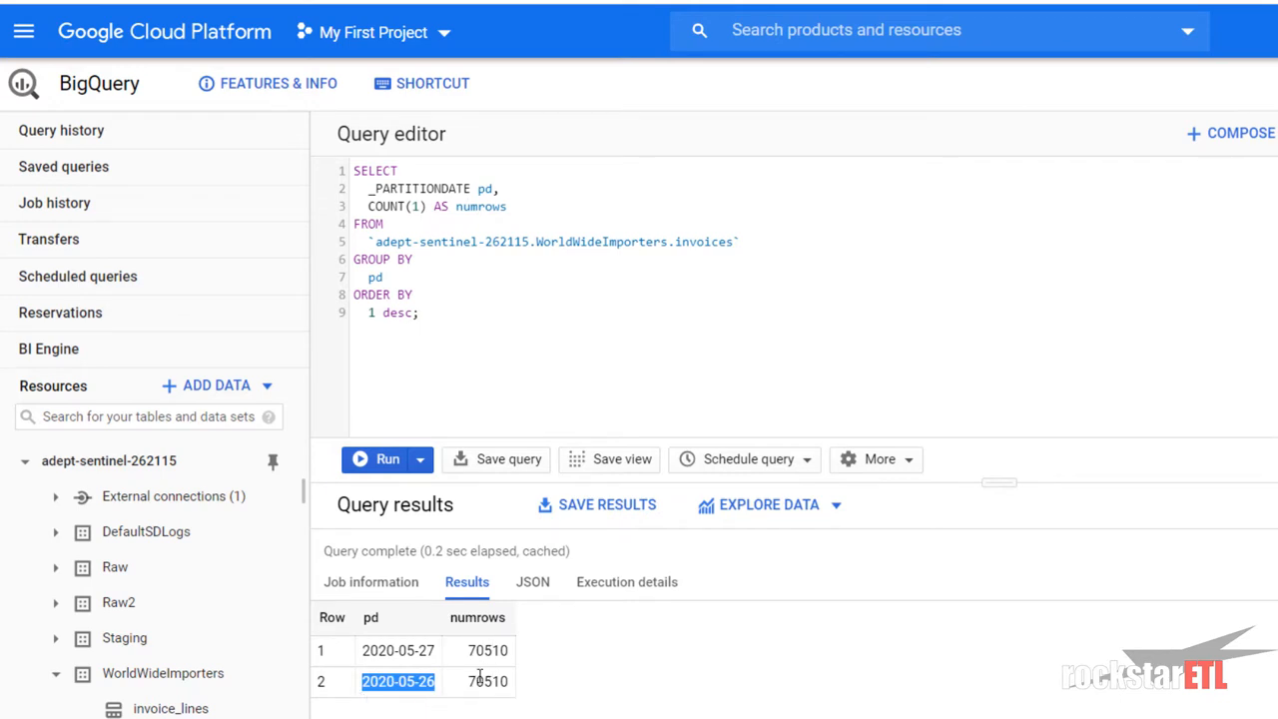
{"action": "left_click", "coordinate": [465, 313]}
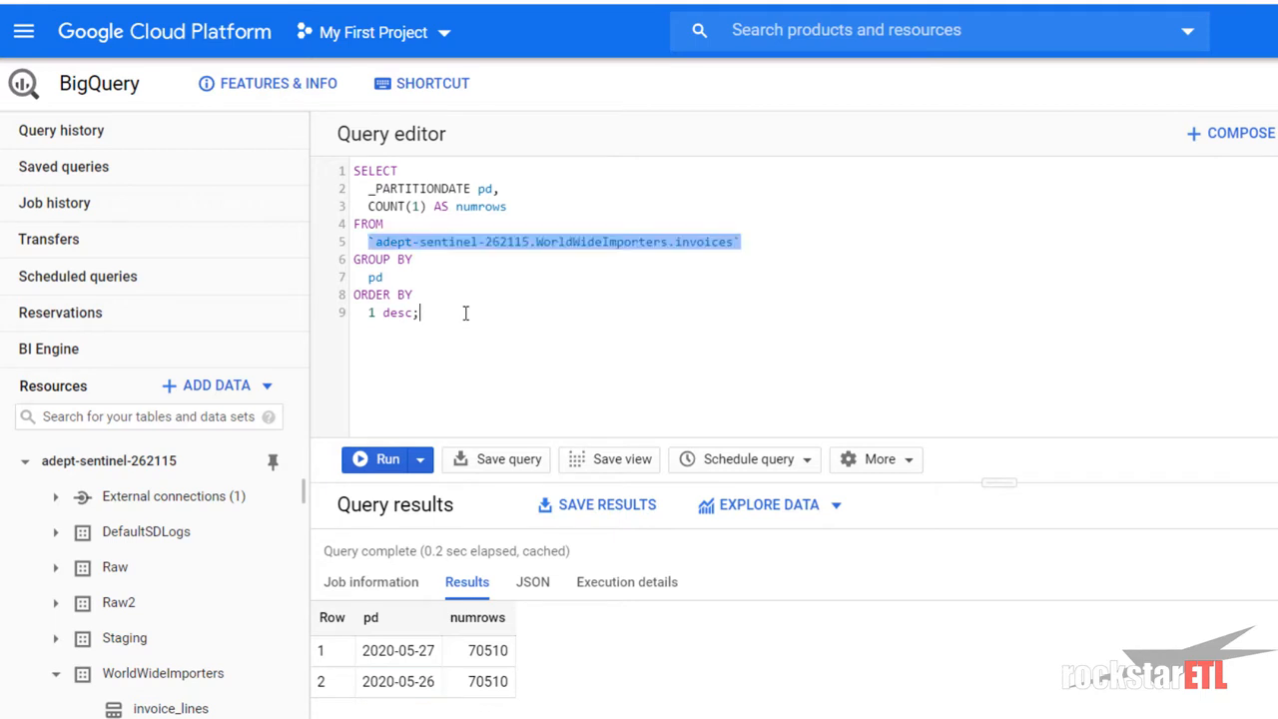
{"action": "key", "text": "ctrl+Return"}
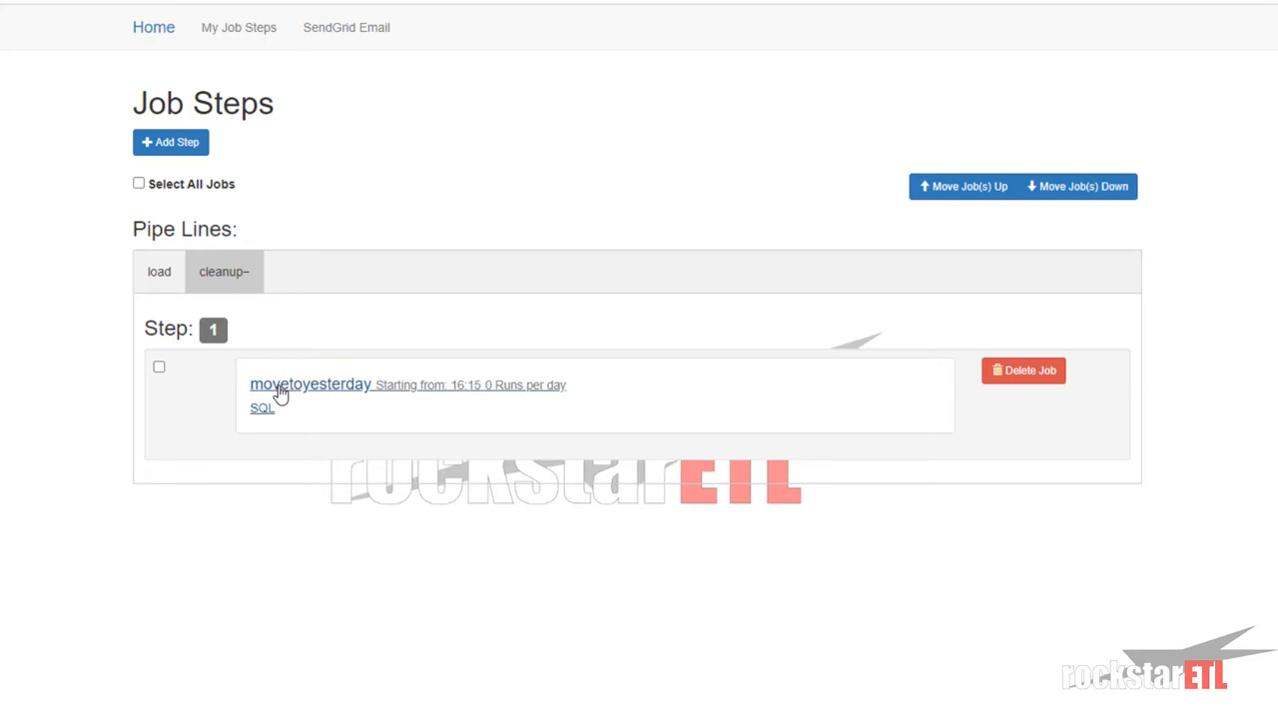
{"action": "left_click", "coordinate": [280, 392]}
{"action": "left_click", "coordinate": [253, 150]}
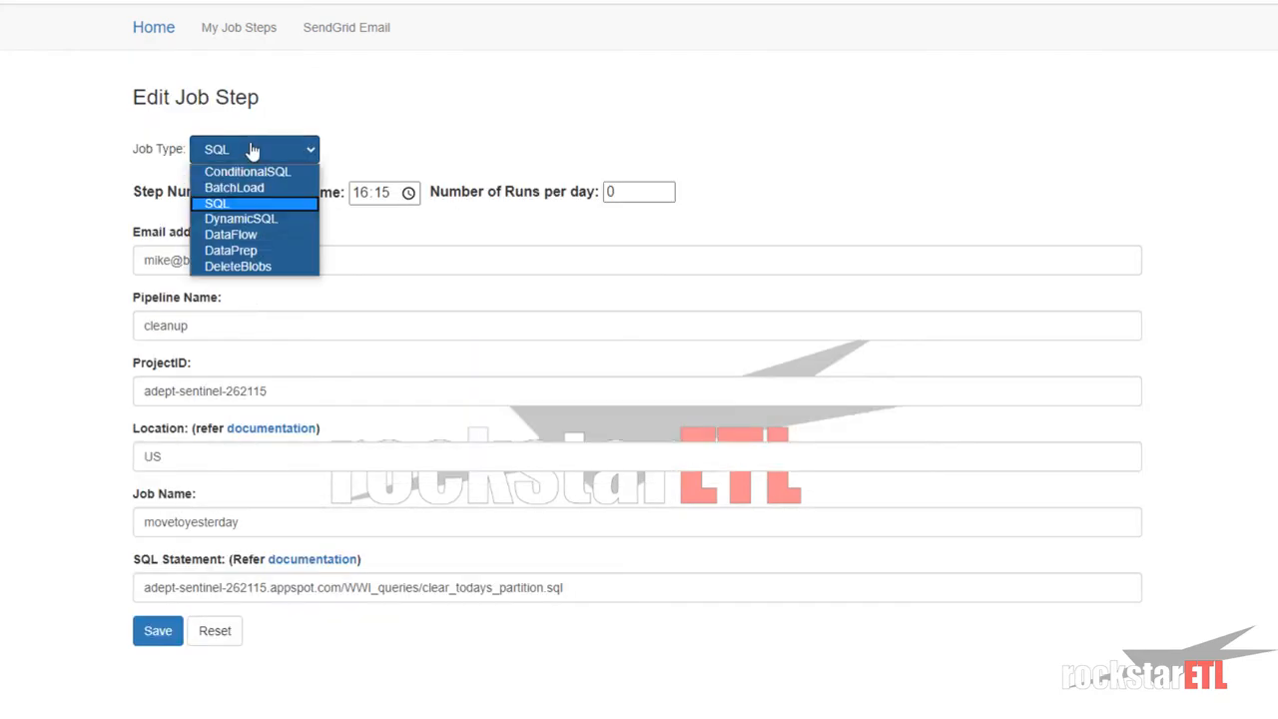
{"action": "left_click", "coordinate": [236, 204]}
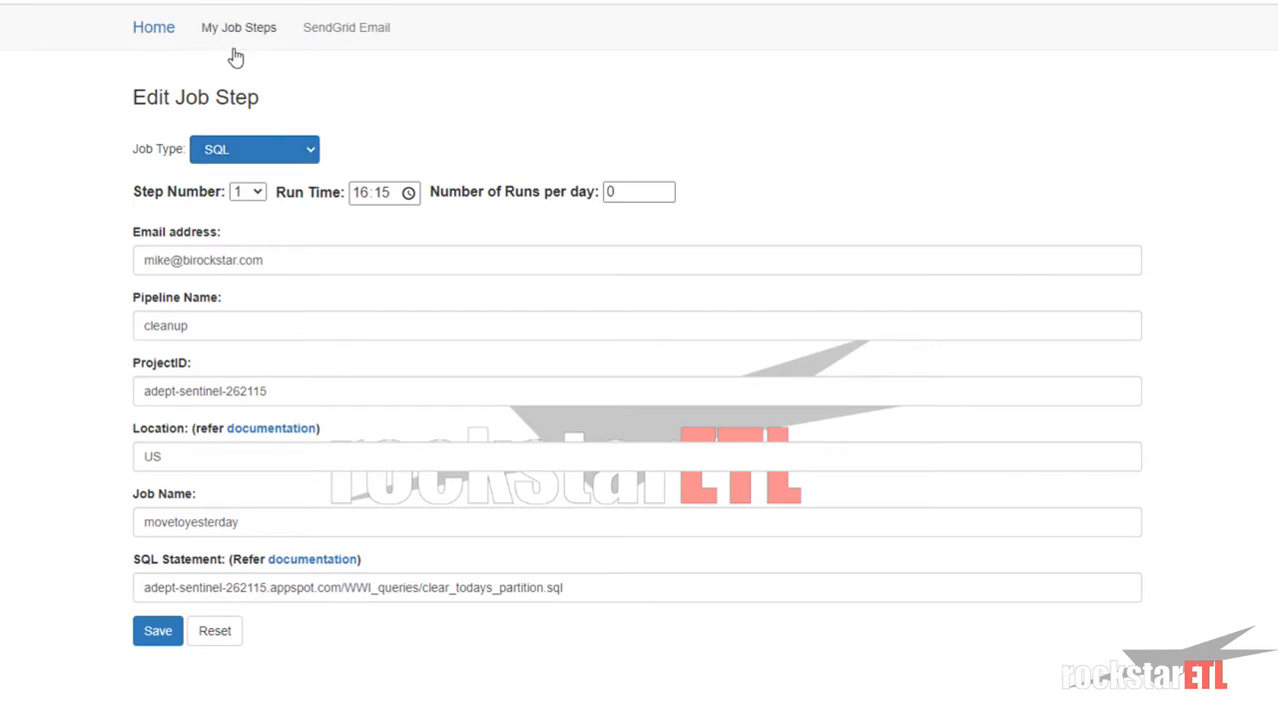
{"action": "left_click", "coordinate": [233, 48]}
{"action": "scroll", "coordinate": [592, 547], "scroll_direction": "down", "scroll_amount": 2}
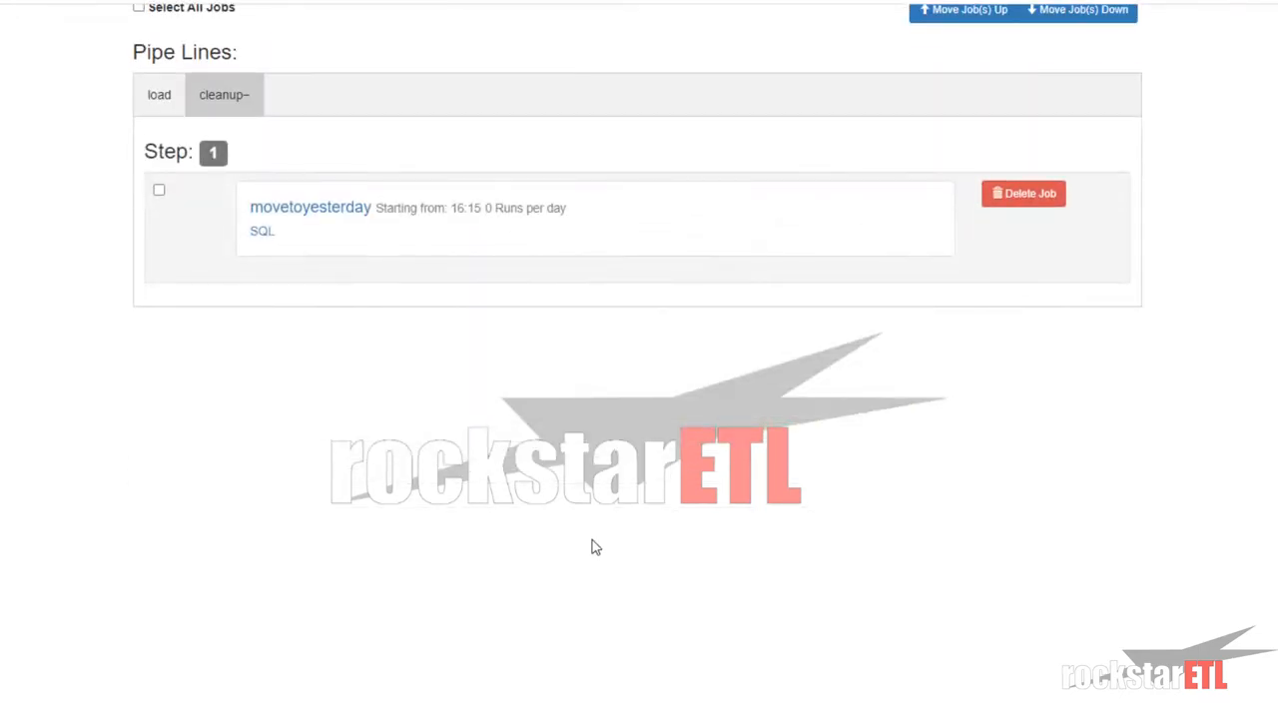